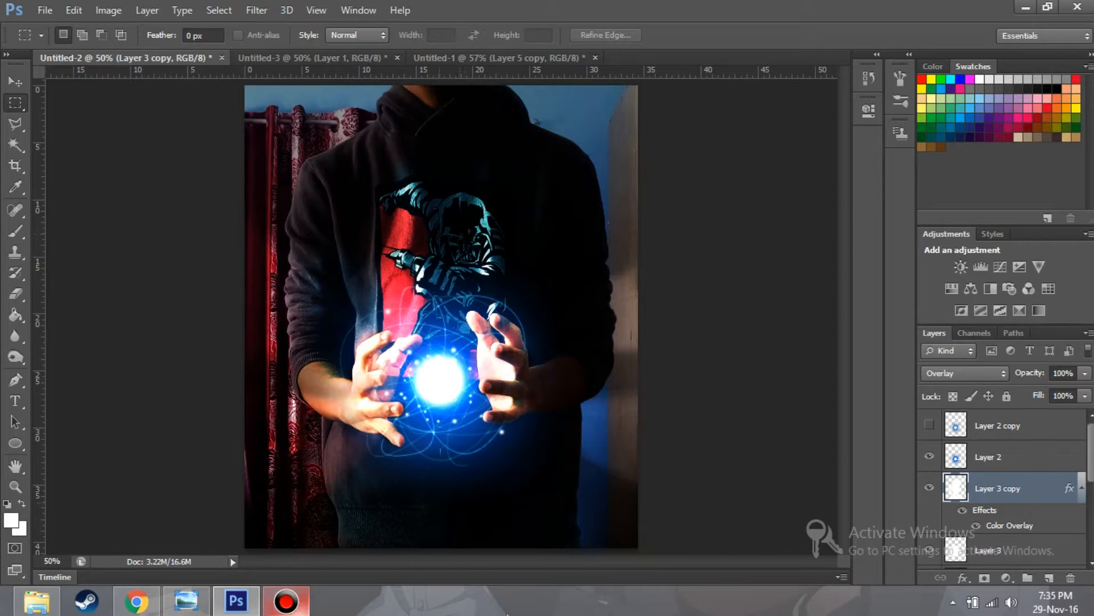
Create a new 1000 × 1000 pixel document at 72 pixels/inch in RGB with transparent background contents.
left_click(45, 10)
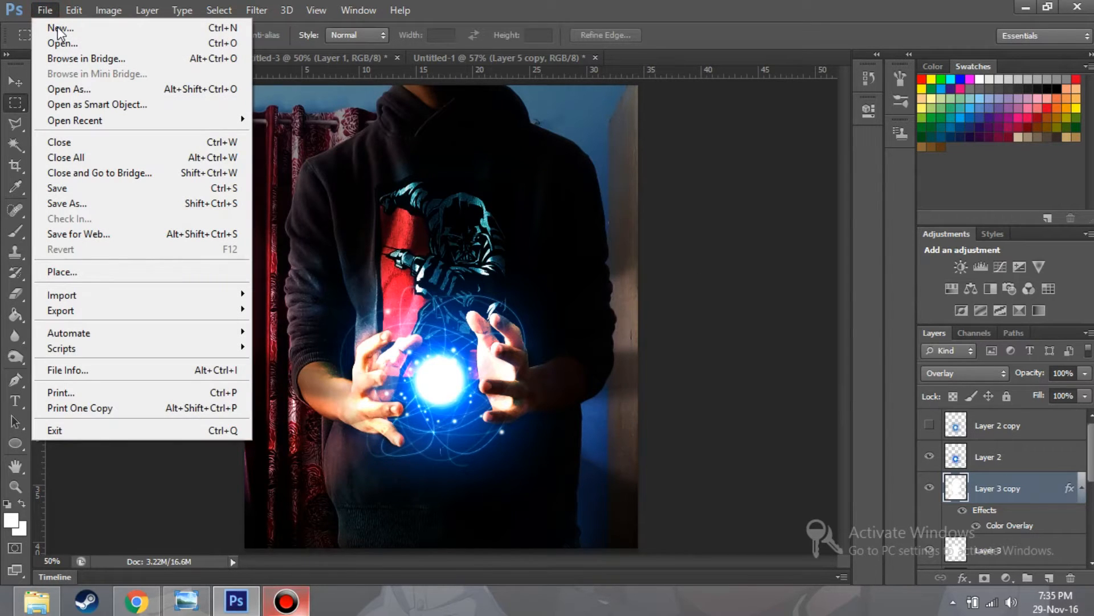
left_click(25, 5)
left_click(40, 10)
left_click(41, 28)
double_click(484, 209)
type("1000")
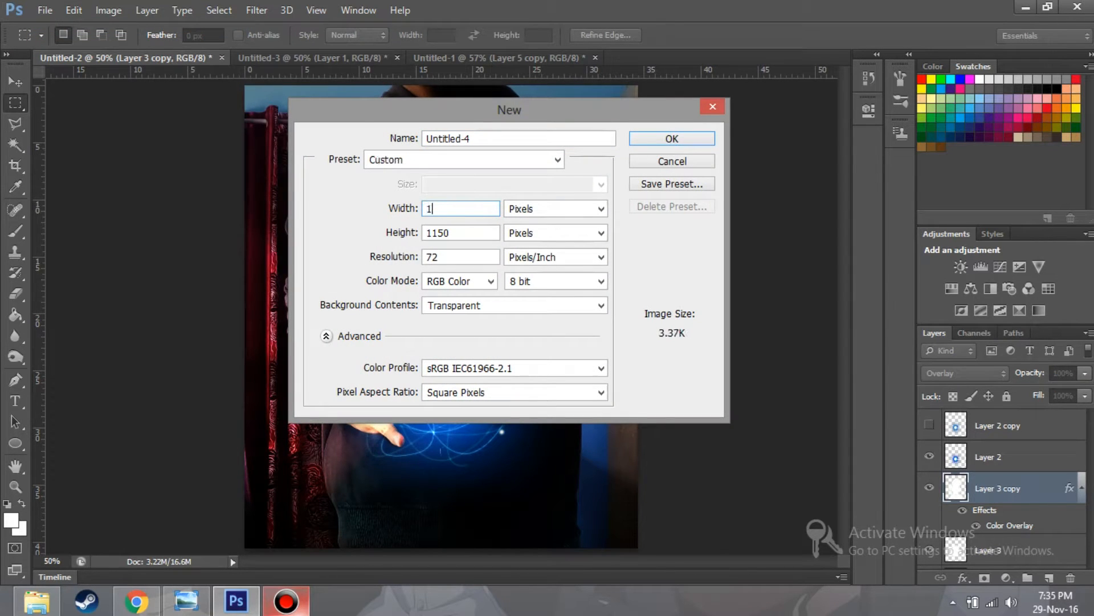
key("Tab")
key("Tab")
type("1000")
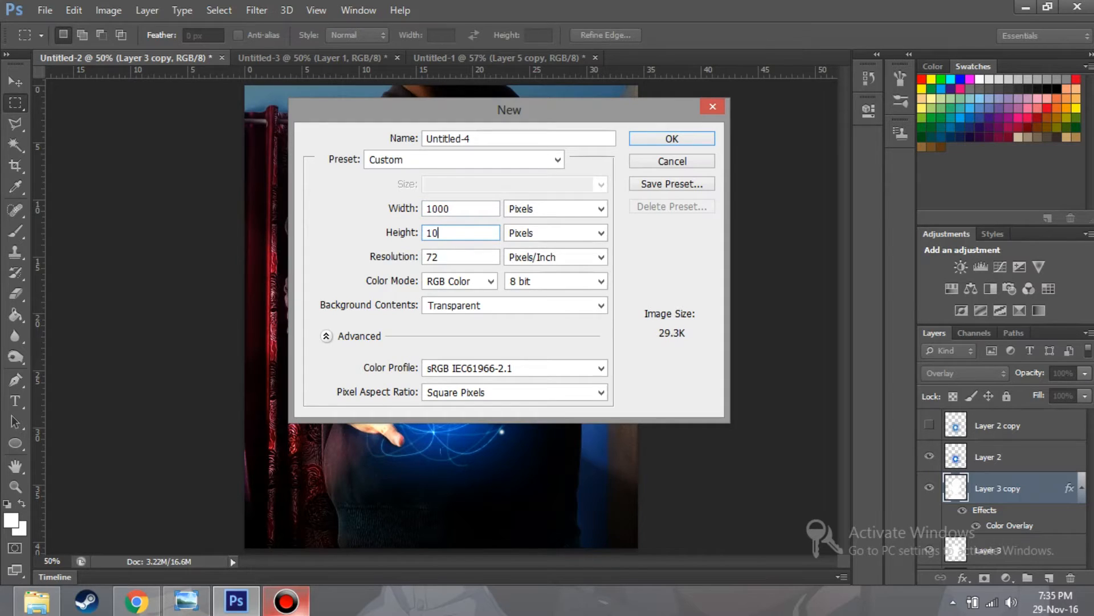
key("Return")
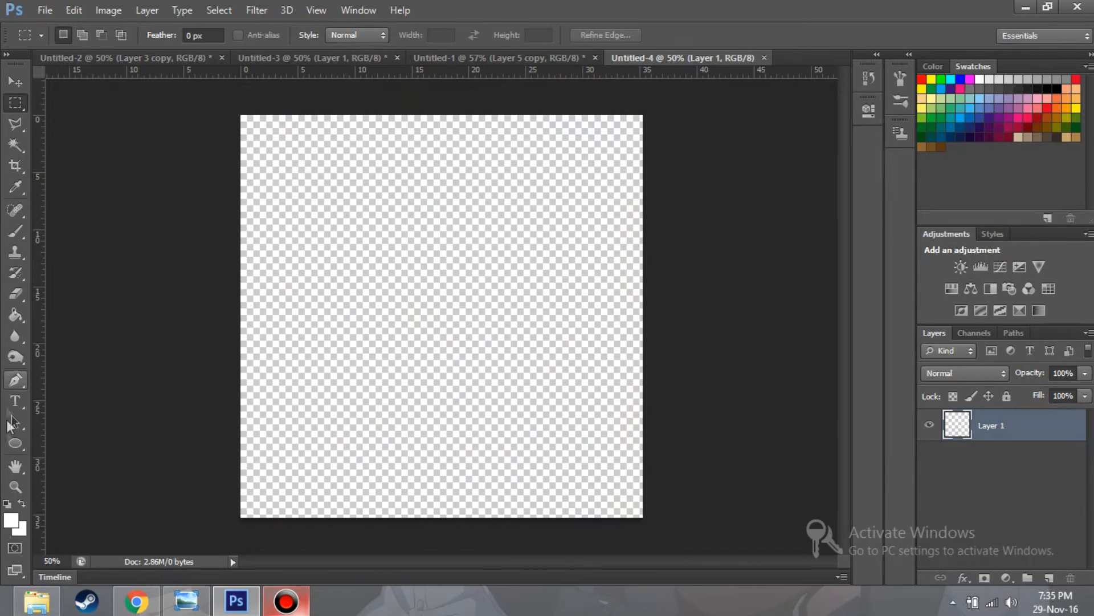
Fit the canvas to the screen and fill Layer 1 with a near-black swatch using the Paint Bucket.
left_click(22, 484)
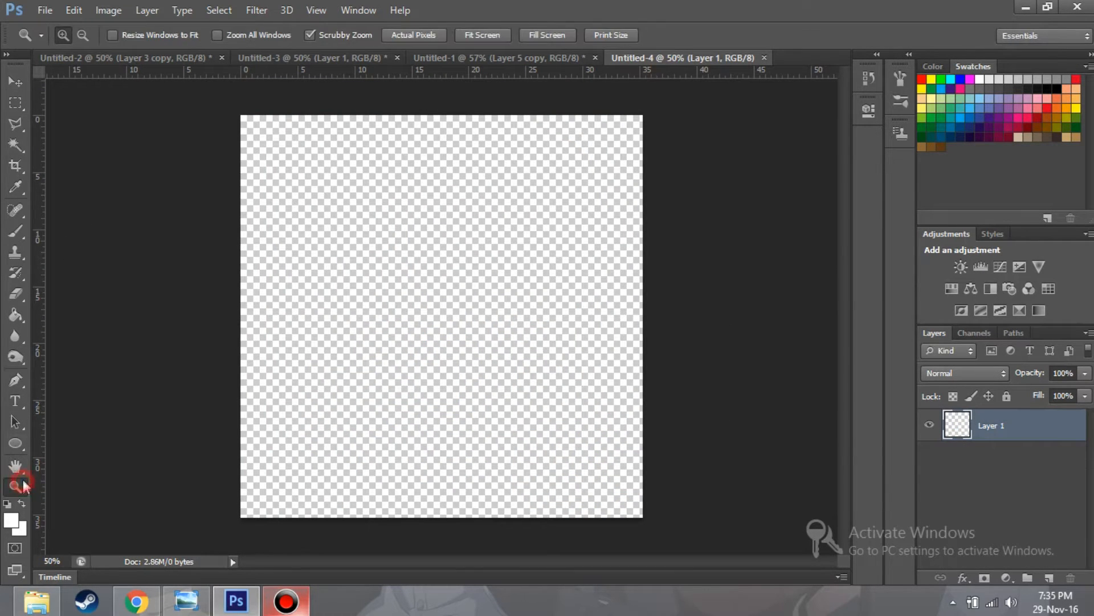
left_click(481, 35)
left_click(14, 314)
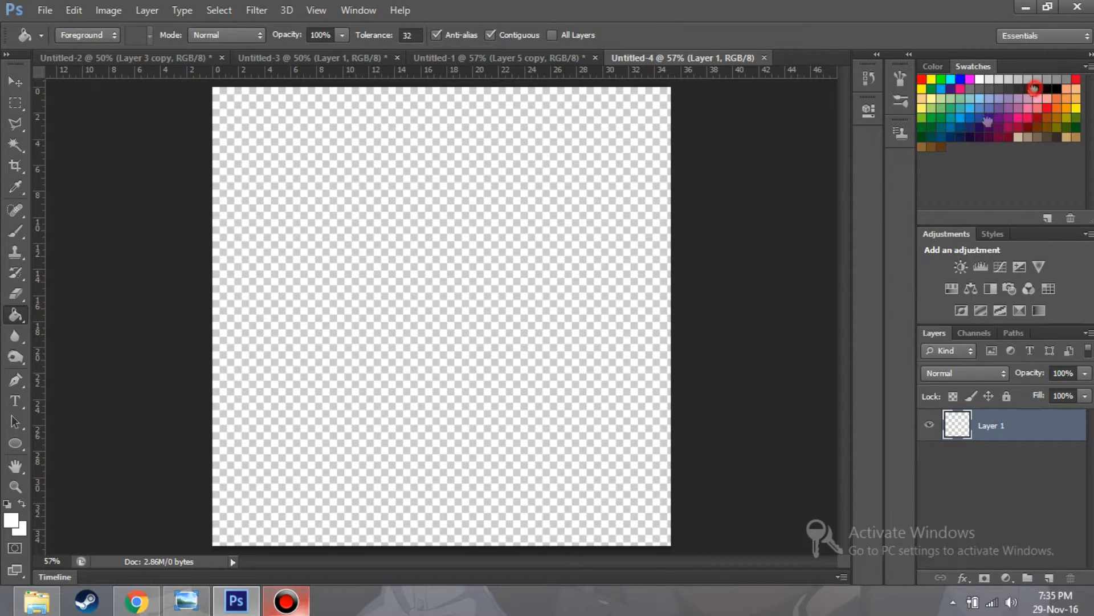
left_click(1043, 88)
left_click(456, 348)
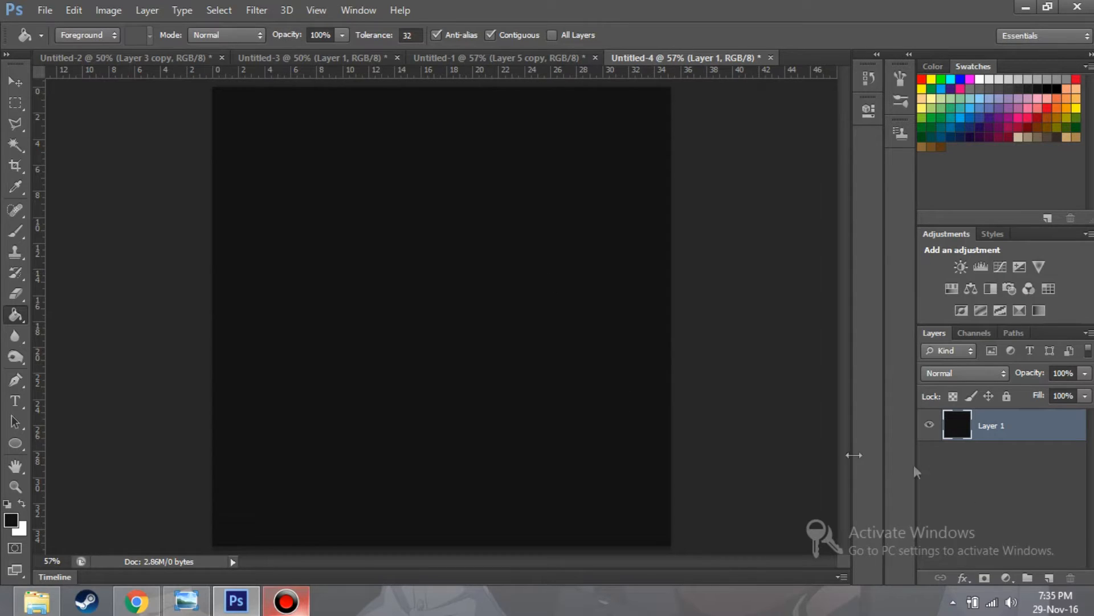
Add a new layer and set up a soft round brush at 172 px size and 51% hardness.
left_click(1049, 578)
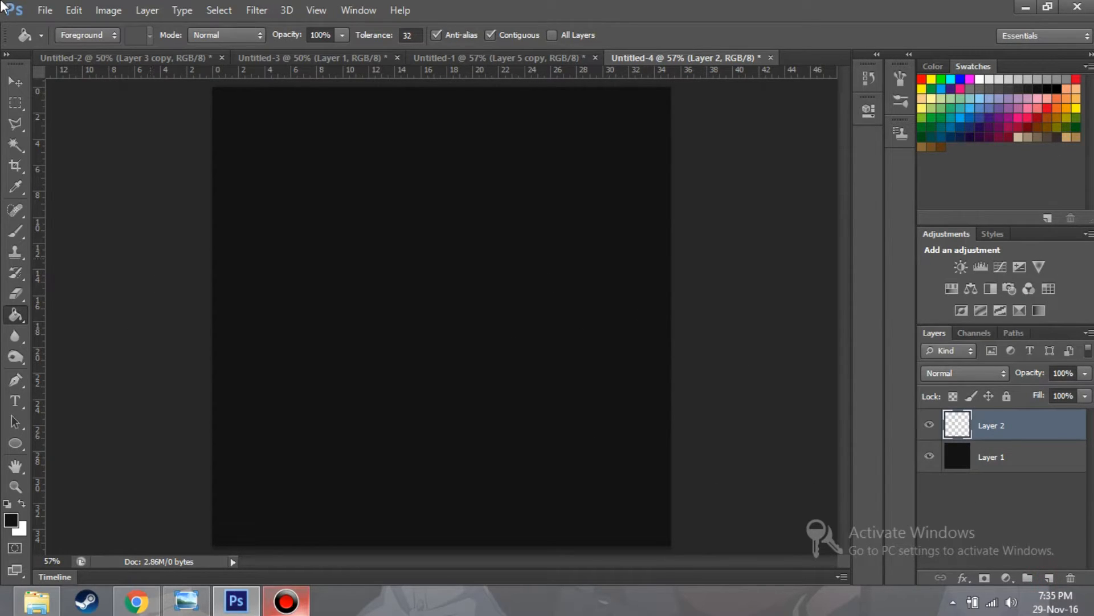
left_click(15, 233)
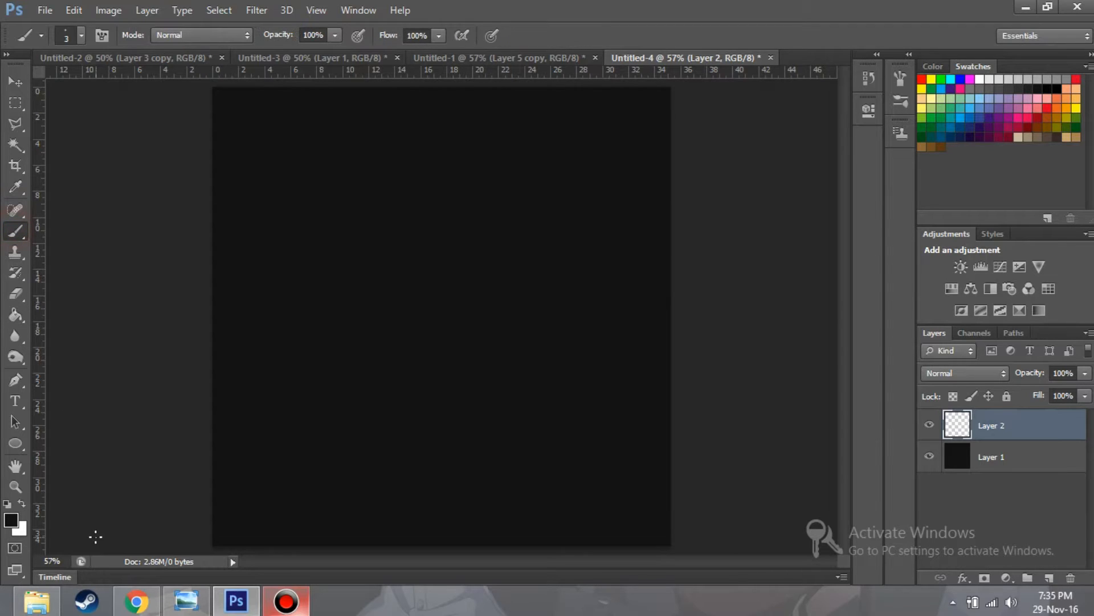
left_click(84, 39)
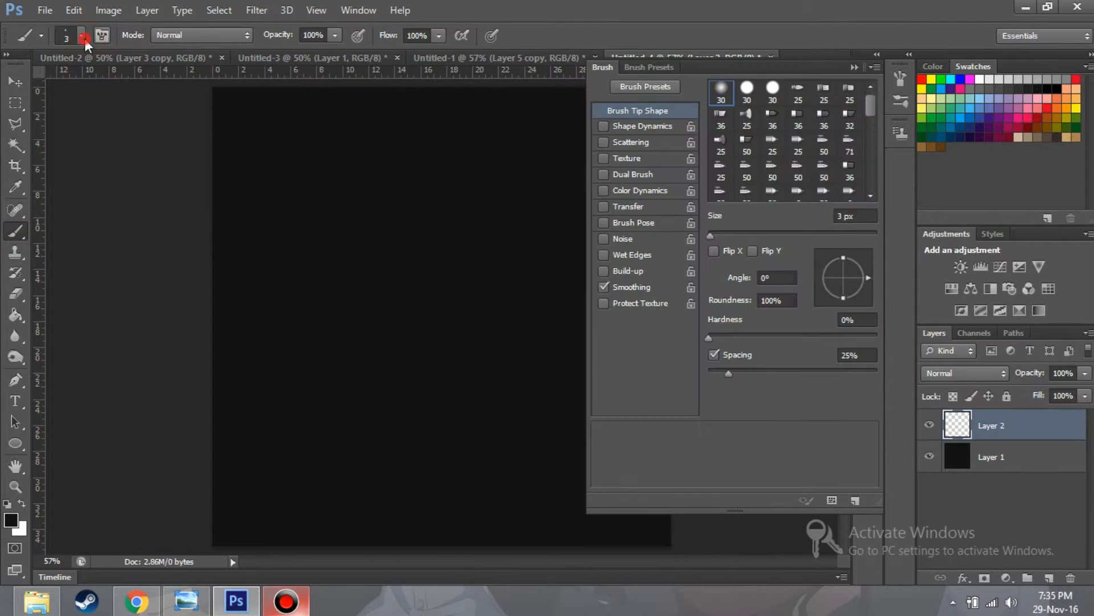
left_click(895, 79)
left_click(895, 80)
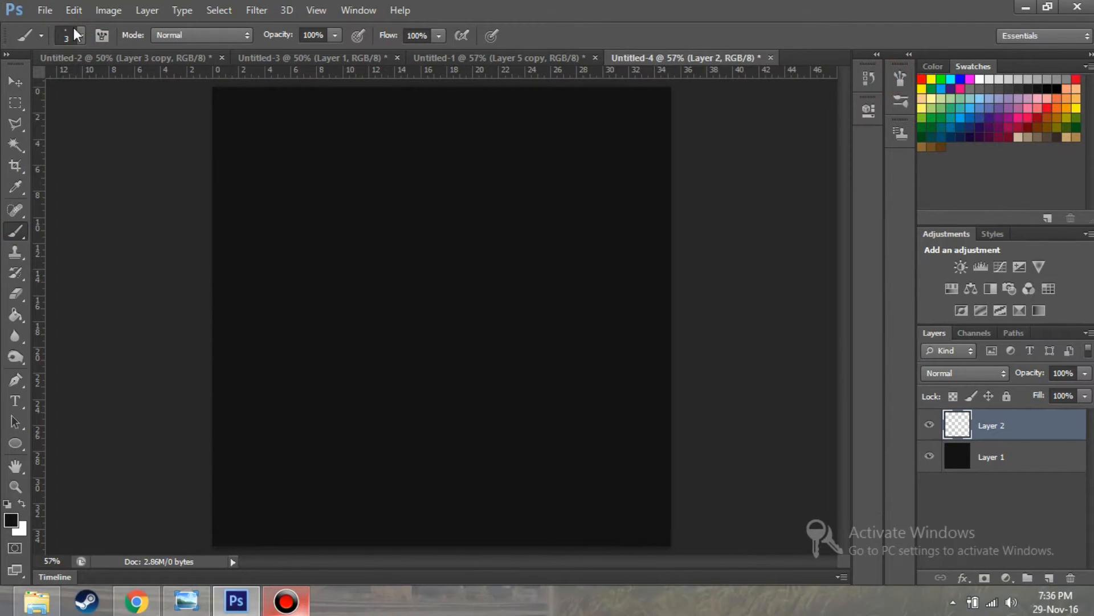
left_click(81, 36)
left_click(117, 86)
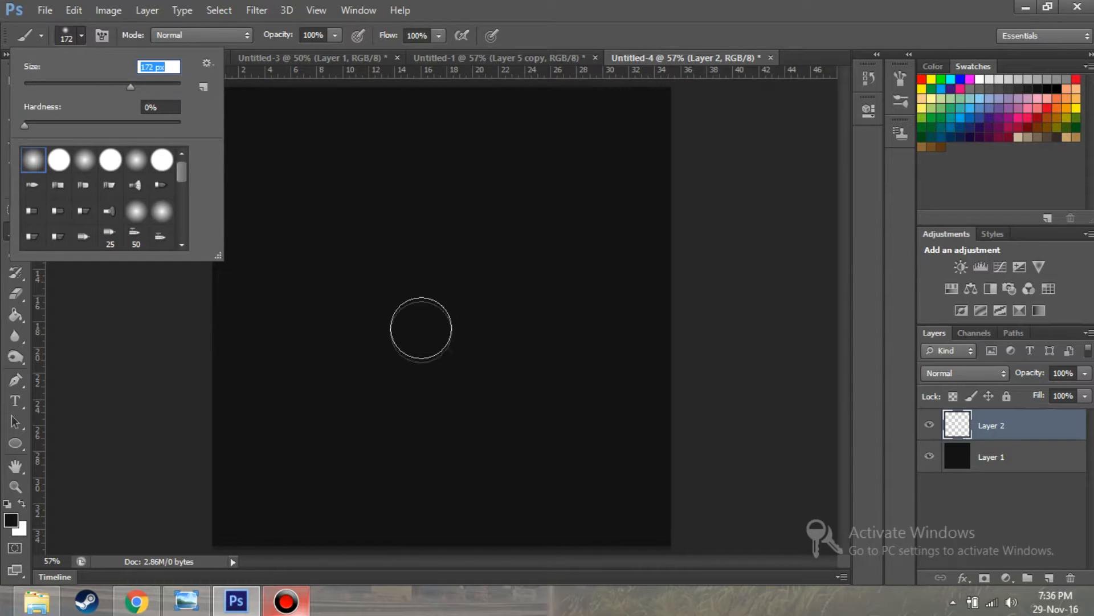
left_click_drag(25, 124, 103, 129)
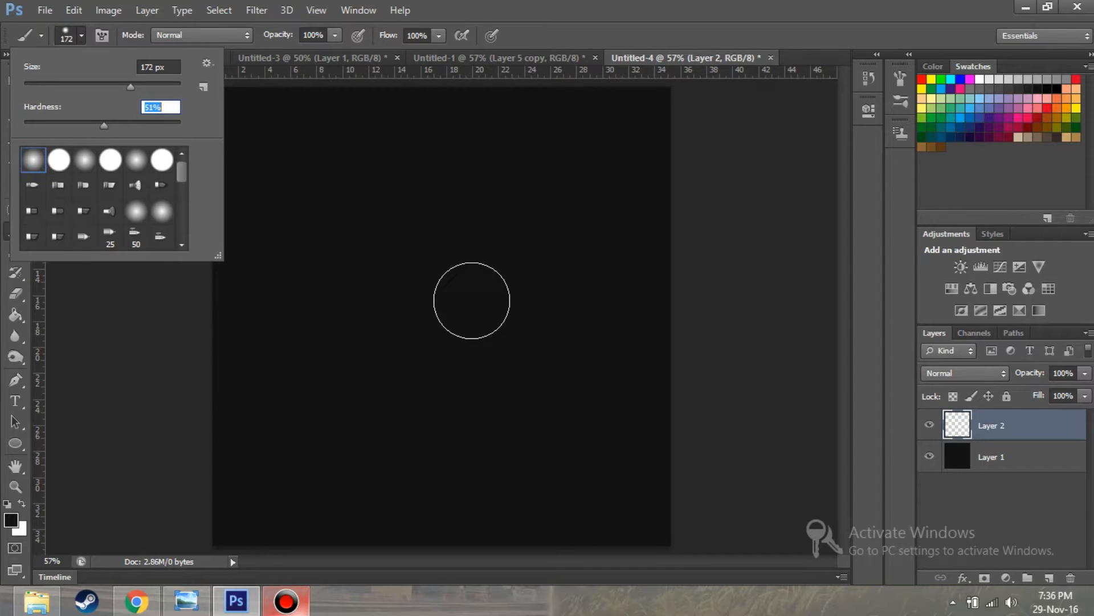
Paint a single white dot near the canvas centre and scale it down slightly about its centre.
left_click(980, 78)
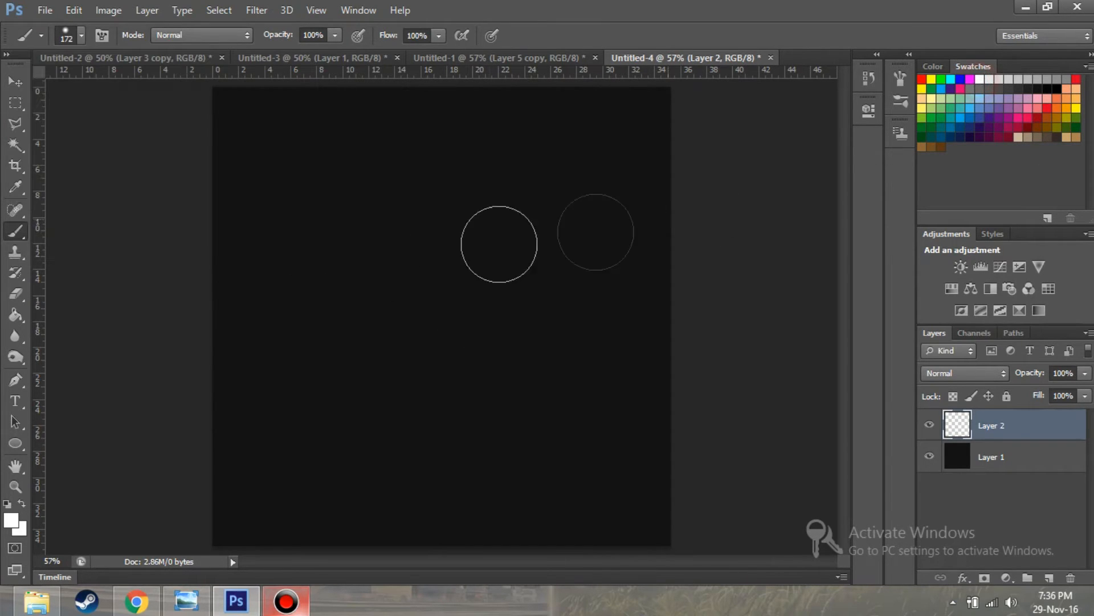
left_click(436, 314)
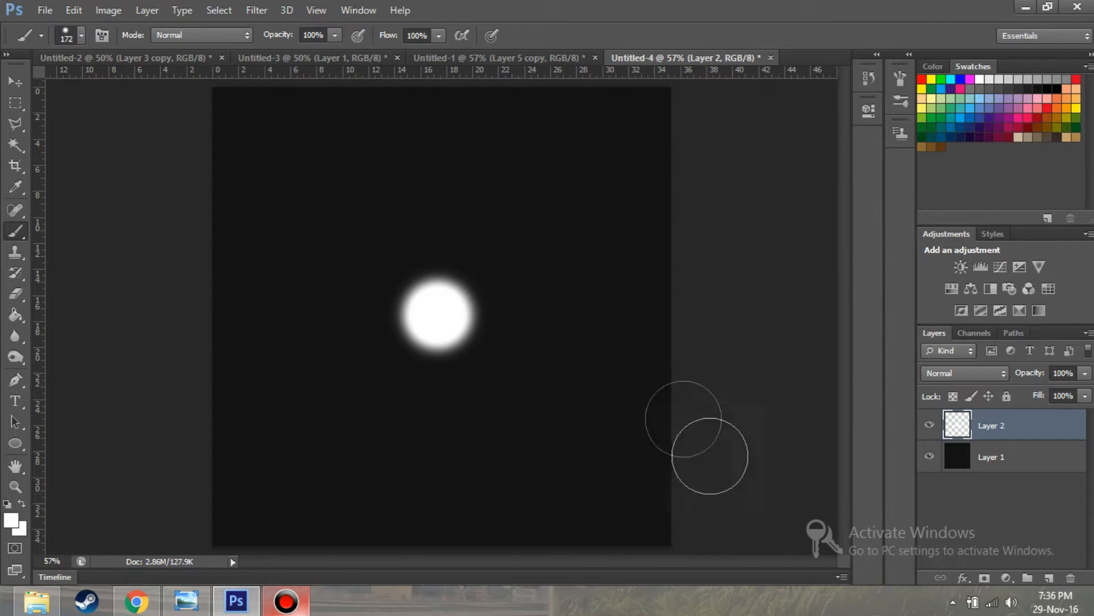
left_click(15, 82)
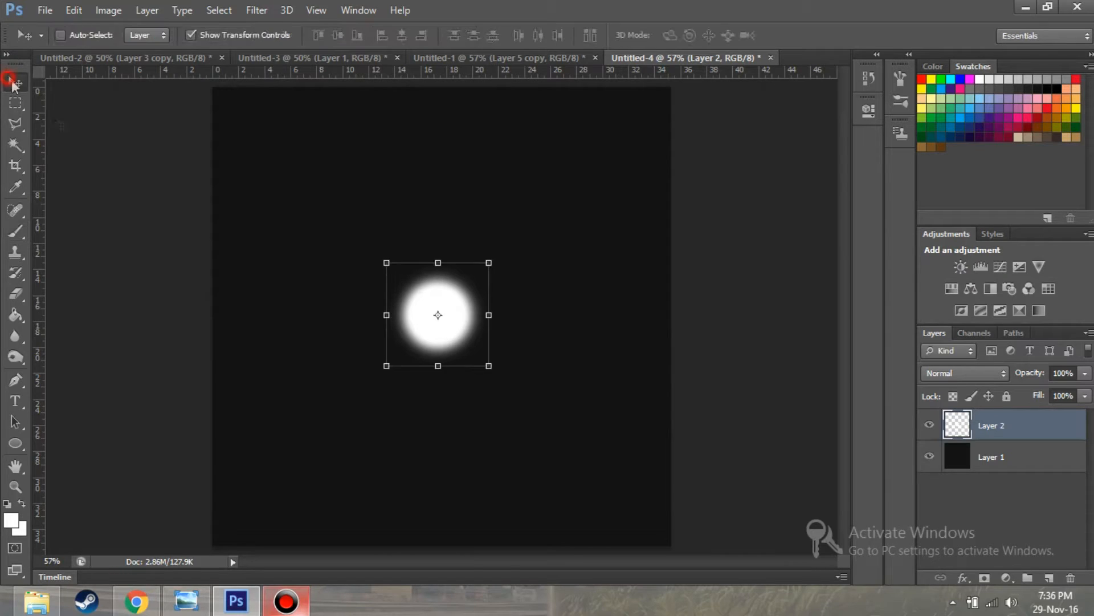
left_click_drag(489, 368, 483, 360)
left_click(811, 35)
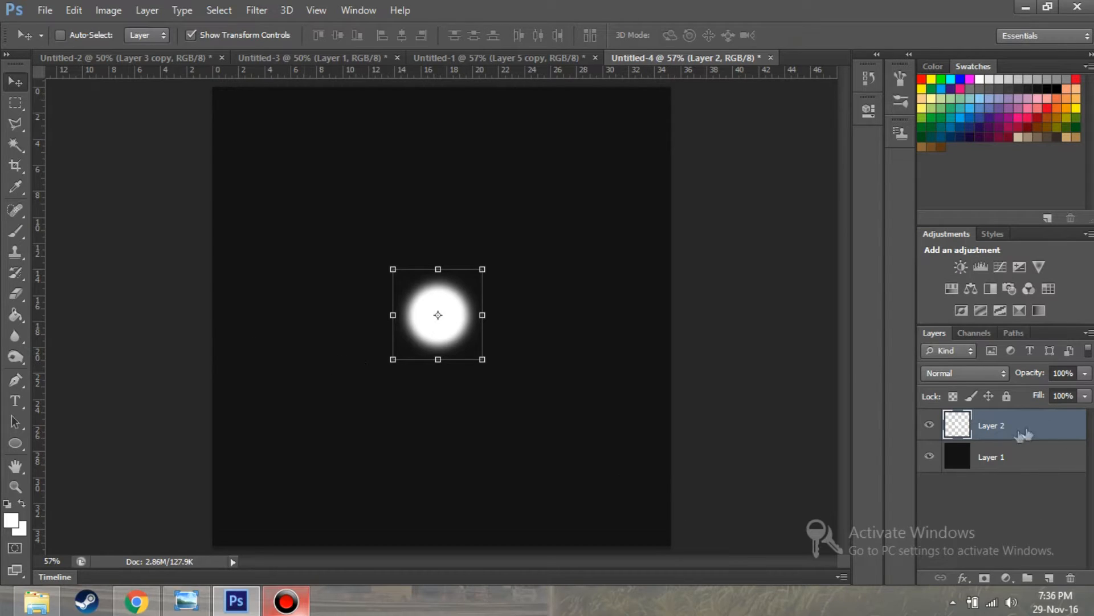
Rename the white dot's layer as Core.
double_click(997, 426)
type("core")
key("Return")
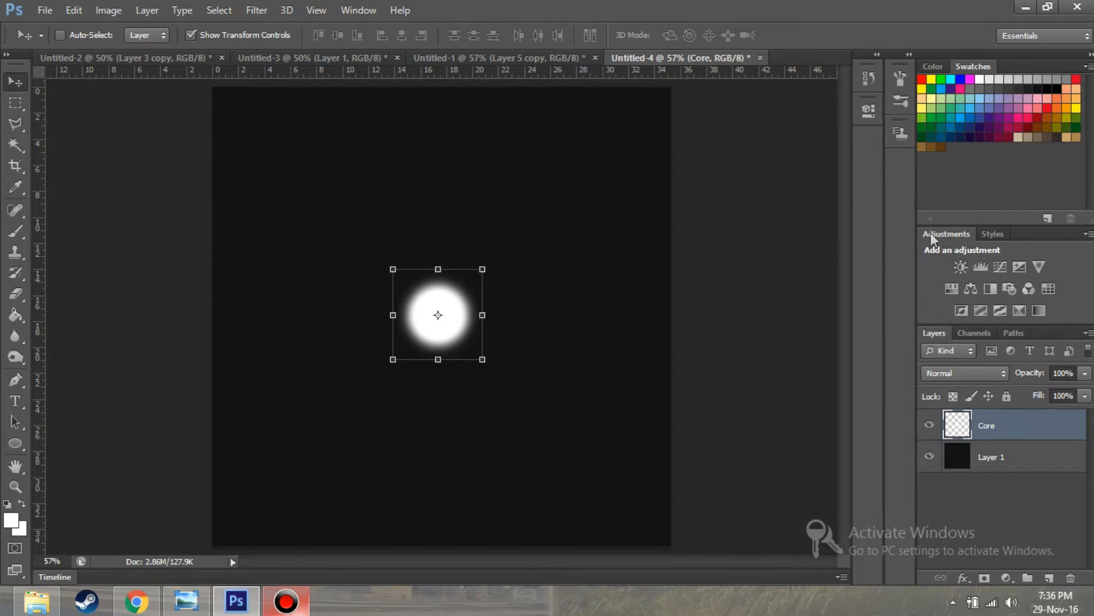
Add an Outer Glow layer style to the Core layer with the glow colour 0084ff.
right_click(996, 423)
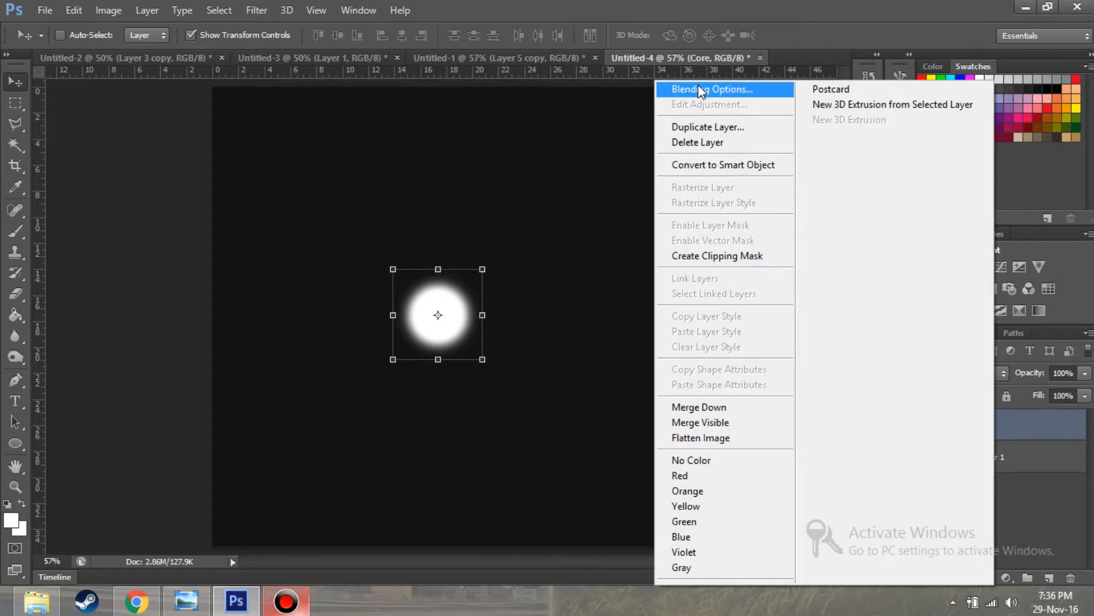
left_click(701, 90)
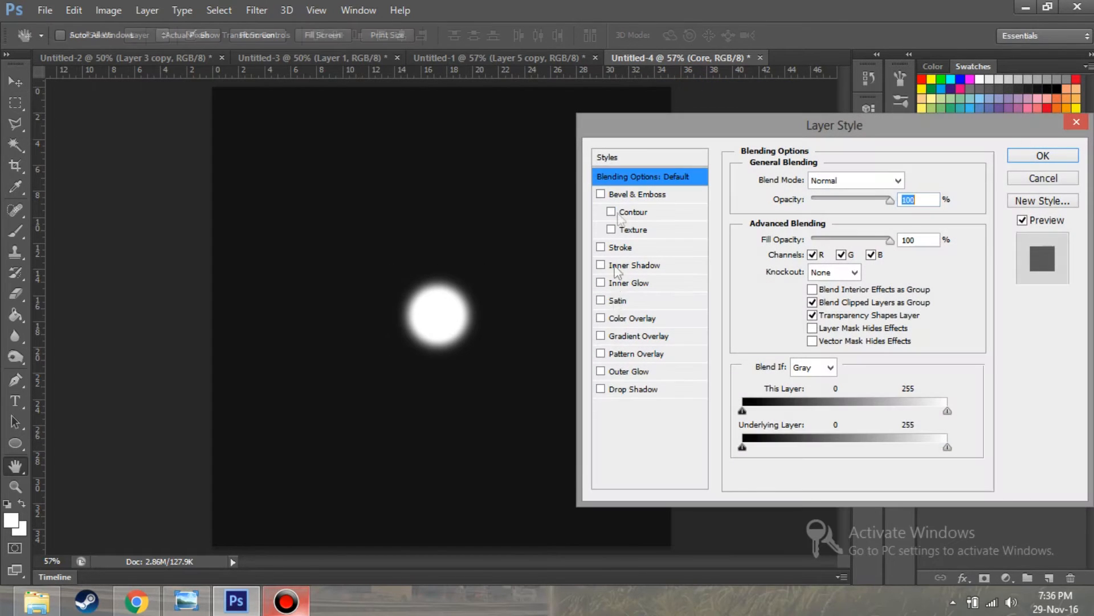
left_click(601, 372)
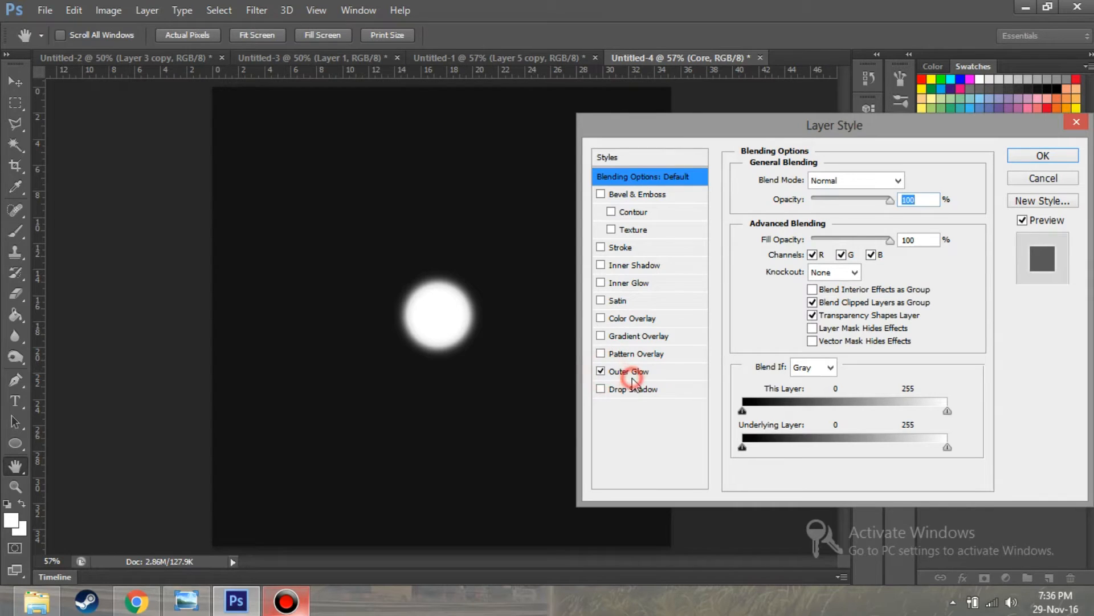
left_click(650, 374)
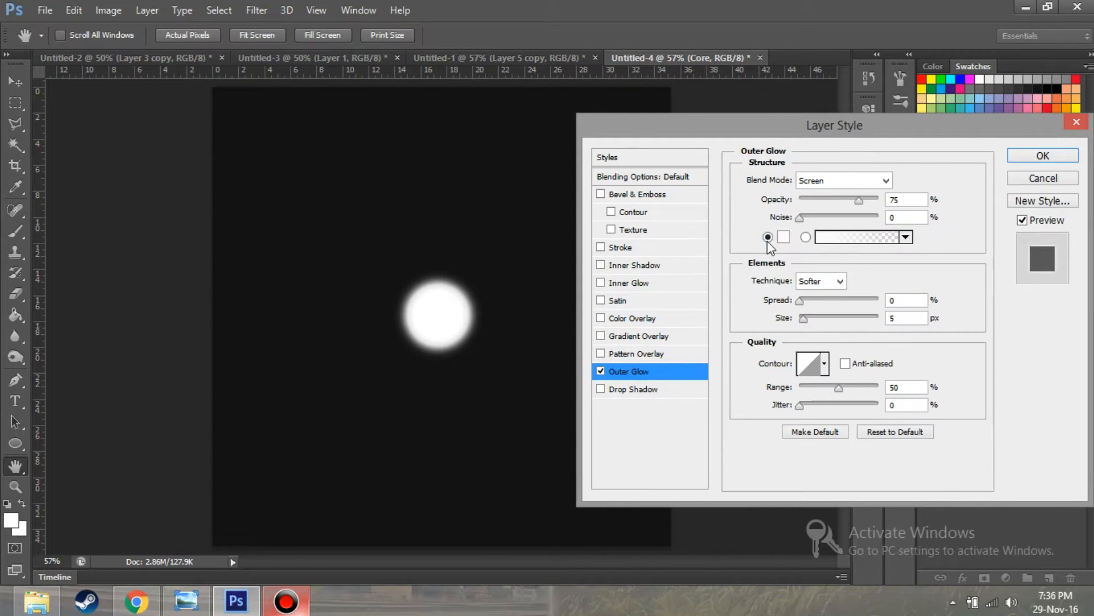
left_click(781, 240)
left_click(852, 255)
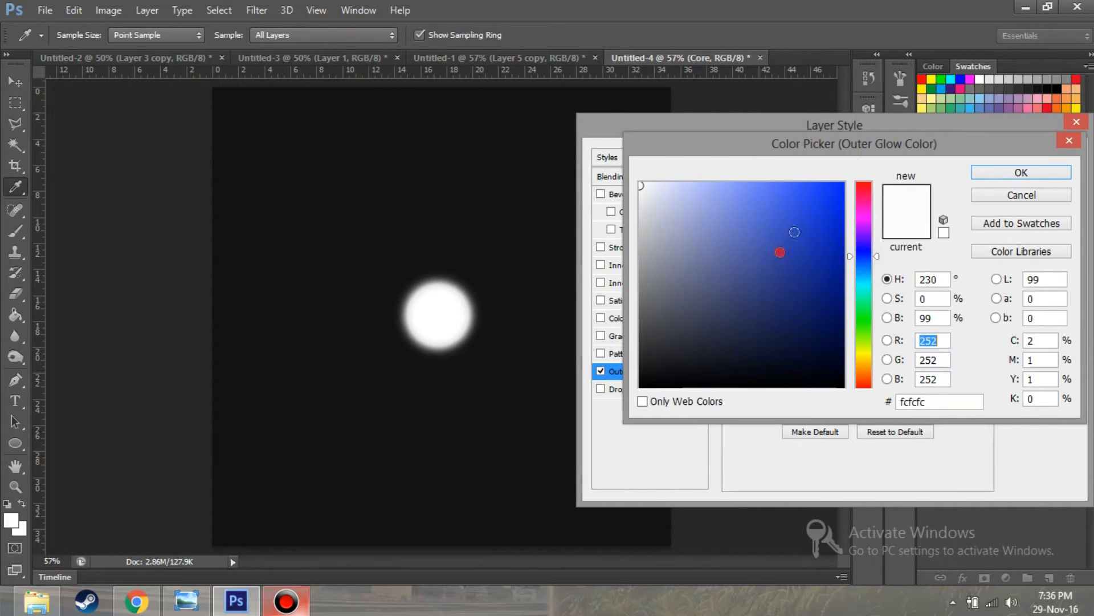
left_click(860, 281)
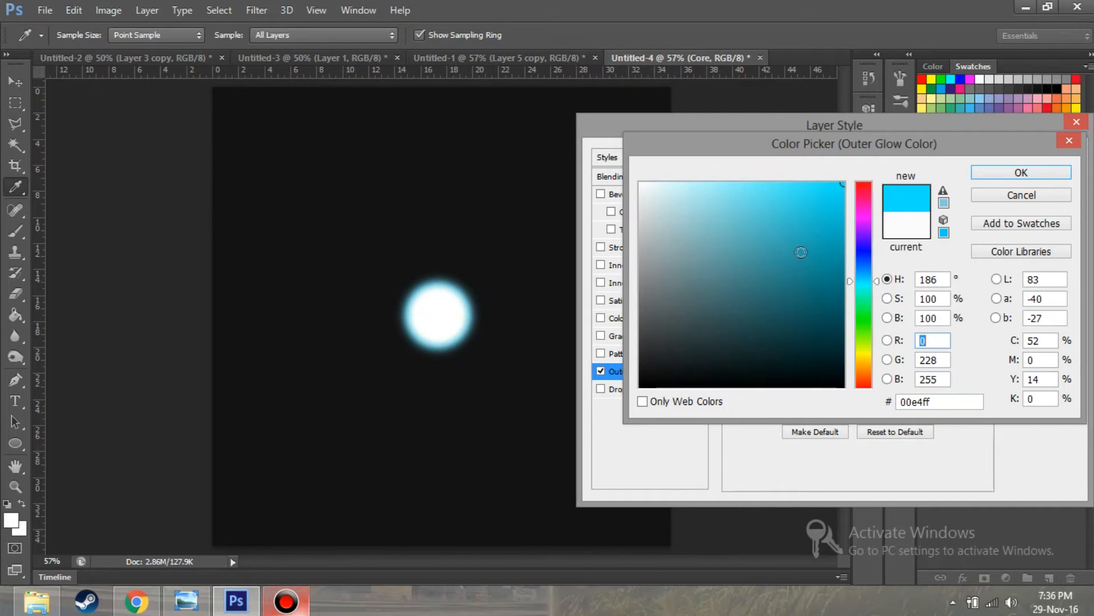
left_click(861, 270)
left_click(862, 268)
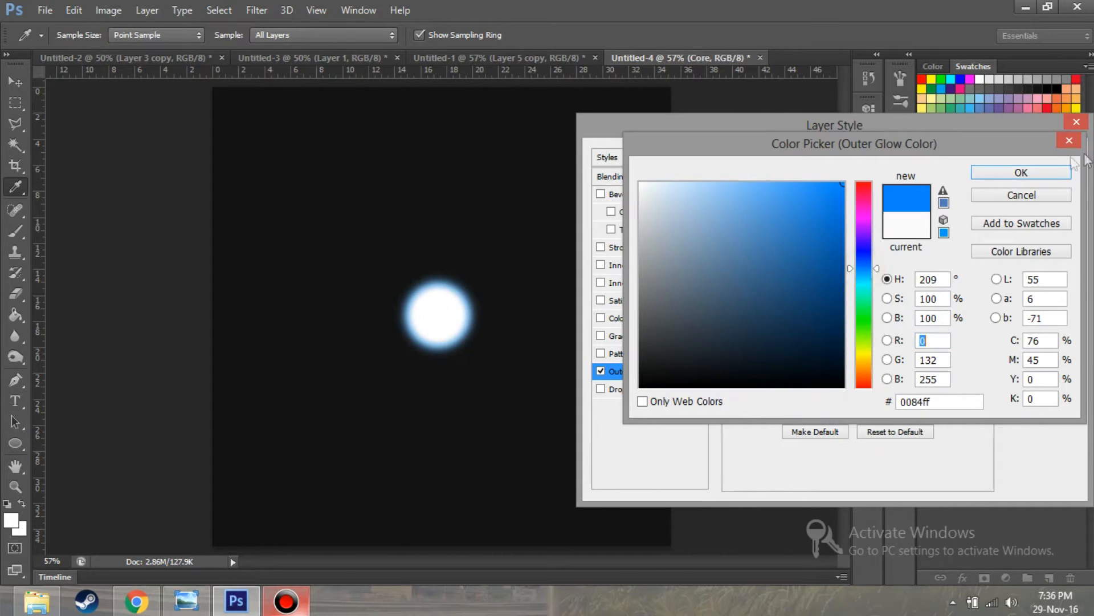
left_click(1049, 171)
Set the Outer Glow to 100% opacity, 32 px size and 37% range, and apply the layer style.
left_click_drag(864, 202, 935, 200)
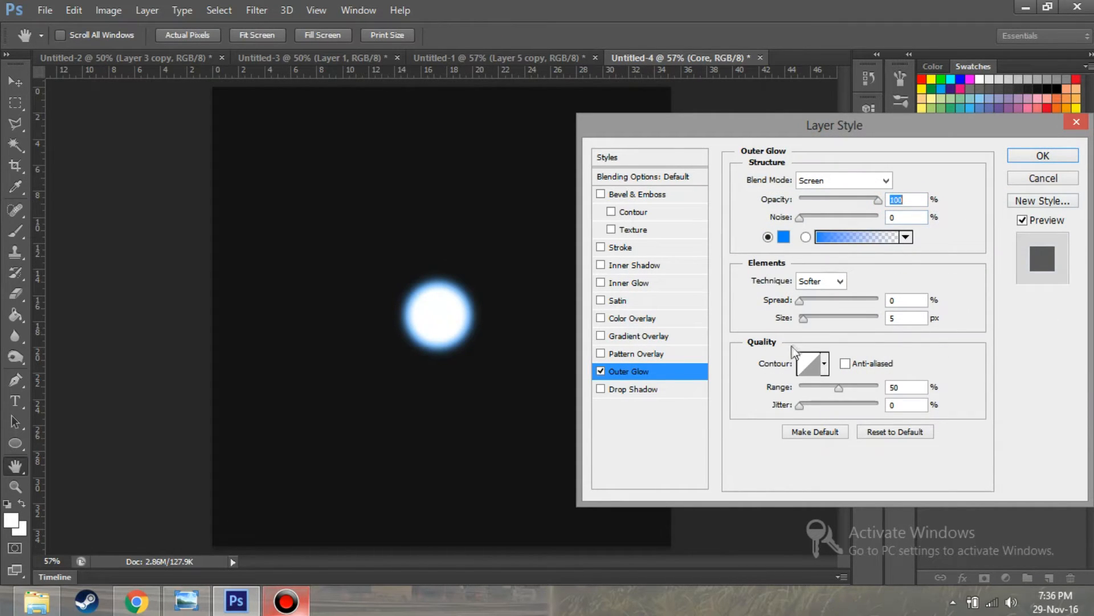
left_click_drag(804, 318, 820, 324)
left_click_drag(839, 390, 814, 320)
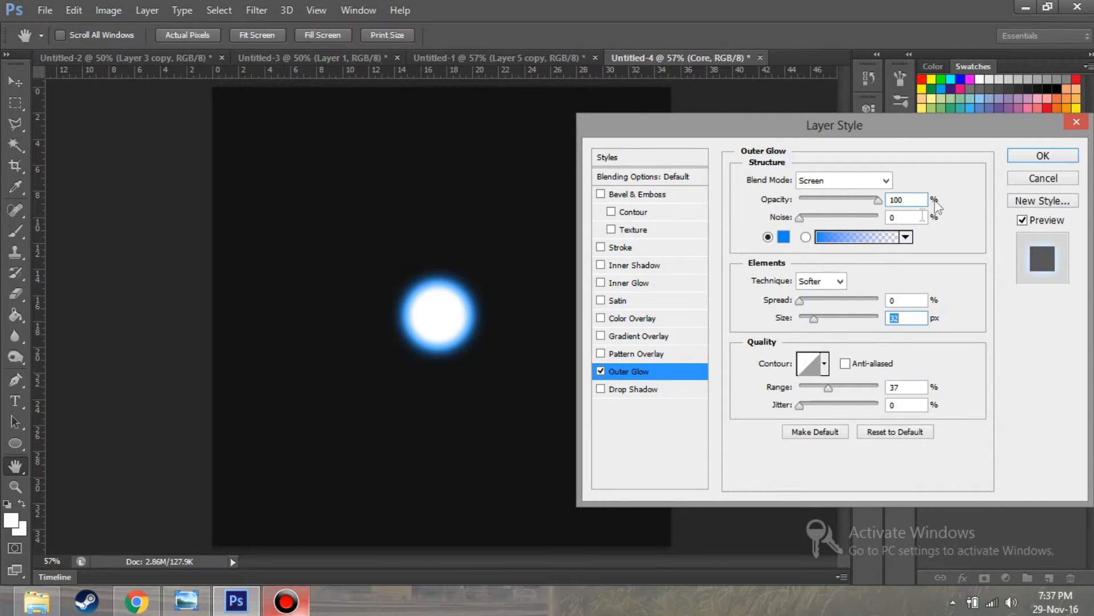
left_click(1015, 156)
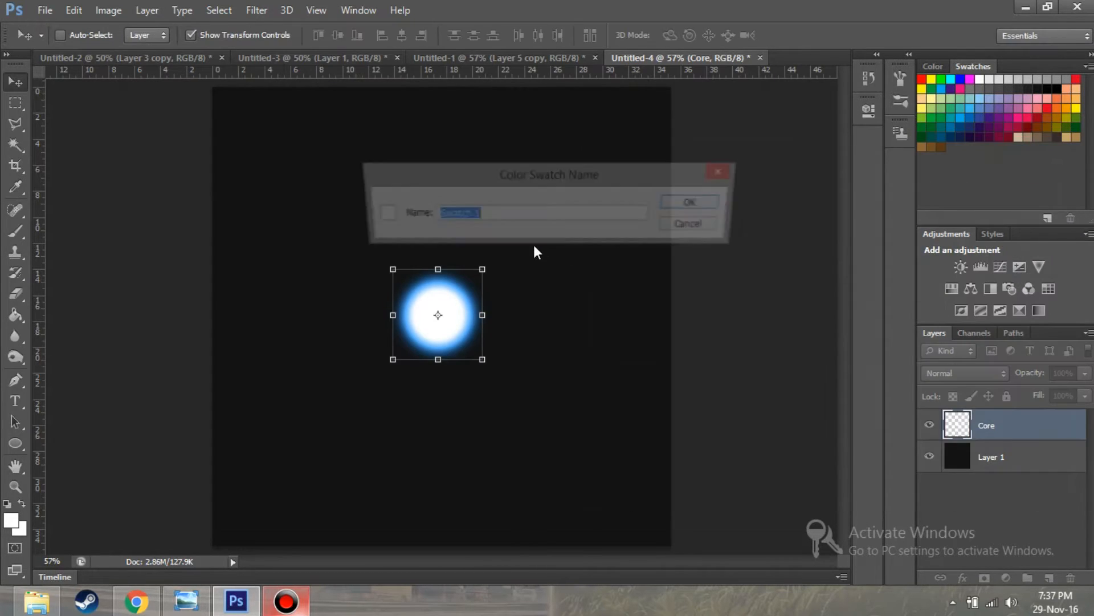
left_click(707, 225)
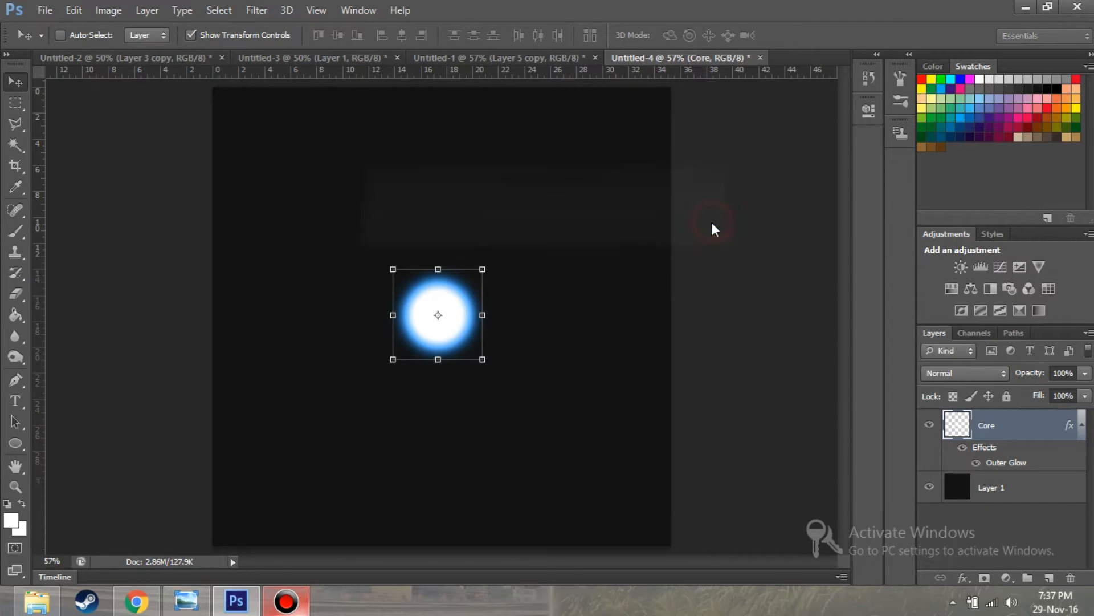
Set the brush to 20 px size and 0% hardness, and add a new layer above Core.
left_click(16, 103)
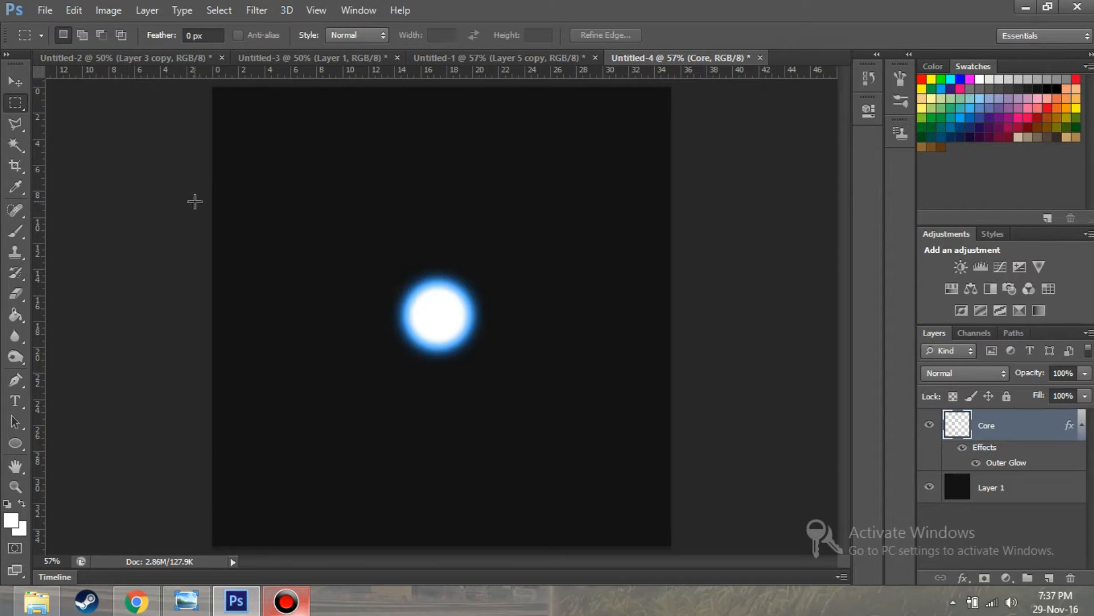
left_click(17, 229)
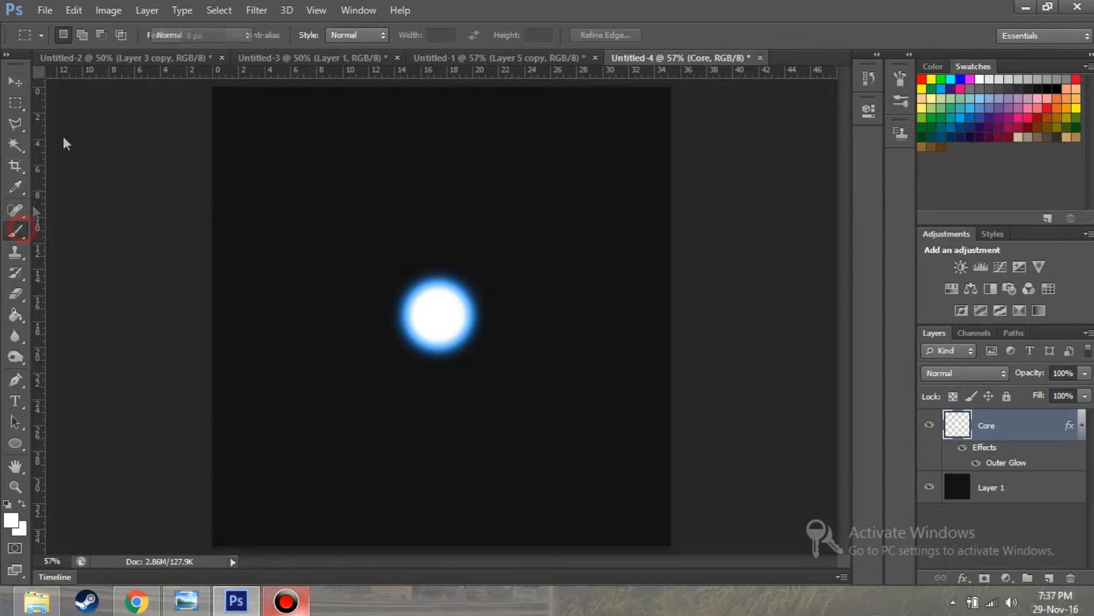
left_click(81, 36)
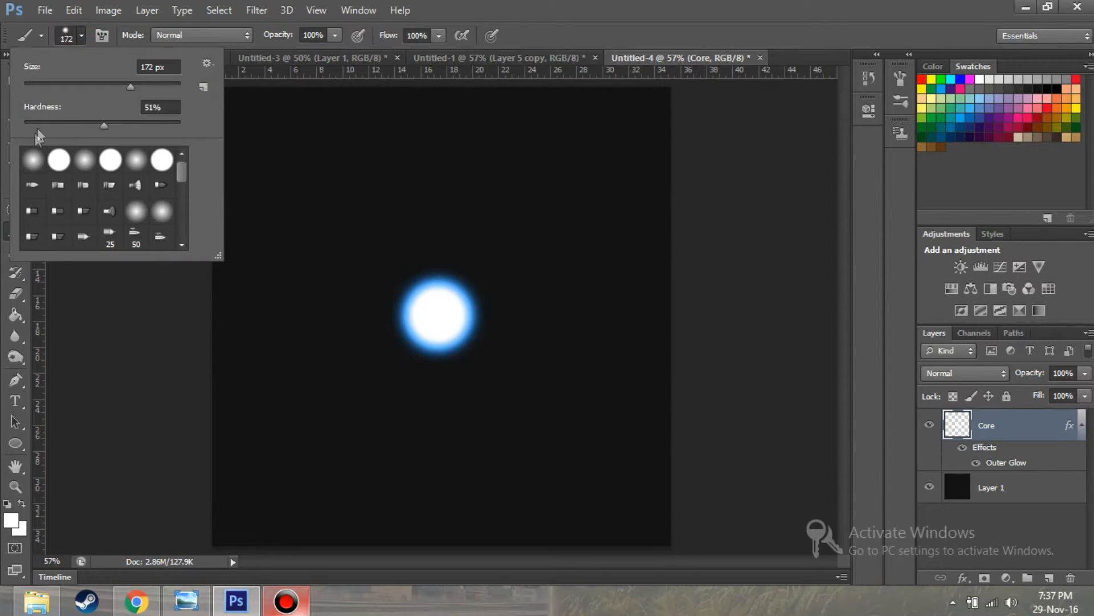
mouse_move(110, 127)
left_mouse_down()
mouse_move(57, 124)
mouse_move(19, 104)
mouse_move(36, 87)
left_mouse_up()
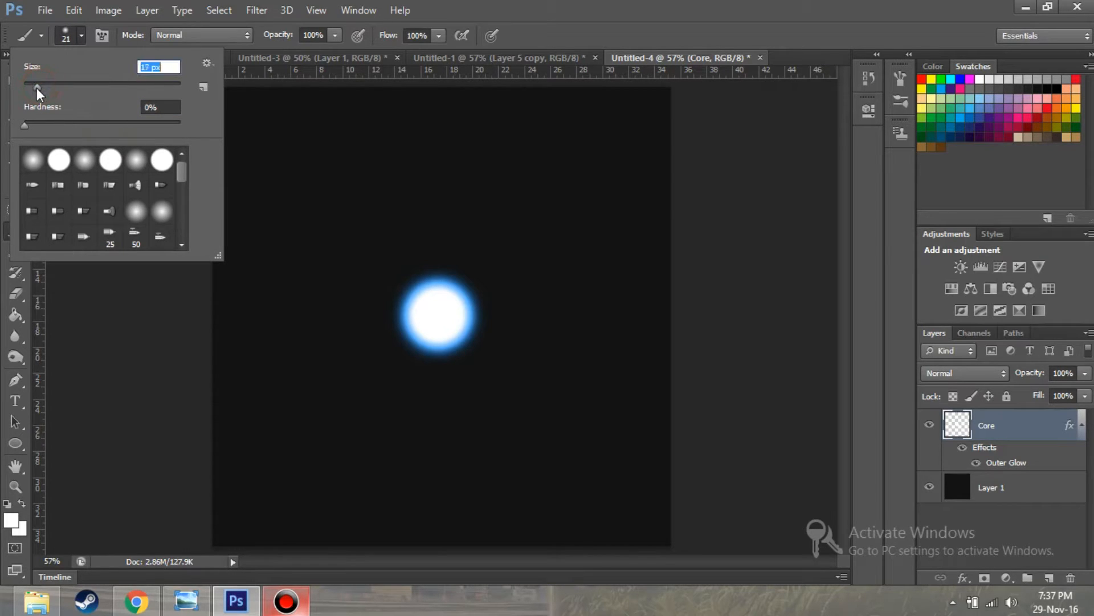
left_click(442, 251)
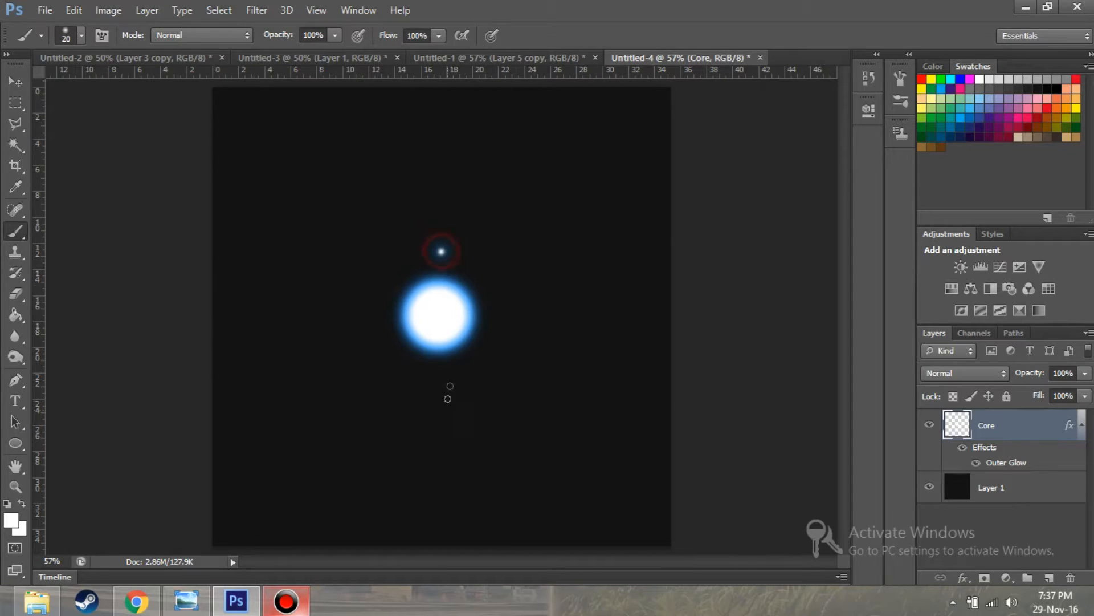
left_click(1049, 579)
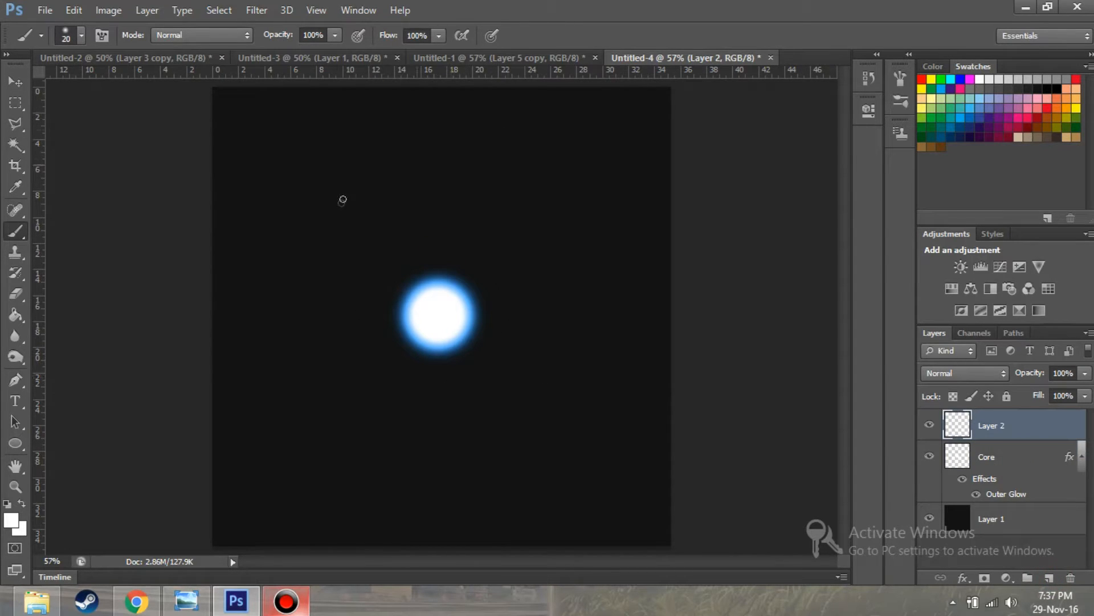
Paint five soft white dots scattered around the core on Layer 2 with the 20 px brush.
left_click(416, 271)
left_click(526, 313)
left_click(413, 423)
left_click(429, 367)
left_click(325, 260)
Set the brush size to 12 px and paint several small white dots around the core and the existing dots.
left_click(82, 35)
left_click_drag(36, 87, 33, 87)
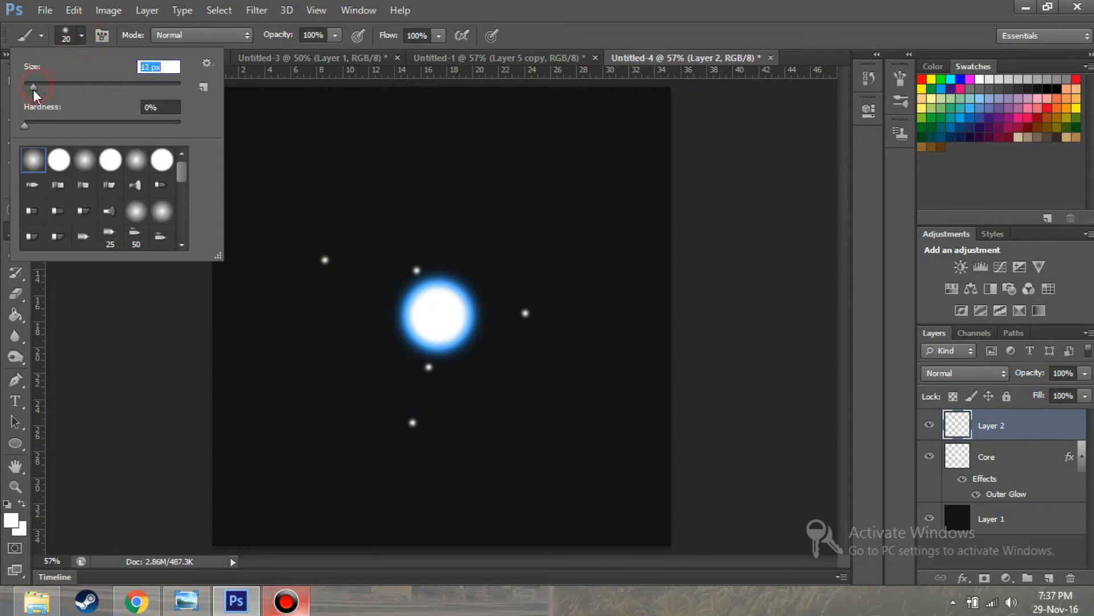
left_click(410, 279)
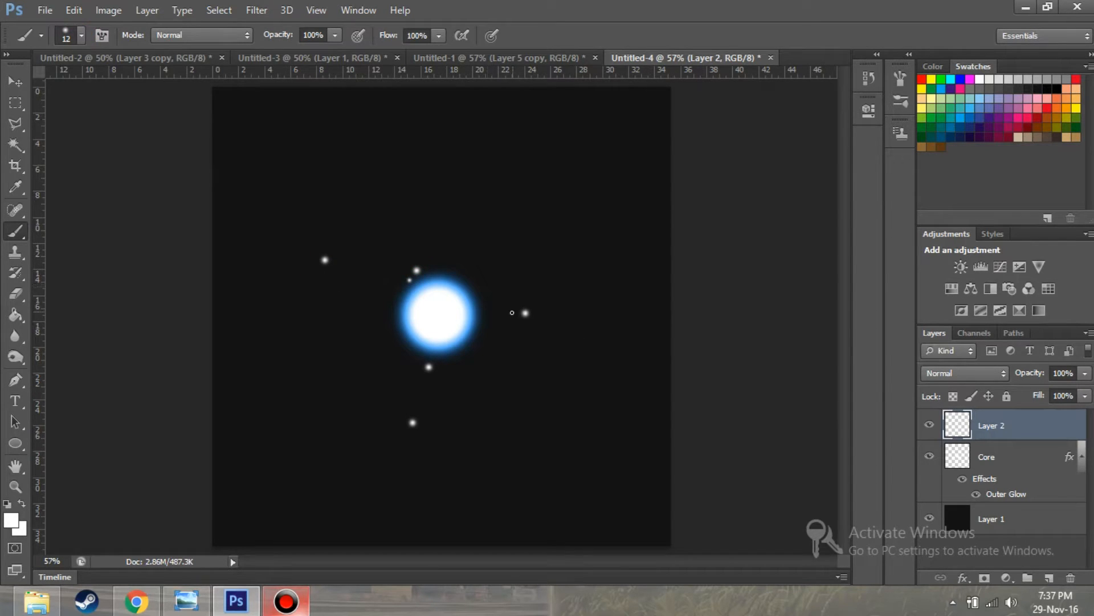
left_click(491, 322)
left_click(340, 263)
left_click(483, 271)
left_click(477, 345)
Set the brush size to 27 px and paint larger dots at the core's upper-right and lower-left edges.
left_click(82, 36)
left_click_drag(48, 84, 43, 93)
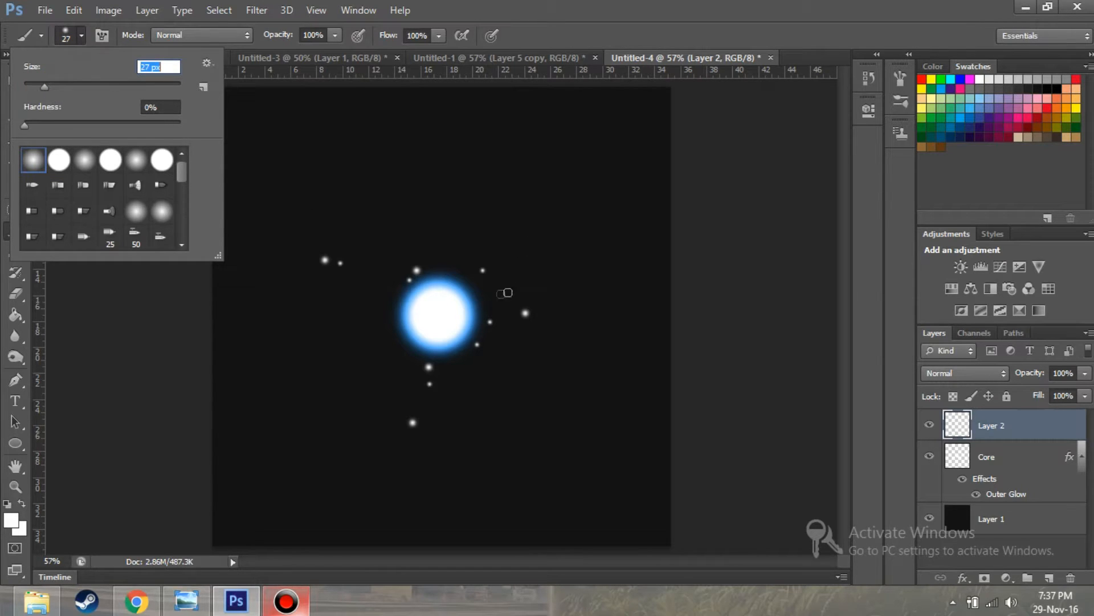
left_click(493, 310)
left_click(478, 292)
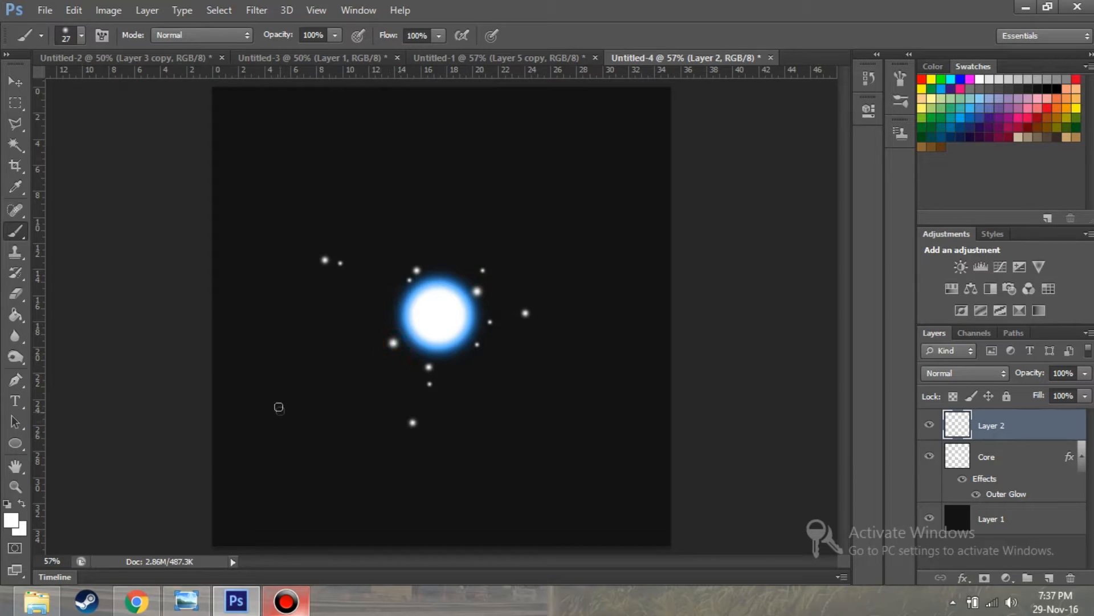
Reduce the brush size and paint four medium dots above, upper left and lower right of the core.
left_click(82, 35)
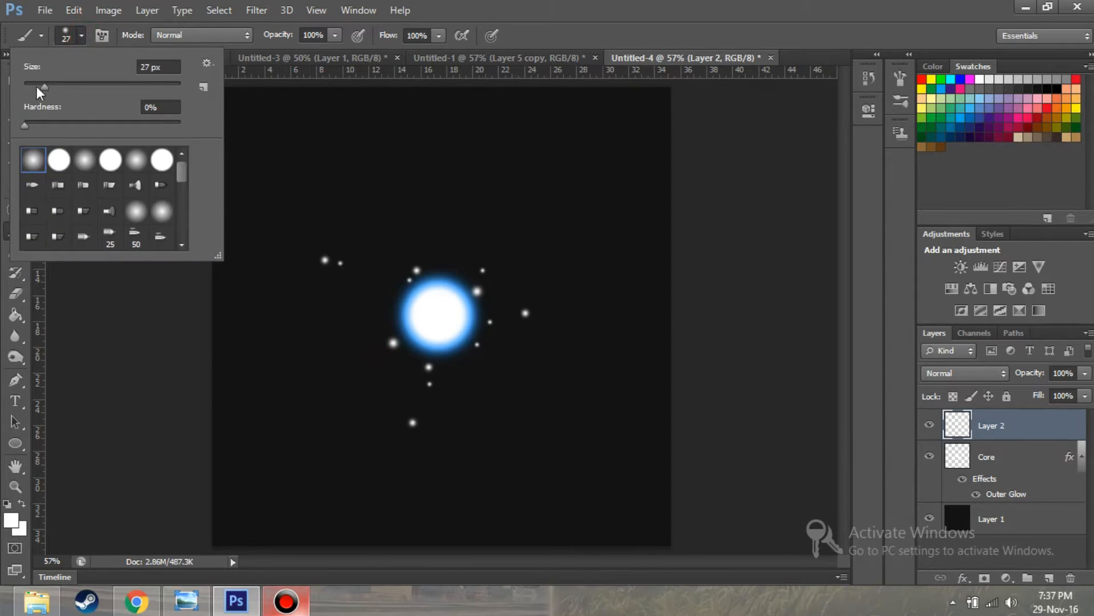
left_click_drag(39, 86, 36, 87)
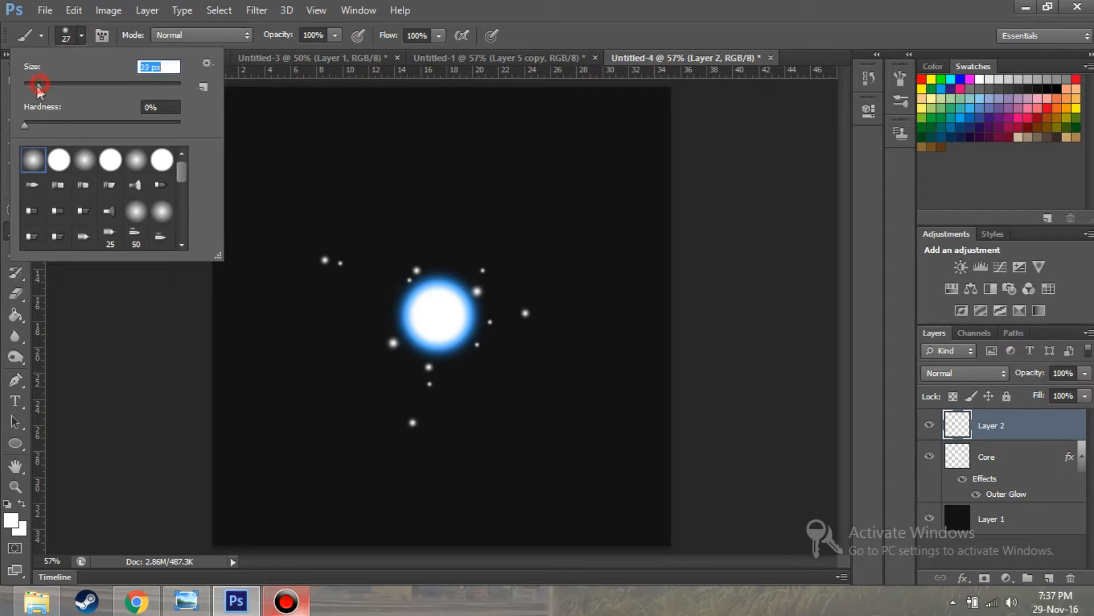
left_click(463, 226)
left_click(456, 263)
left_click(482, 332)
left_click(394, 273)
Enlarge the brush to 36 px and paint one big dot to the upper left of the core.
key("bracketright")
key("bracketright")
left_click(373, 266)
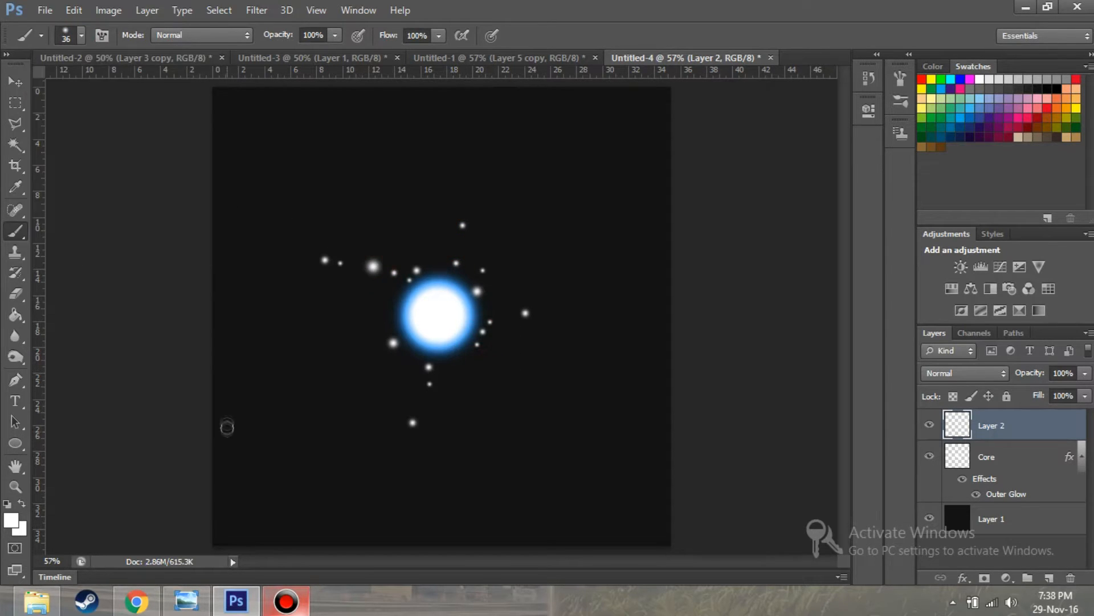
Reduce the brush size and add one dot to the lower right and one to the left of the core.
left_click(82, 35)
left_click_drag(46, 87, 38, 87)
left_click(82, 37)
left_click(82, 37)
left_click(501, 345)
left_click(81, 38)
left_click(389, 296)
Paint several tiny dots close around the core's edge with a smaller brush.
left_click(81, 36)
left_click(33, 85)
left_click(399, 315)
left_click(409, 366)
left_click(488, 305)
left_click(469, 255)
Set the brush size to 5 px and paint very fine specks to the right of and below the core.
left_click(81, 35)
left_click_drag(35, 87, 32, 87)
left_click(508, 280)
left_click(505, 319)
left_click(484, 355)
left_click(456, 358)
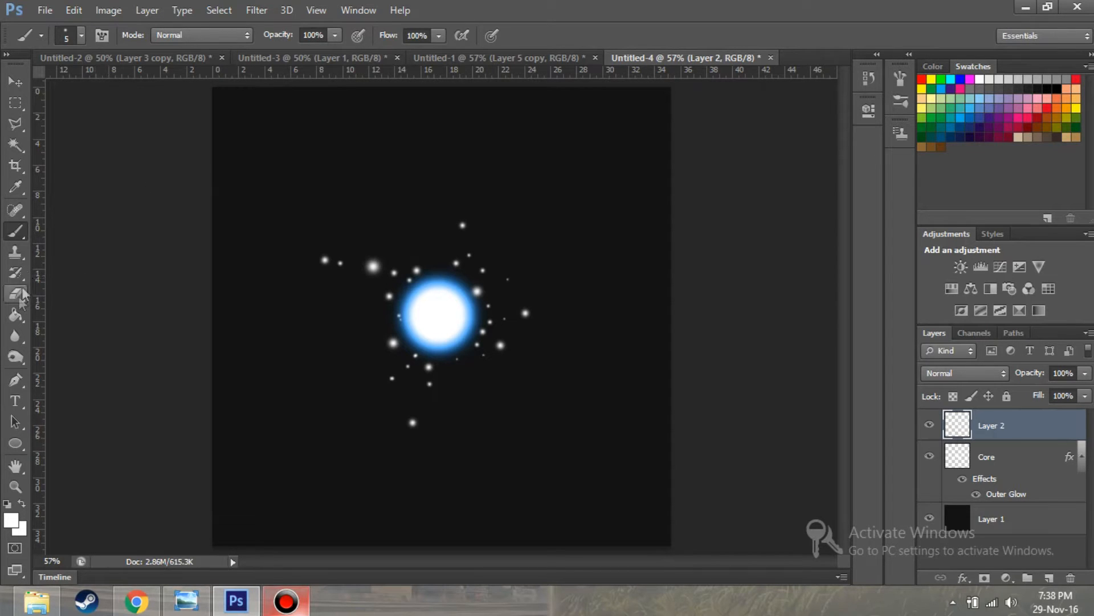
Scale the dots on Layer 2 down to about 75% around their centre and apply the transform.
left_click(15, 81)
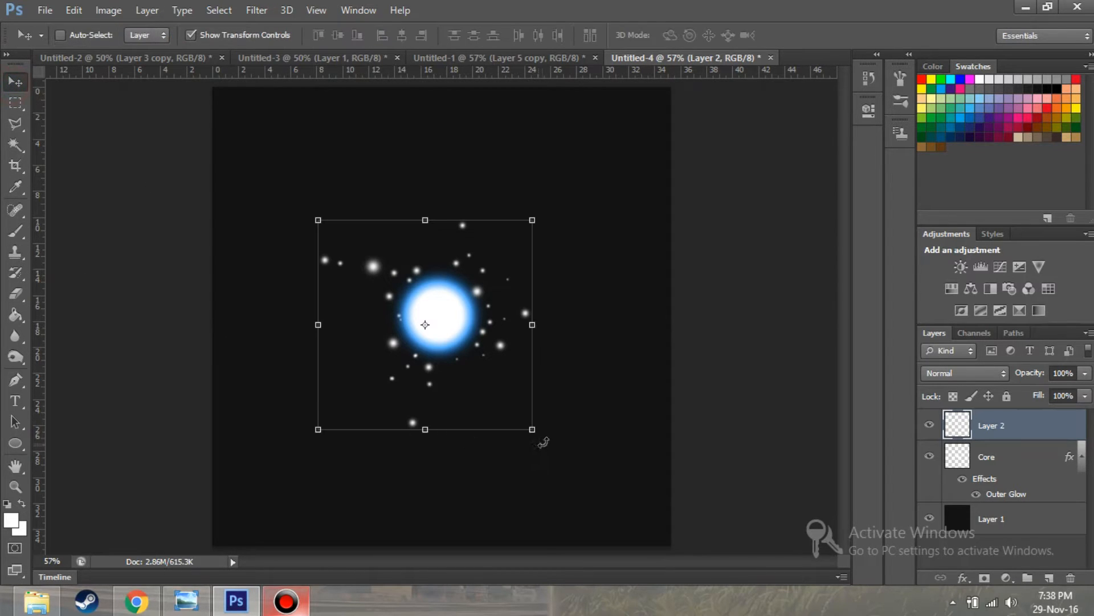
left_click_drag(534, 436, 489, 376)
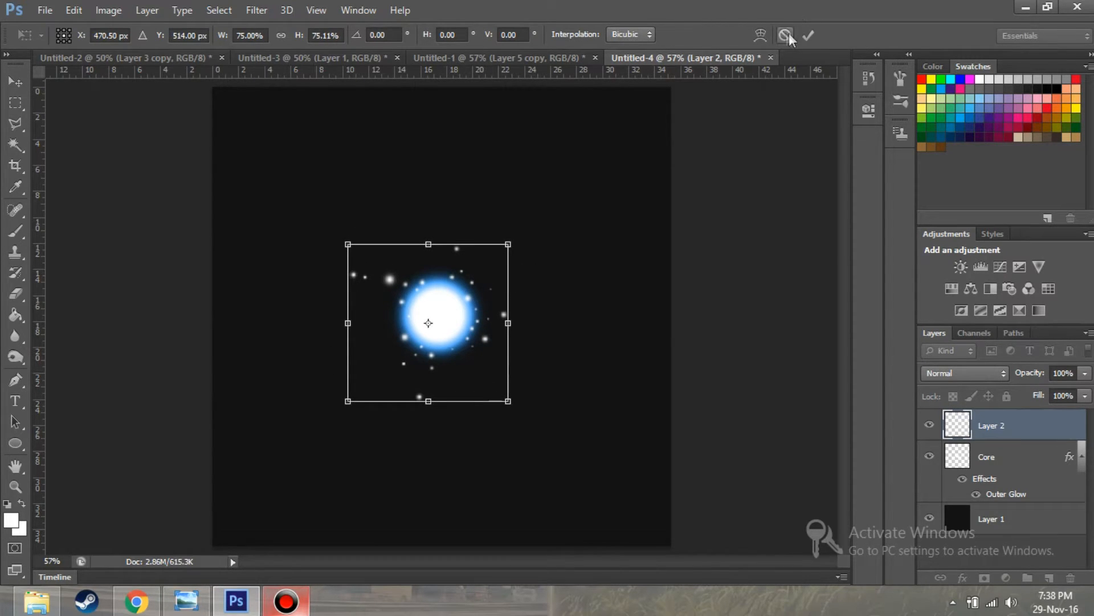
left_click(809, 36)
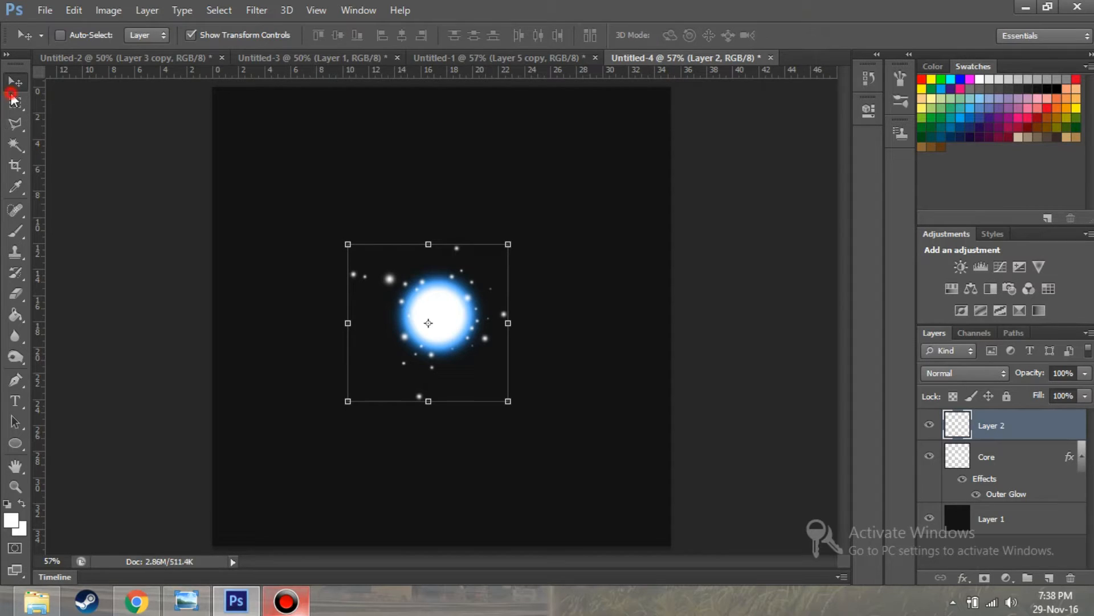
left_click(14, 100)
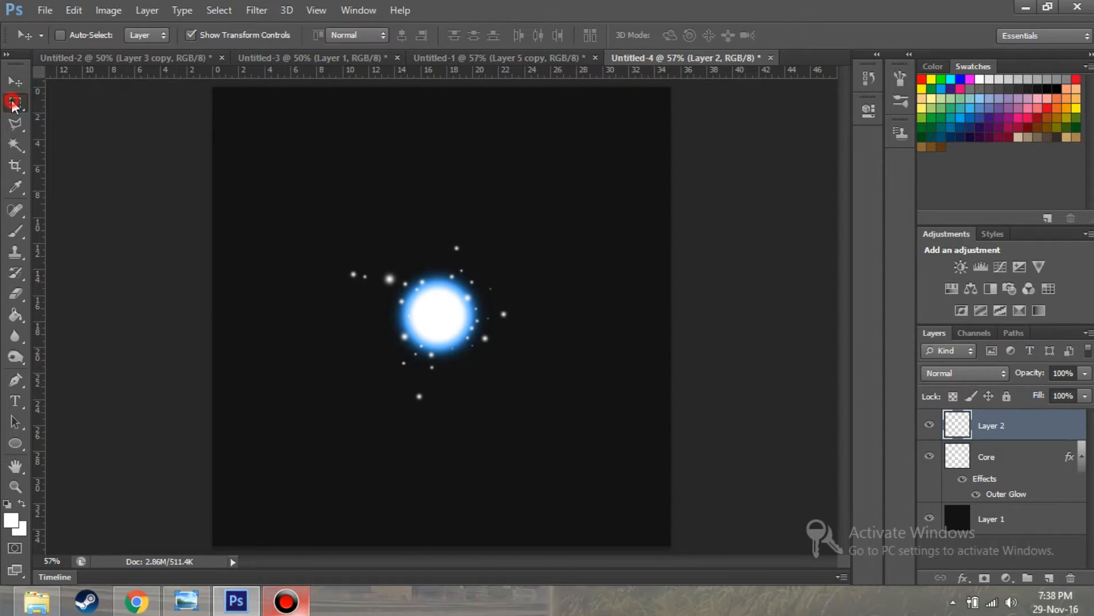
Draw one long curved Pen path starting at the core's centre and looping around the core many times, undoing any misplaced point.
left_click(14, 381)
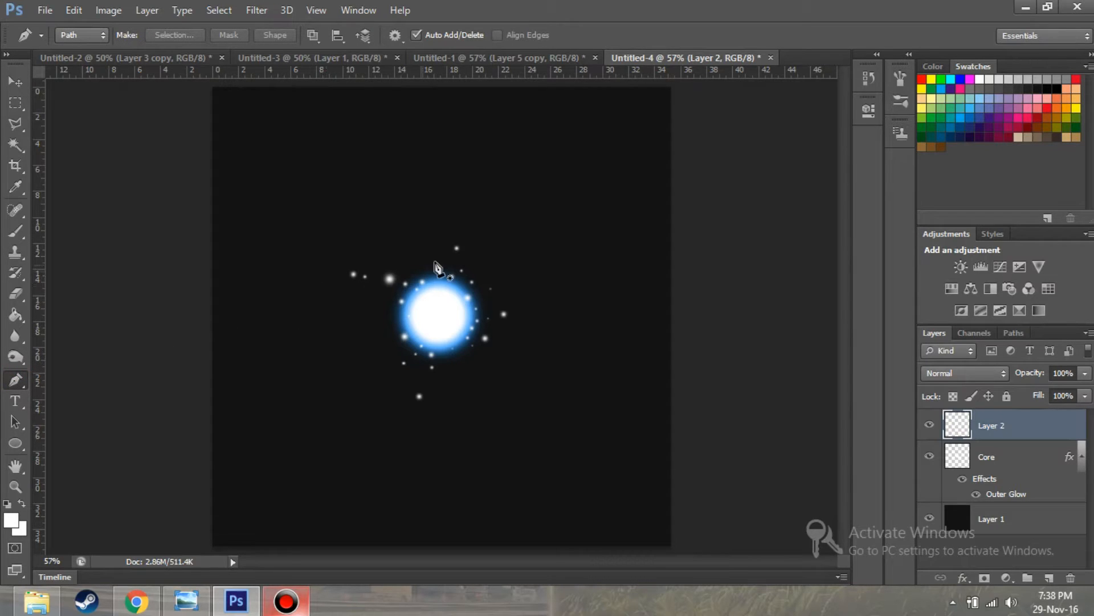
left_click(442, 312)
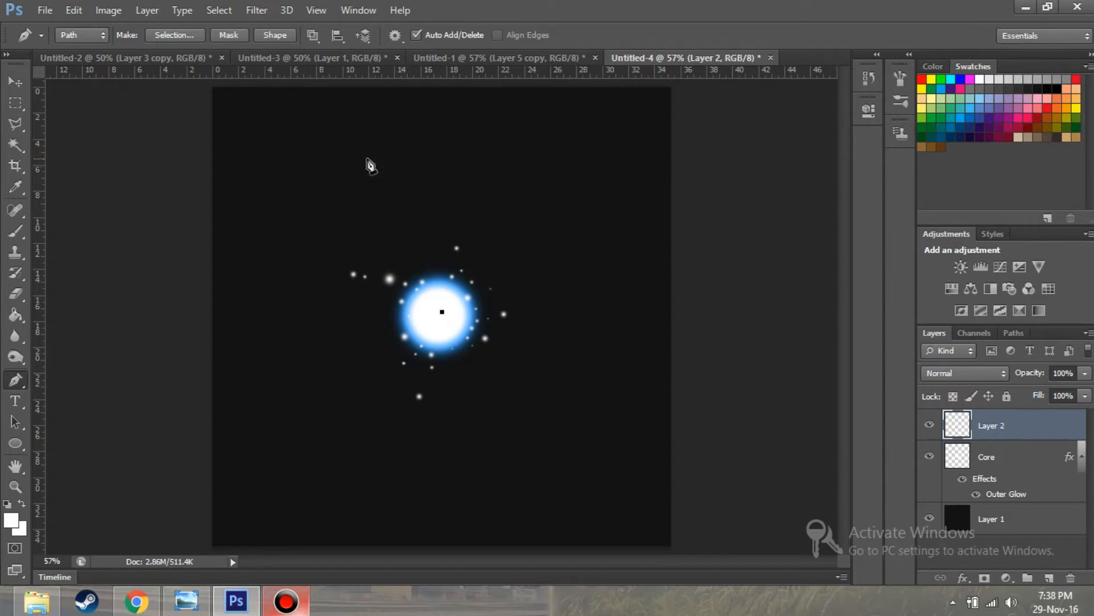
left_click_drag(388, 177, 262, 244)
left_click_drag(533, 422, 588, 384)
left_click(556, 229)
left_click_drag(556, 231, 259, 394)
left_click_drag(349, 440, 396, 454)
left_click_drag(669, 212, 611, 205)
key("ctrl+z")
left_click_drag(507, 233, 452, 208)
left_click_drag(378, 260, 380, 347)
left_click_drag(414, 379, 562, 395)
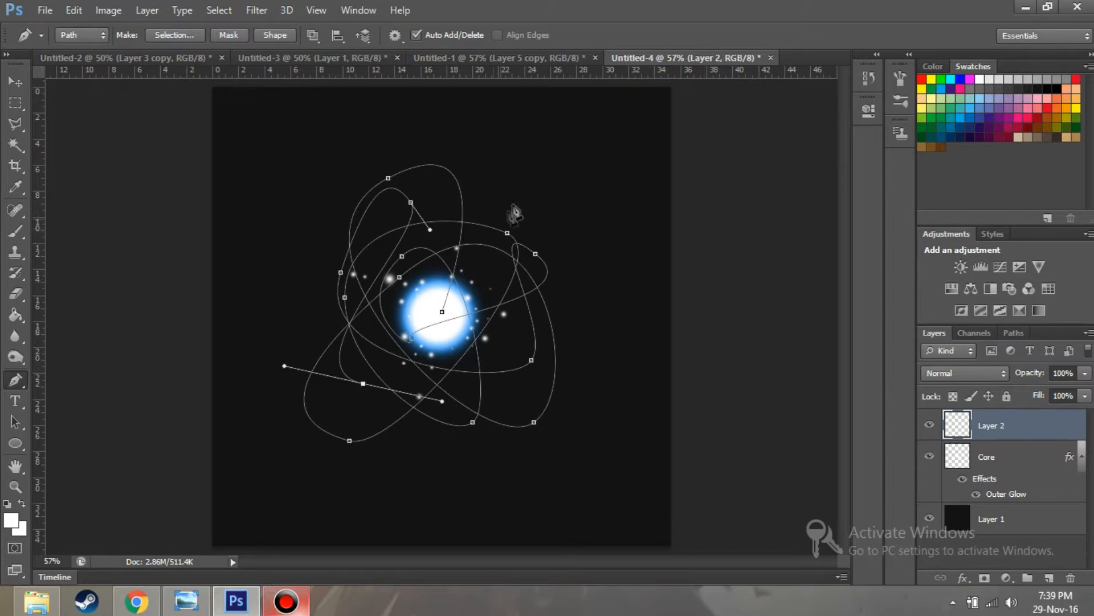
left_click_drag(521, 196, 468, 181)
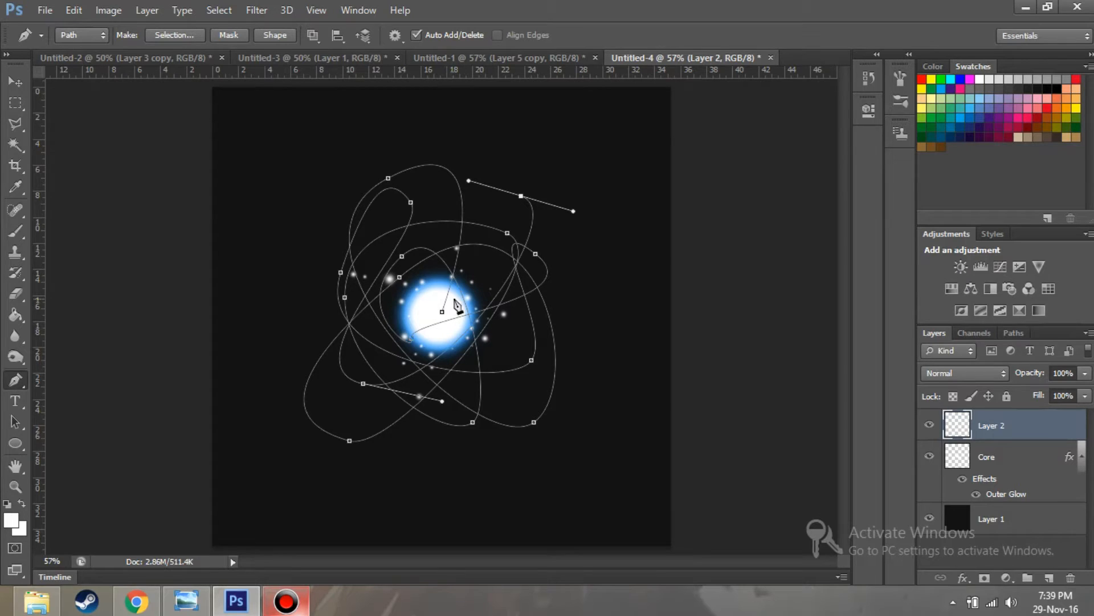
Set the brush size to 2 px, undoing the test strokes, and switch back to the Pen tool.
left_click(16, 234)
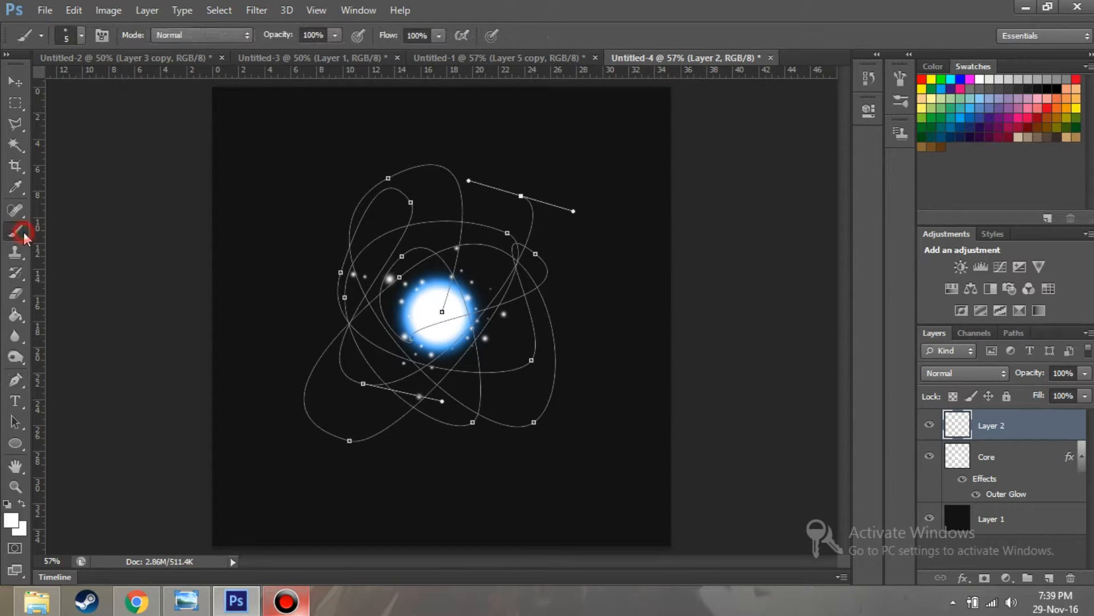
left_click(80, 37)
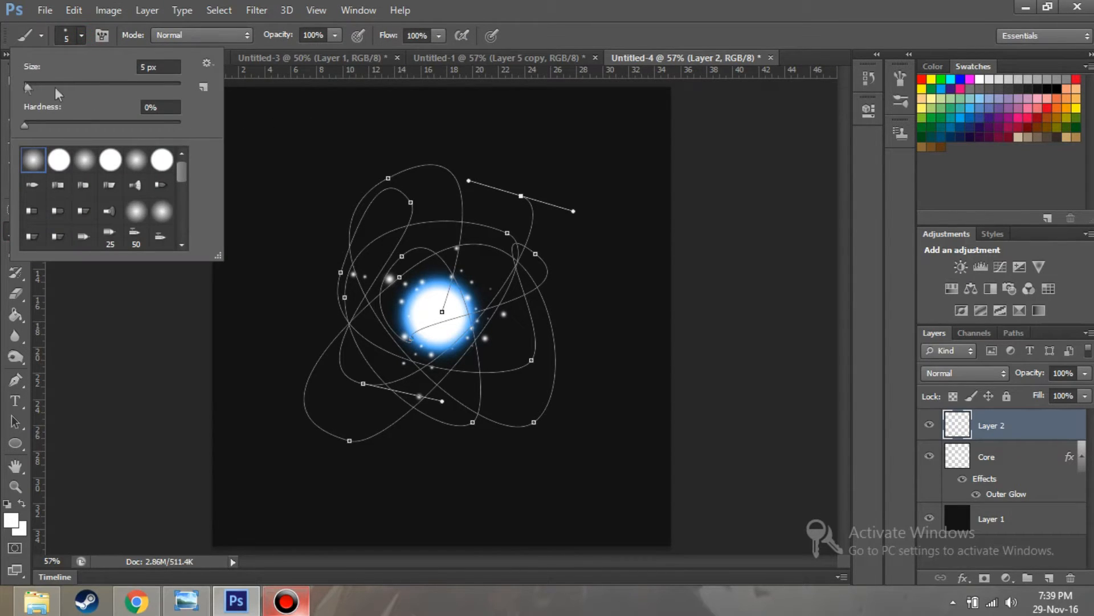
left_click_drag(31, 84, 26, 89)
left_click_drag(301, 150, 295, 207)
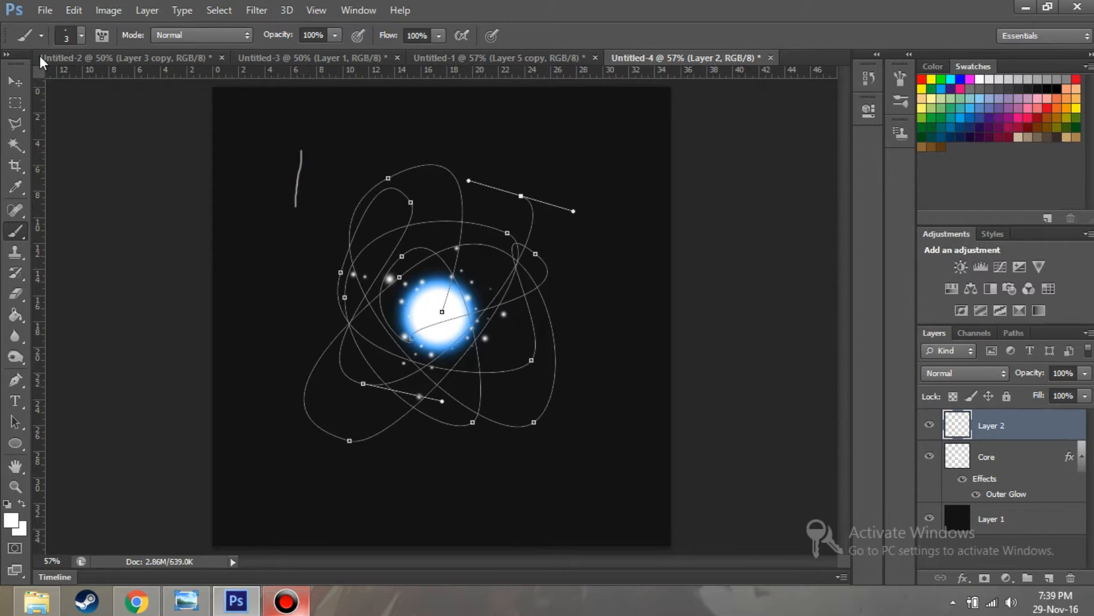
left_click(80, 37)
double_click(148, 68)
type("2")
left_click_drag(371, 144, 334, 157)
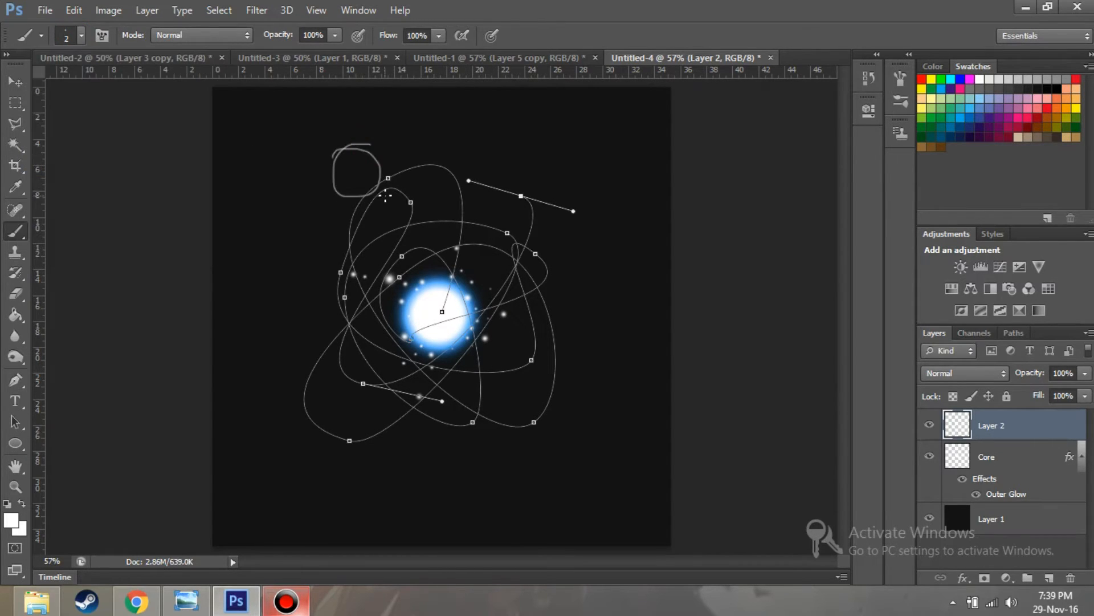
key("ctrl+z")
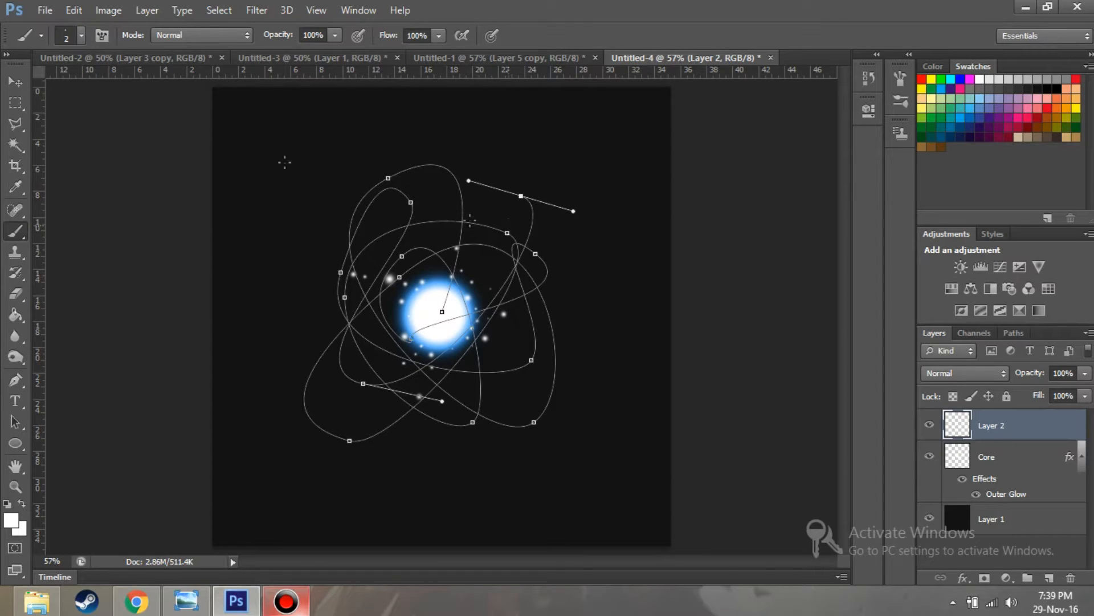
left_click(15, 379)
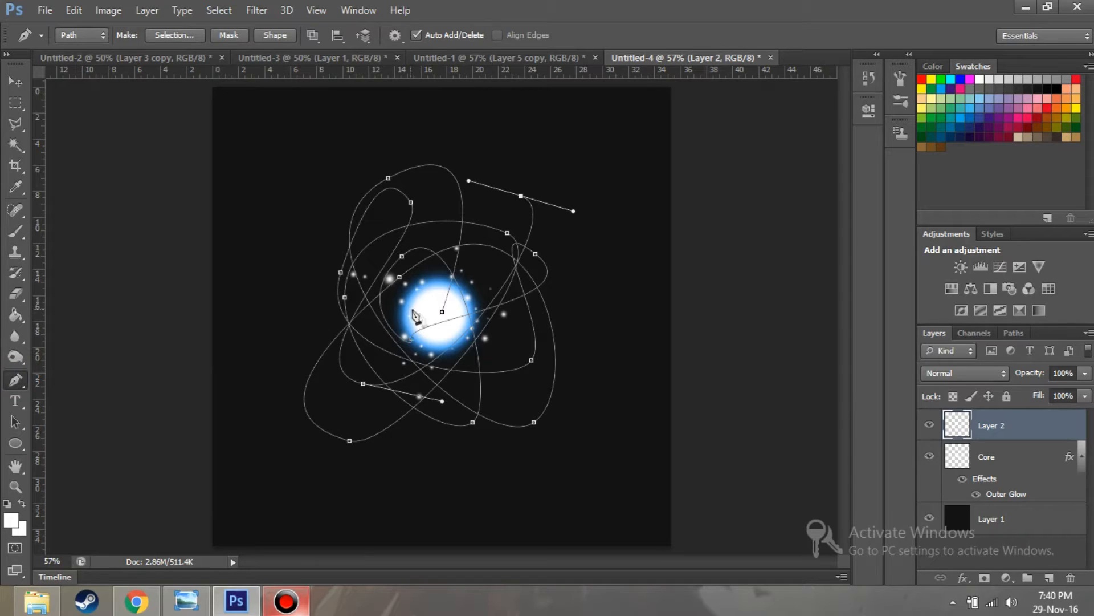
right_click(433, 288)
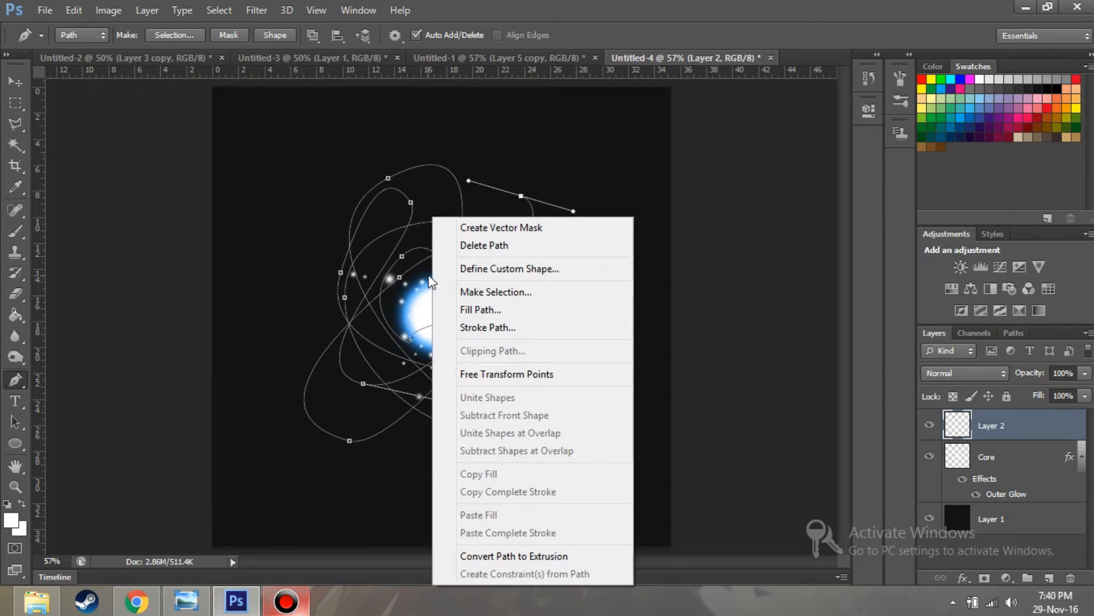
left_click(459, 326)
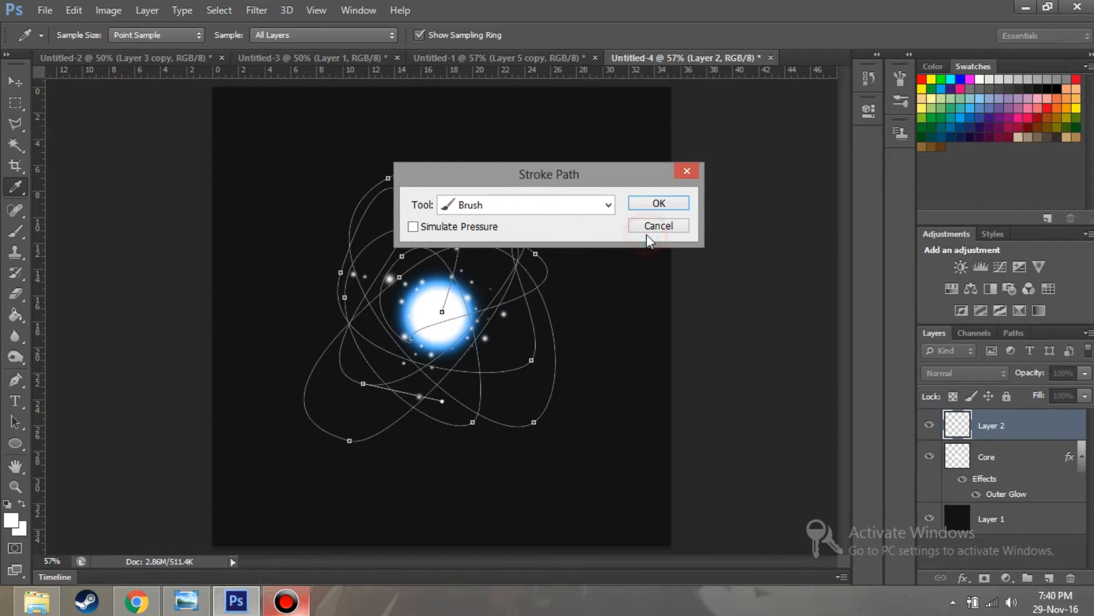
left_click(657, 226)
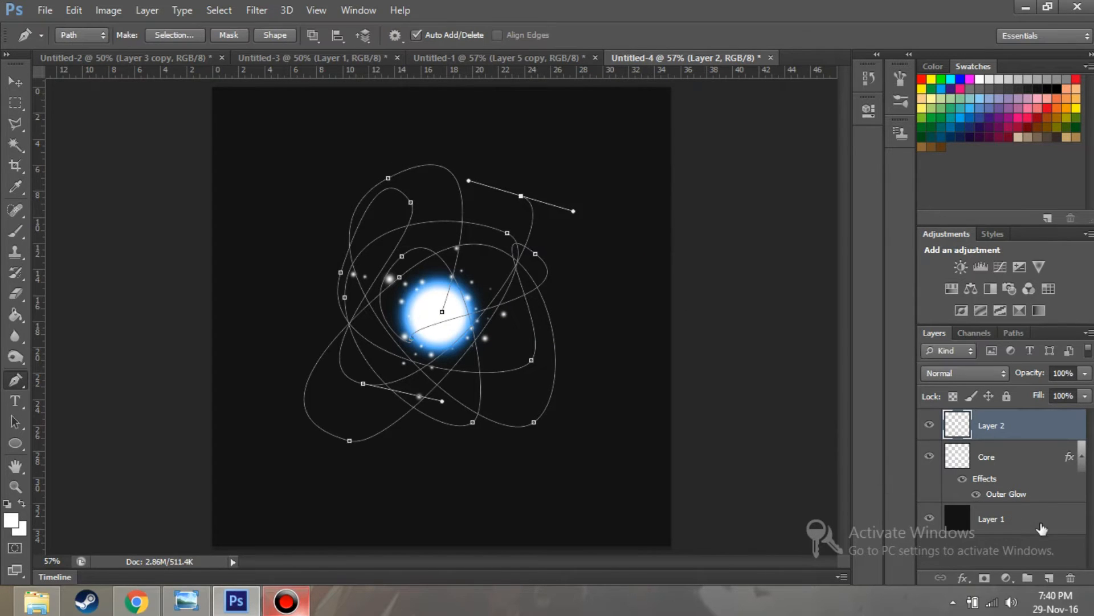
Stroke the looping path with the Brush on a new layer above Layer 2, without simulated pressure, and delete the path.
left_click(1048, 577)
right_click(424, 302)
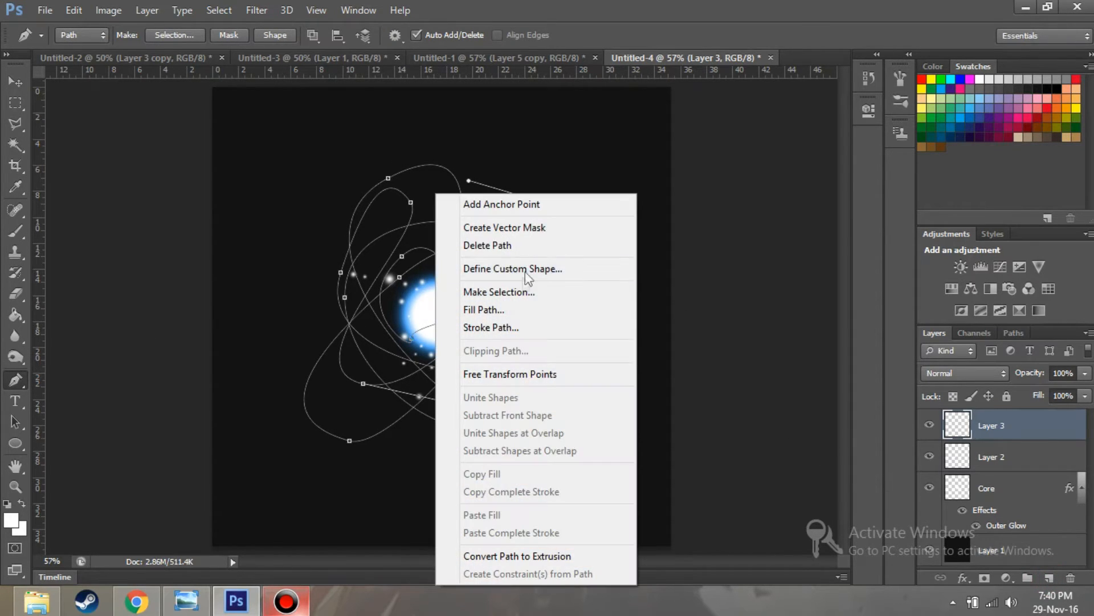
left_click(491, 327)
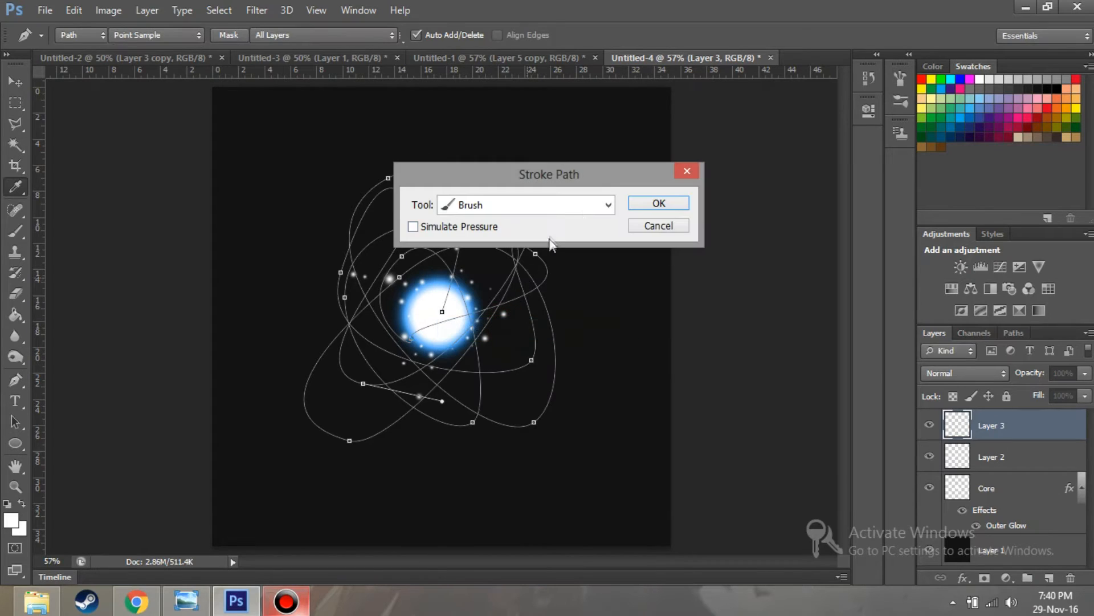
left_click(666, 202)
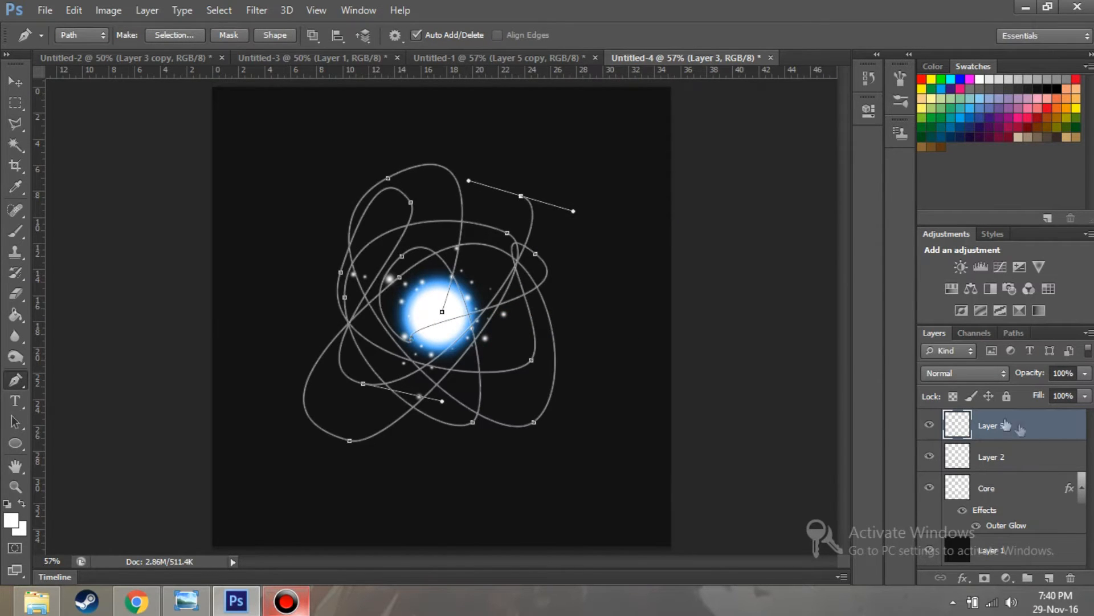
right_click(433, 193)
left_click(480, 245)
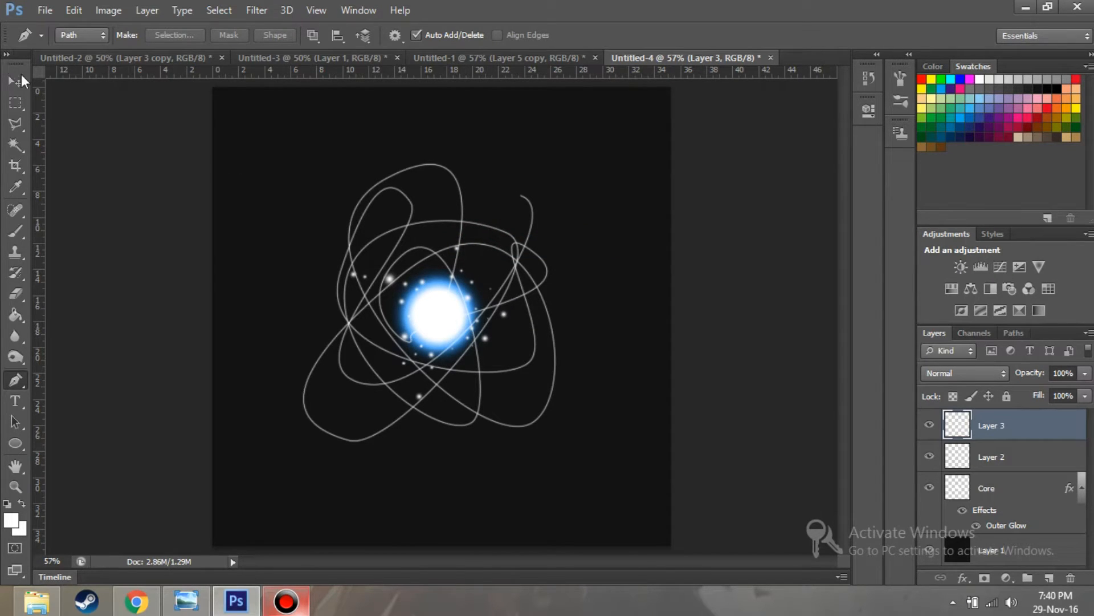
Scale the looping lines on Layer 3 to about 52% and nudge them slightly left and down over the core.
left_click(16, 80)
left_click_drag(562, 442, 485, 341)
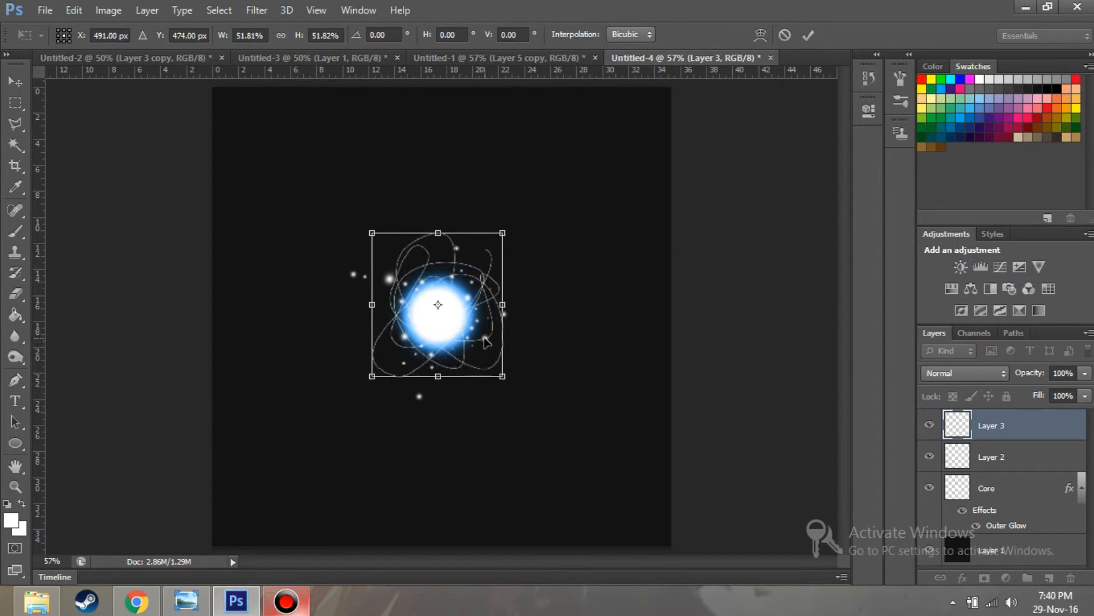
key("Left")
key("Left")
key("Left")
key("Left")
key("Left")
key("Left")
key("Left")
key("Down")
key("Down")
left_click(814, 35)
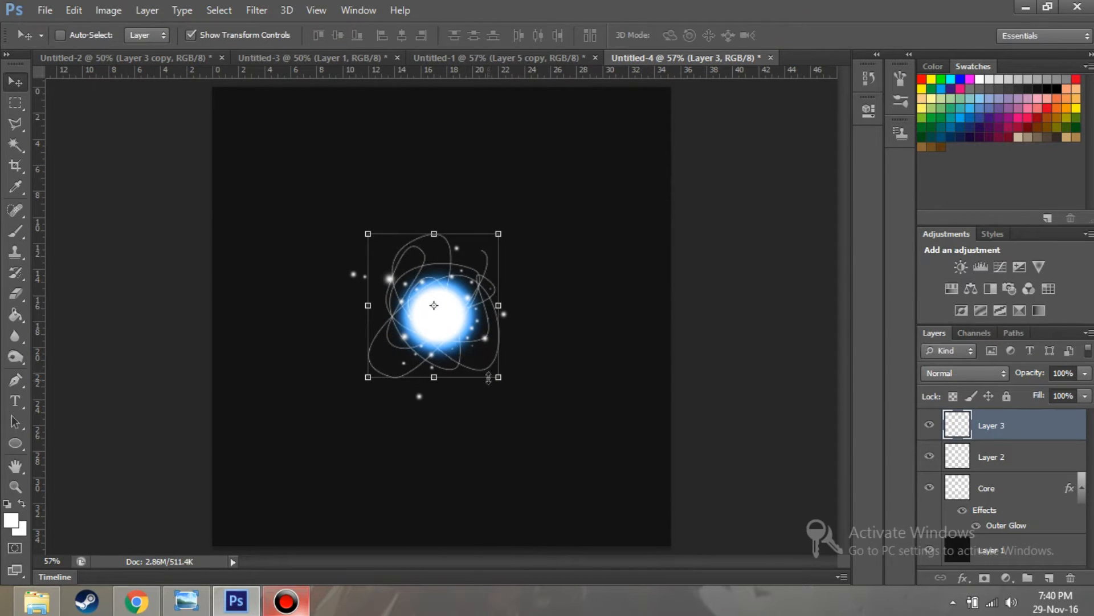
Scale the looping lines on Layer 3 down further so they wrap tightly around the core.
left_click_drag(497, 378, 485, 362)
left_click(806, 37)
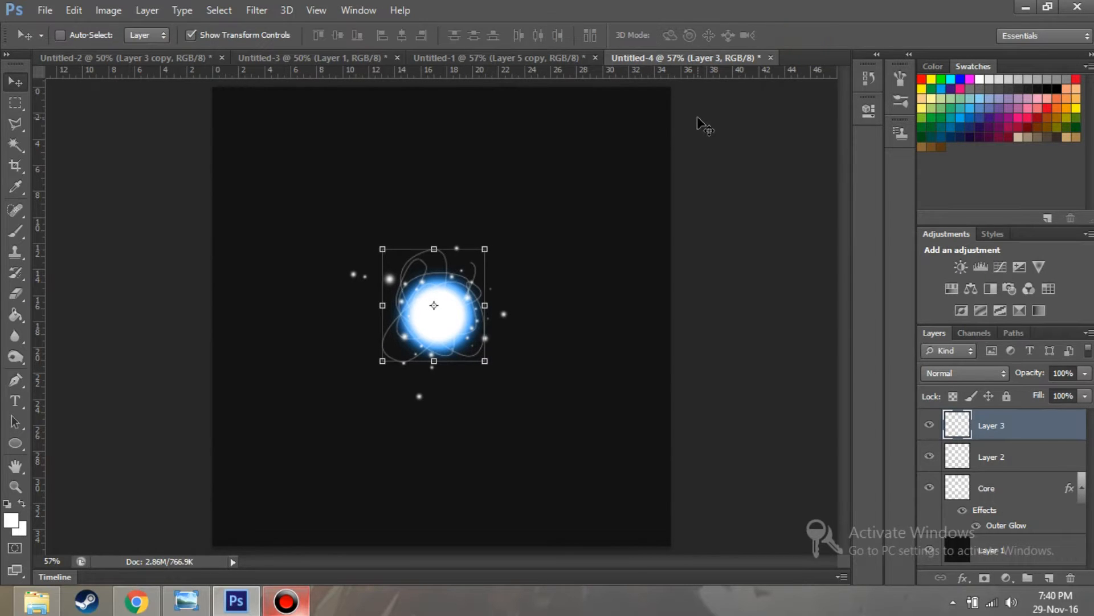
left_click(14, 106)
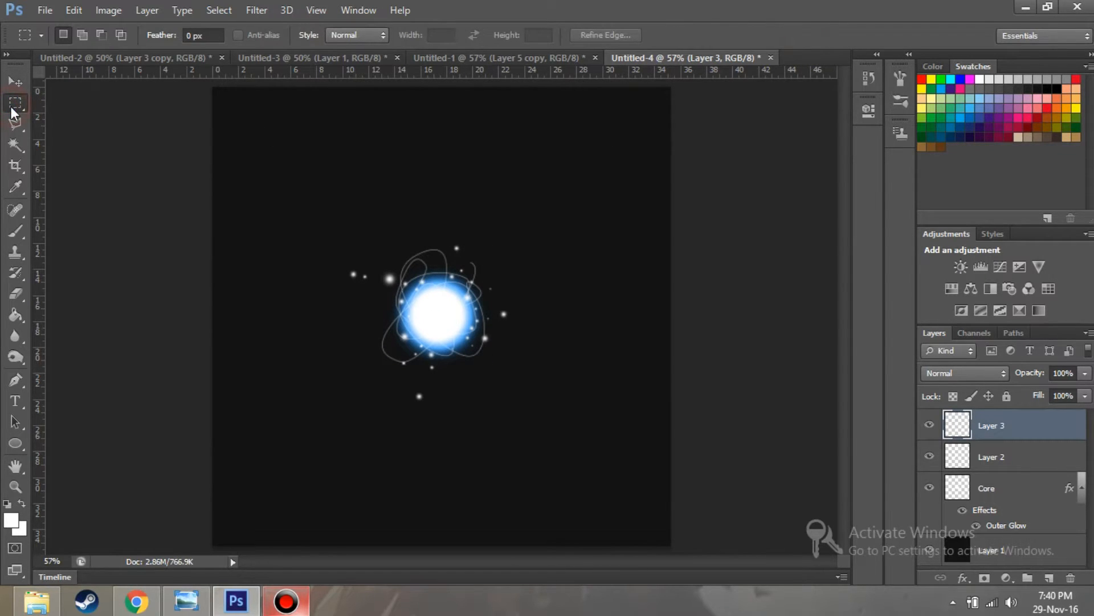
left_click(18, 90)
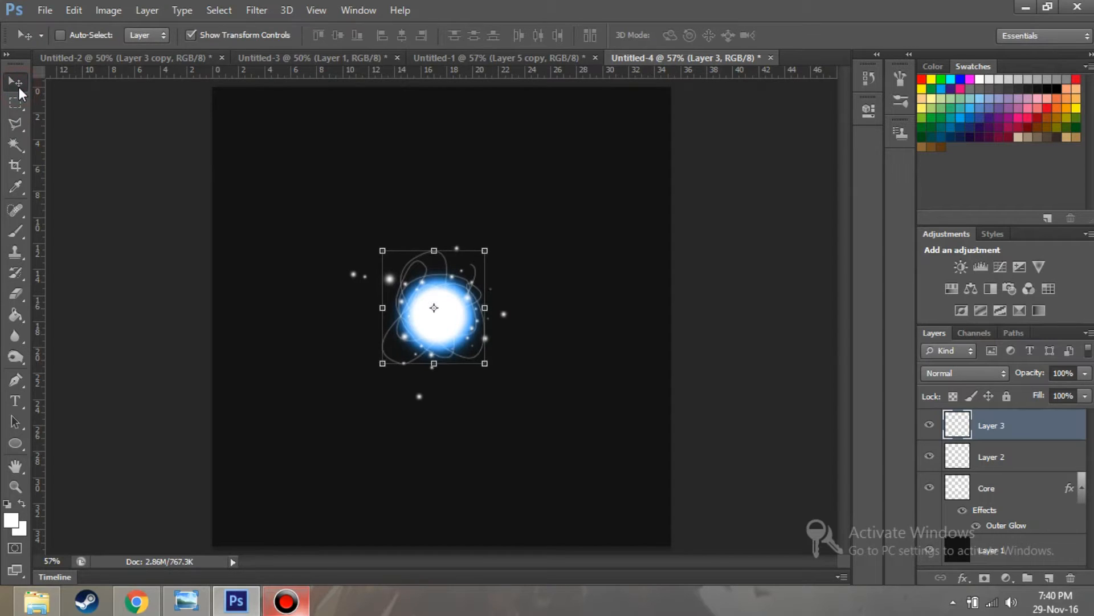
Add a white Outer Glow to the small looping lines on Layer 3, with opacity 43% and a small size.
right_click(1047, 423)
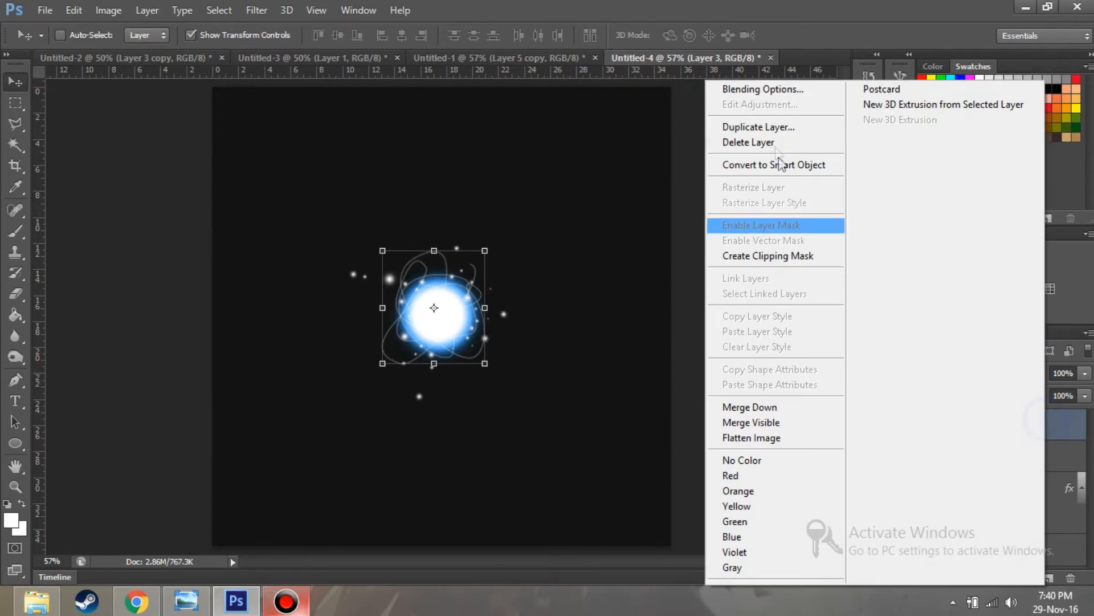
left_click(760, 91)
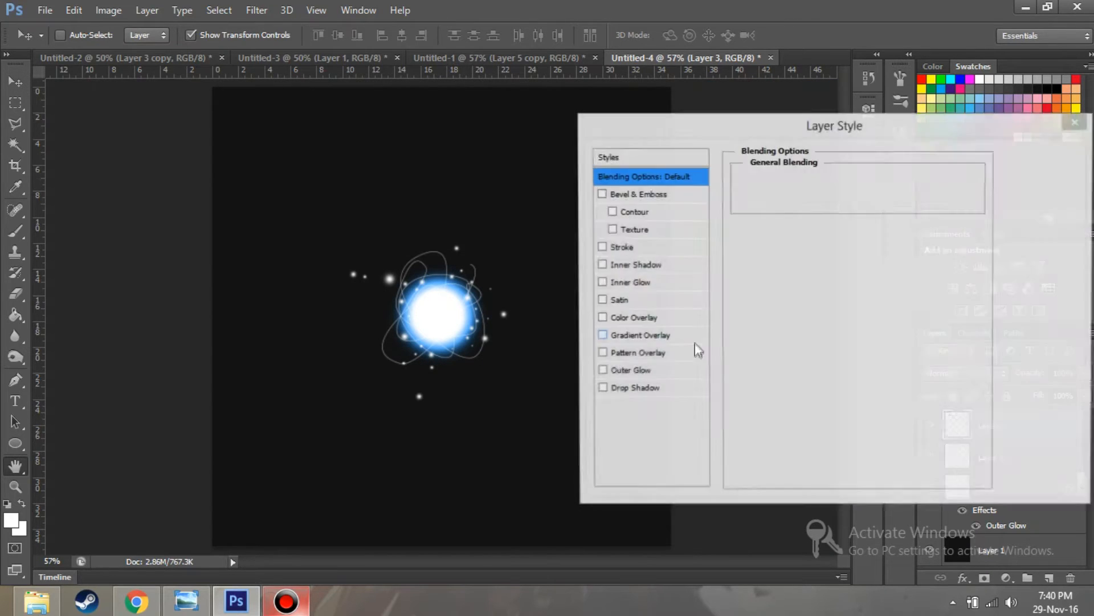
left_click(601, 371)
left_click(622, 376)
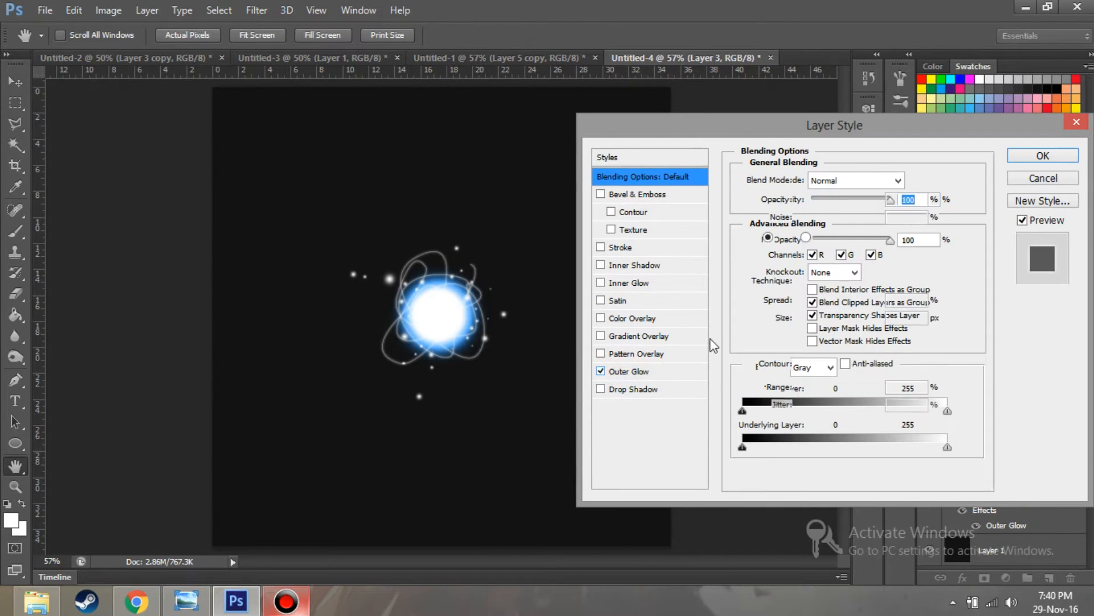
left_click_drag(859, 200, 833, 200)
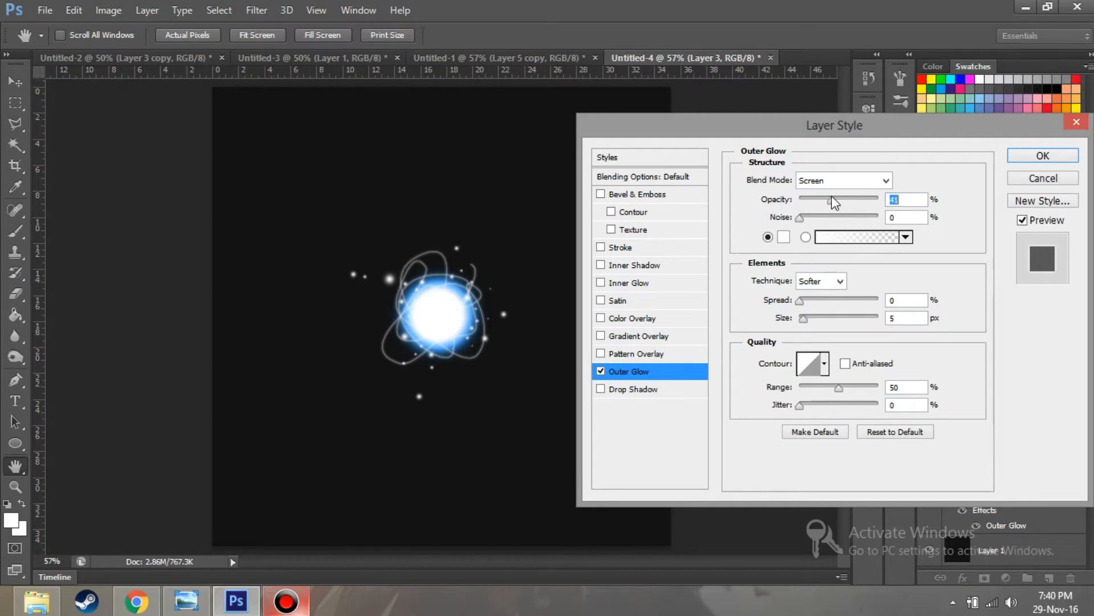
mouse_move(805, 317)
left_mouse_down()
mouse_move(815, 318)
mouse_move(800, 324)
left_mouse_up()
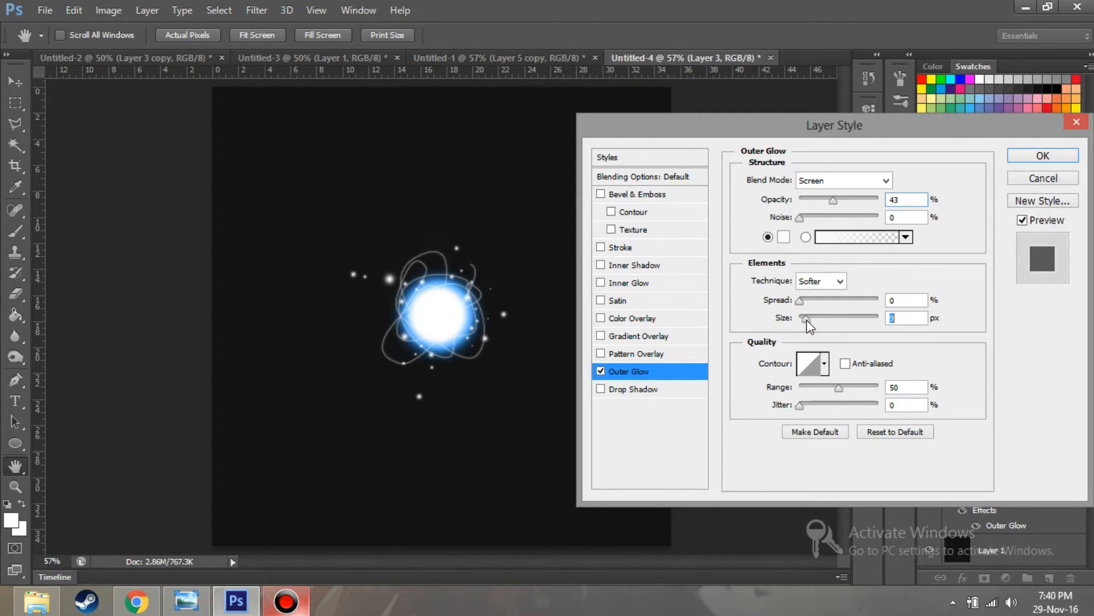
left_click(1038, 156)
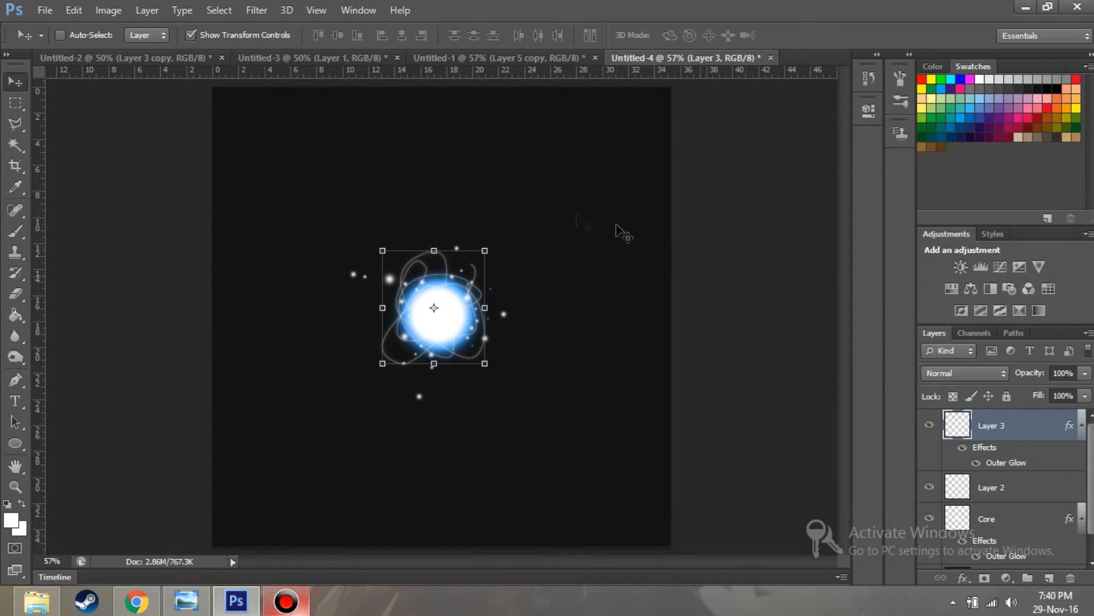
Nudge the small looping lines on Layer 3 slightly right and down to centre them over the core.
key("Left")
key("Left")
key("Right")
key("Right")
key("Right")
key("Right")
key("Right")
key("Right")
key("Down")
key("Down")
key("Down")
key("Down")
key("Down")
key("Down")
key("Left")
key("Left")
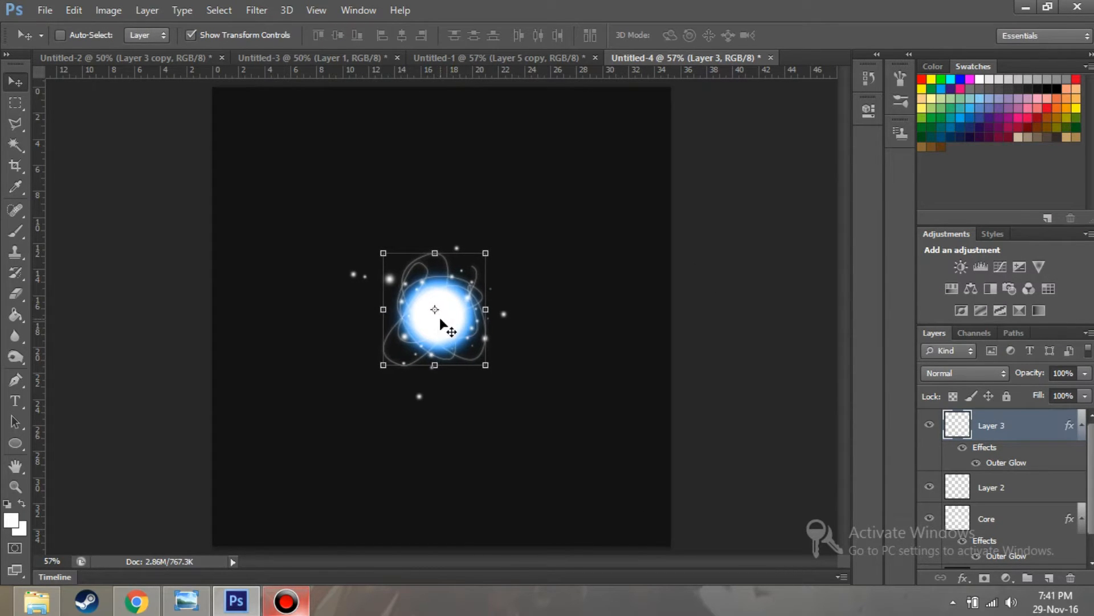
Draw a large looping path with the Pen tool that crosses the core repeatedly and spans most of the canvas, undoing misplaced anchor points.
left_click(17, 101)
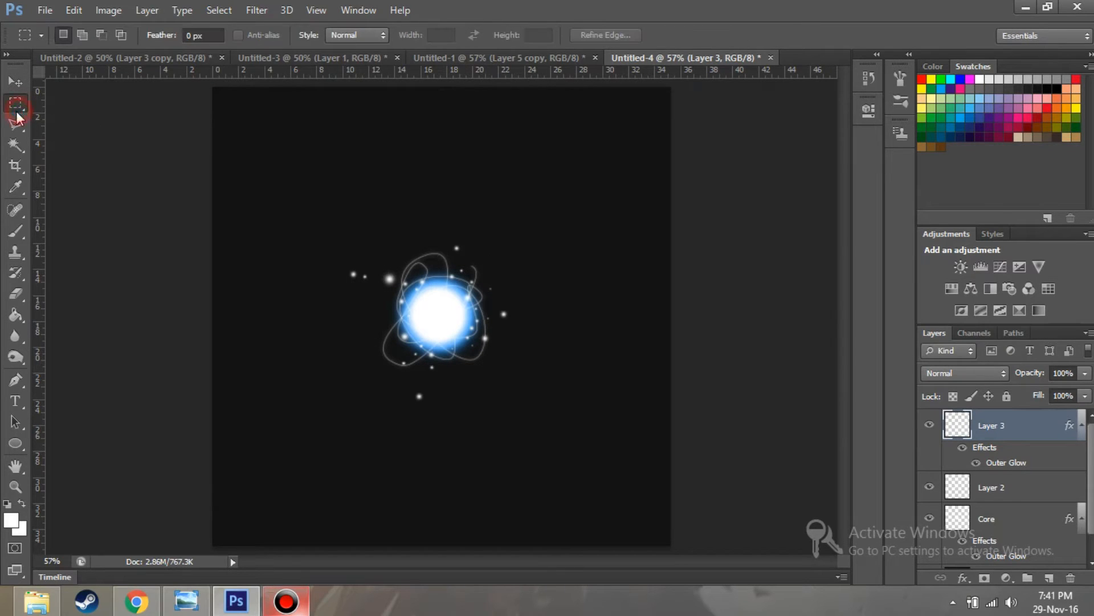
left_click(16, 379)
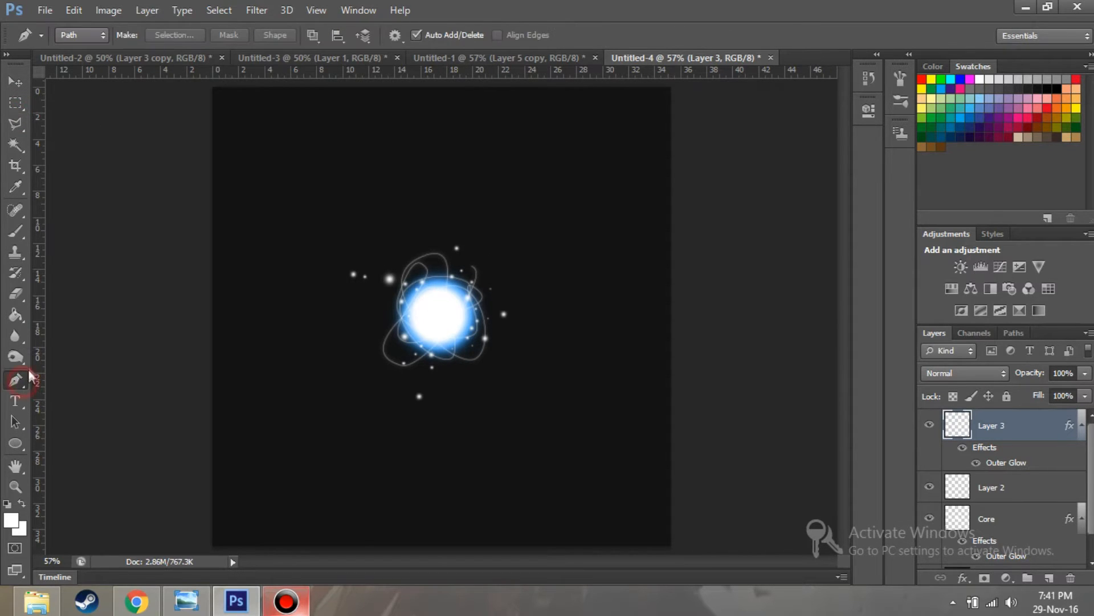
left_click(438, 313)
left_click_drag(386, 133, 252, 166)
key("ctrl+z")
left_click_drag(379, 119, 243, 162)
left_click_drag(529, 444, 627, 414)
left_click_drag(418, 232, 205, 365)
left_click_drag(393, 411, 436, 449)
key("ctrl+z")
left_click_drag(328, 418, 442, 444)
left_click_drag(544, 330, 555, 259)
left_click_drag(405, 154, 474, 70)
left_click_drag(501, 491, 385, 502)
left_click_drag(512, 212, 554, 303)
left_click_drag(420, 300, 276, 232)
left_click_drag(261, 355, 318, 439)
left_click_drag(487, 334, 599, 153)
left_click_drag(582, 204, 704, 293)
left_click_drag(644, 186, 610, 159)
left_click_drag(499, 303, 508, 420)
left_click_drag(453, 428, 386, 389)
left_click_drag(362, 194, 432, 115)
left_click_drag(493, 222, 505, 273)
left_click_drag(319, 329, 361, 422)
left_click_drag(502, 262, 543, 265)
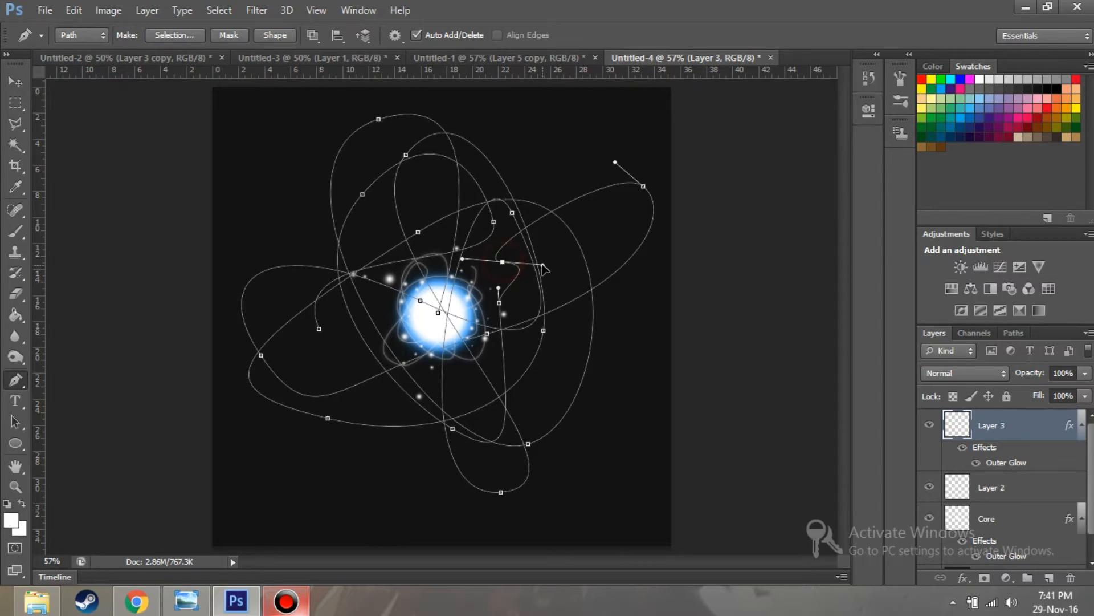
key("ctrl+z")
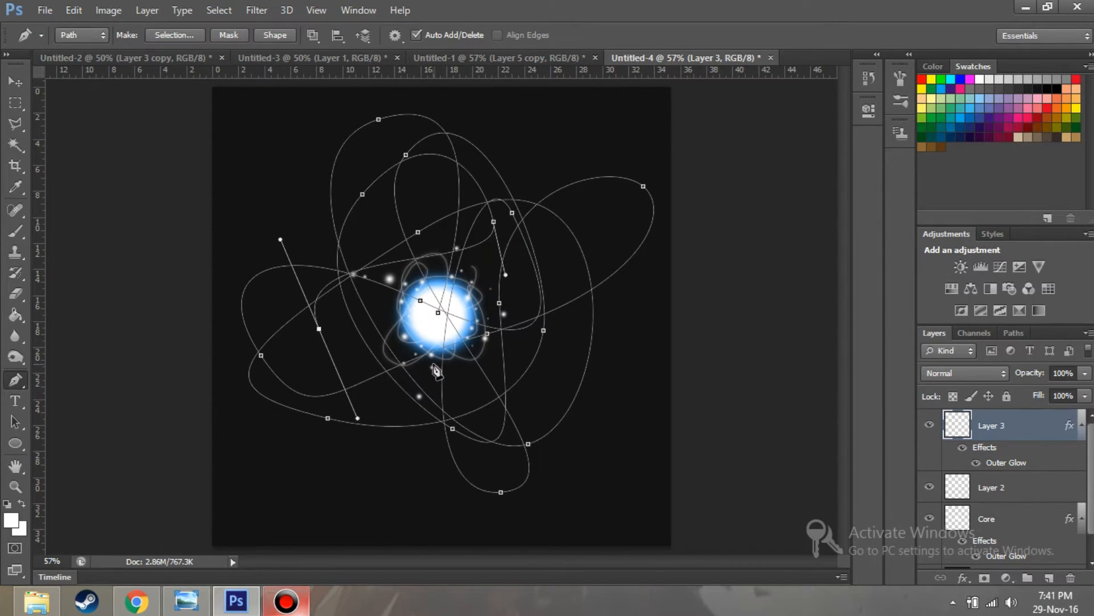
Stroke the large looping path with the Brush on a new layer above Layer 3, without simulated pressure, and delete the path.
left_click(1055, 580)
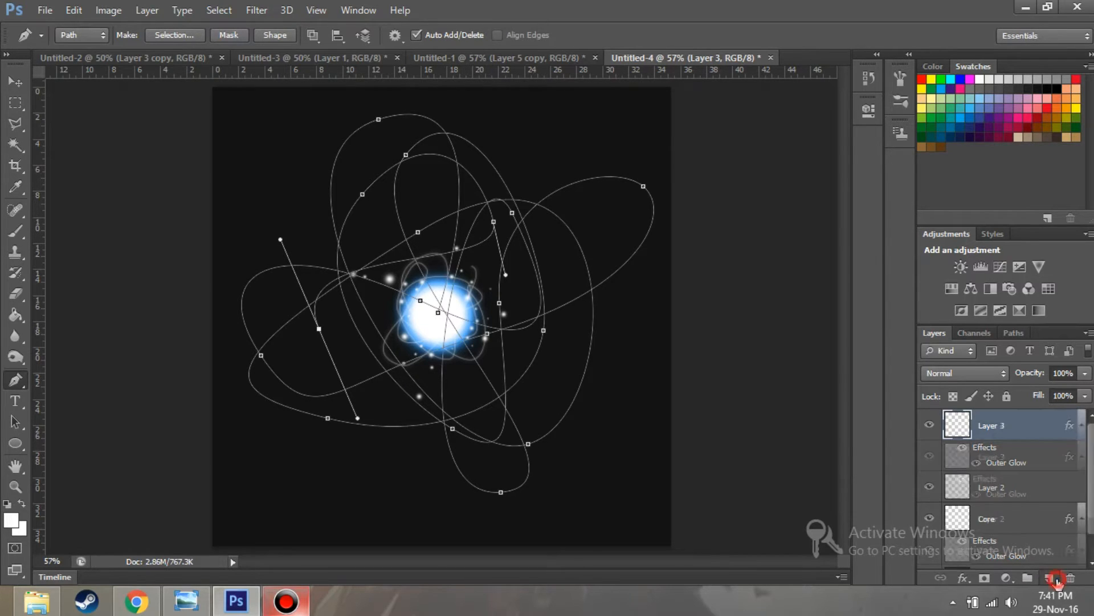
right_click(436, 282)
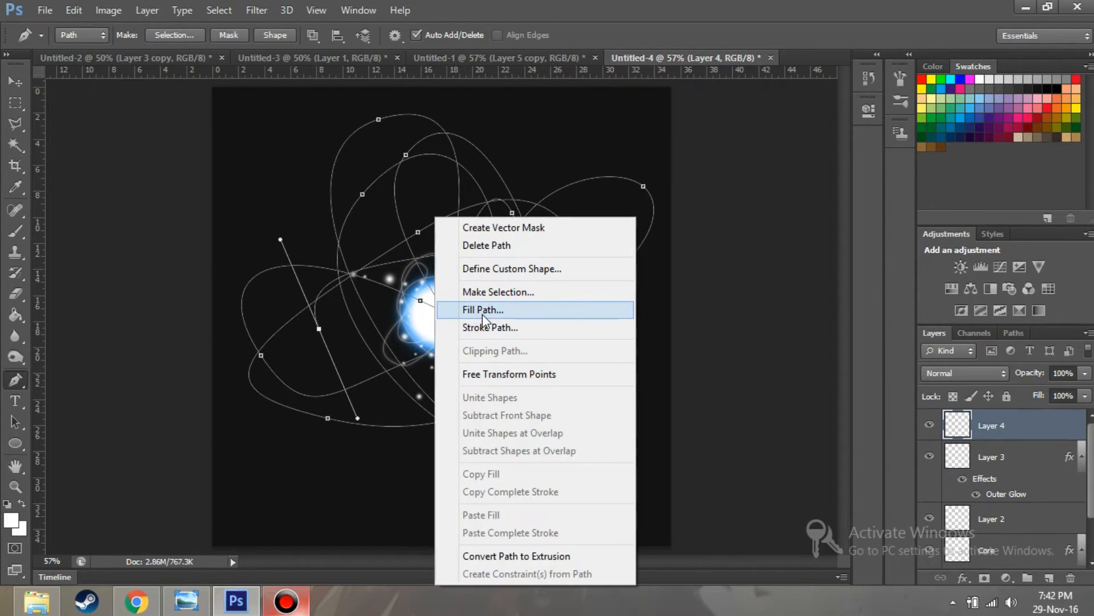
left_click(507, 320)
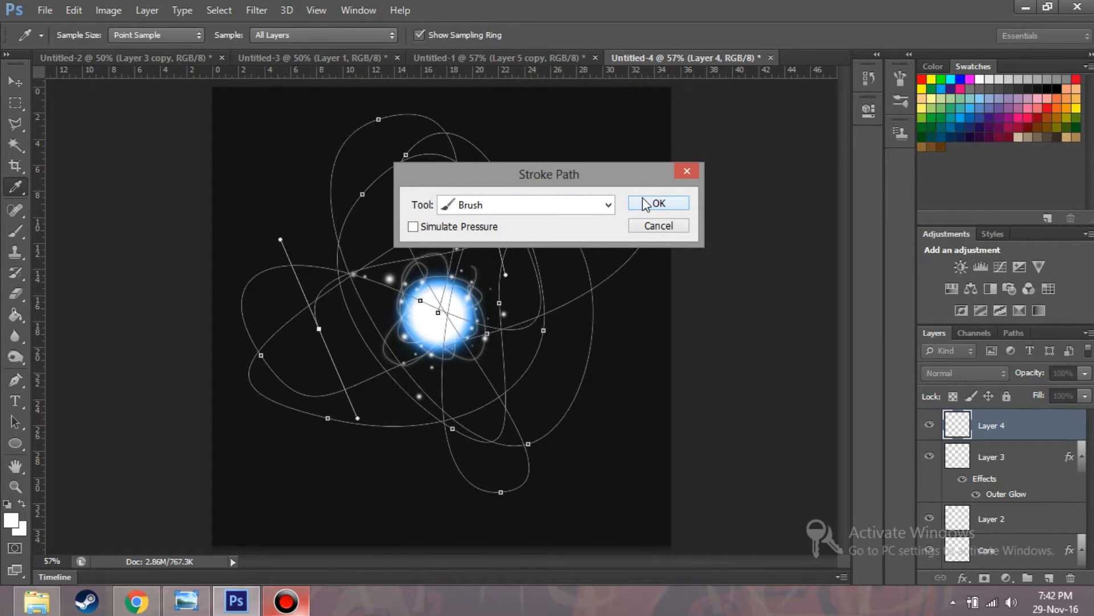
left_click(646, 204)
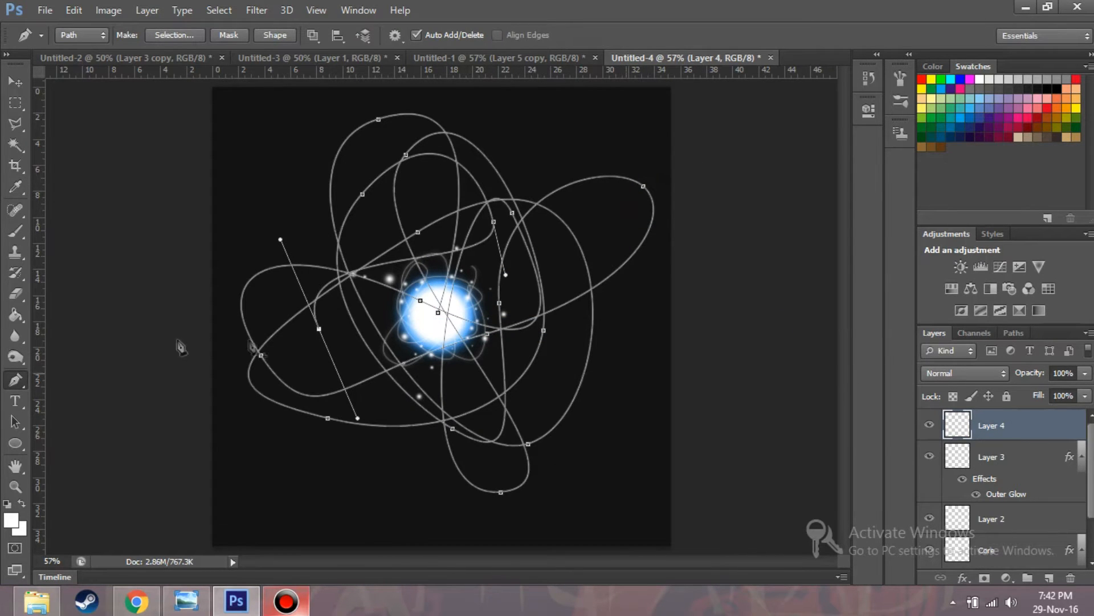
right_click(401, 302)
left_click(447, 245)
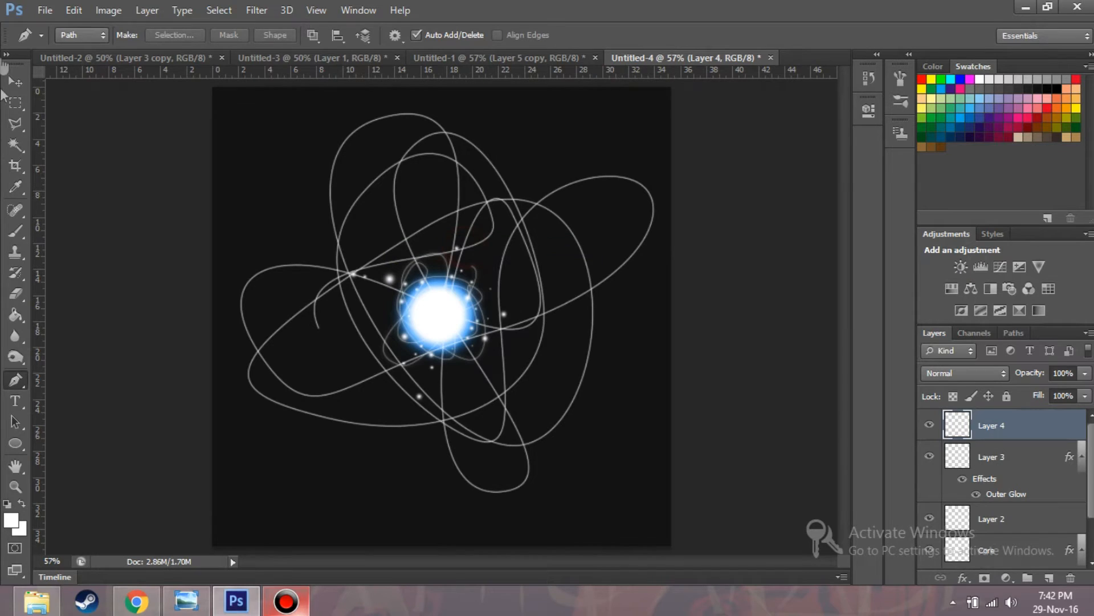
Scale the large looping lines on Layer 4 to about 60% and centre them over the core.
left_click(16, 81)
left_click_drag(488, 337, 490, 352)
left_click_drag(646, 497, 561, 422)
left_click_drag(496, 376, 496, 381)
left_click(808, 35)
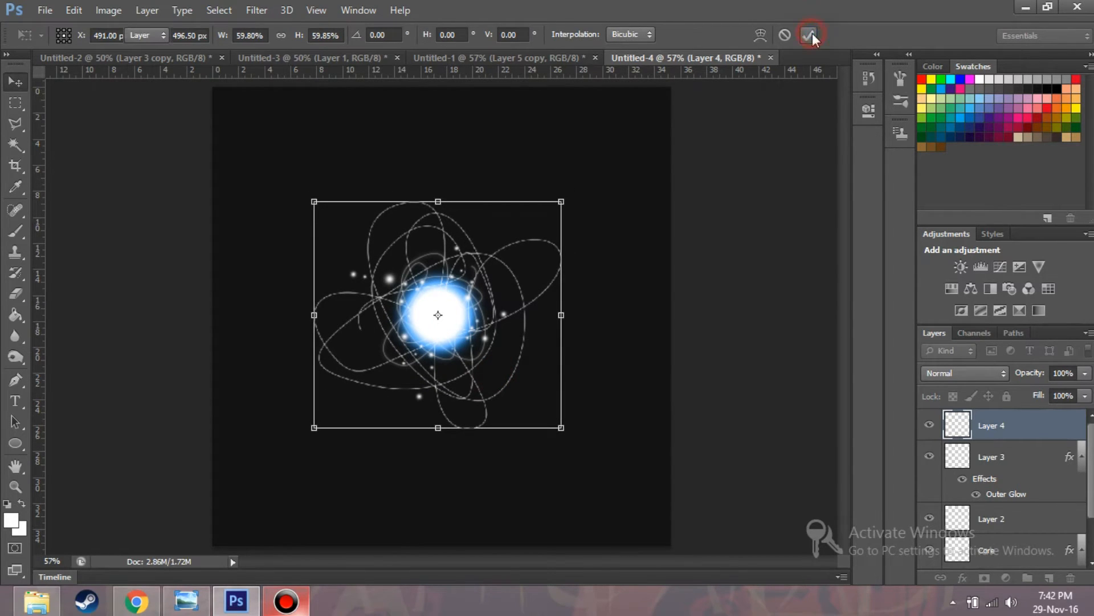
Add an Outer Glow with 54% opacity to the large looping lines on Layer 4.
right_click(992, 427)
left_click(617, 144)
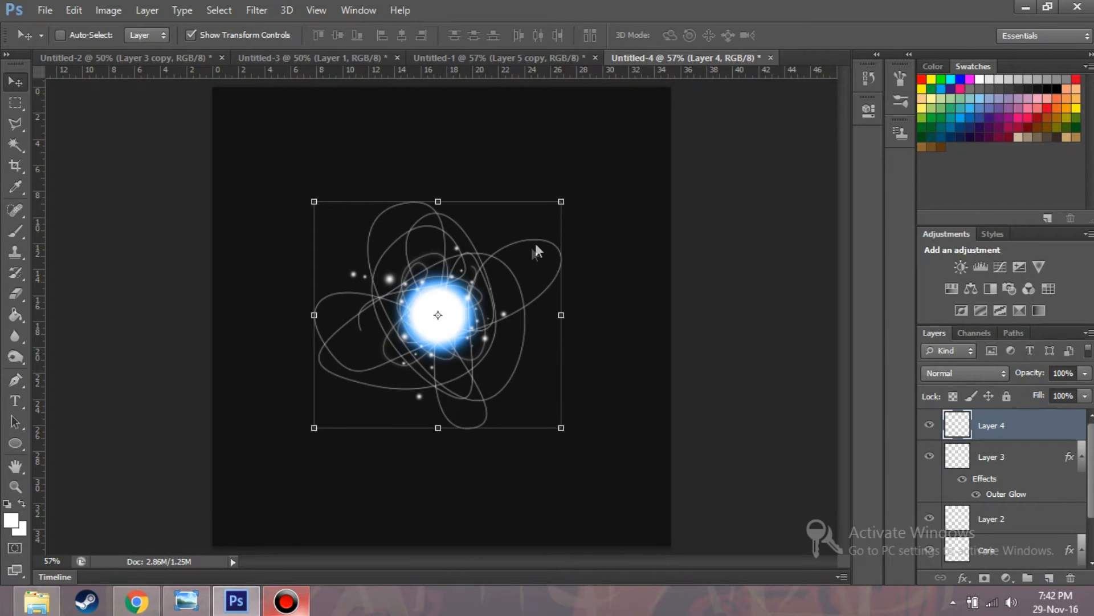
left_click(630, 371)
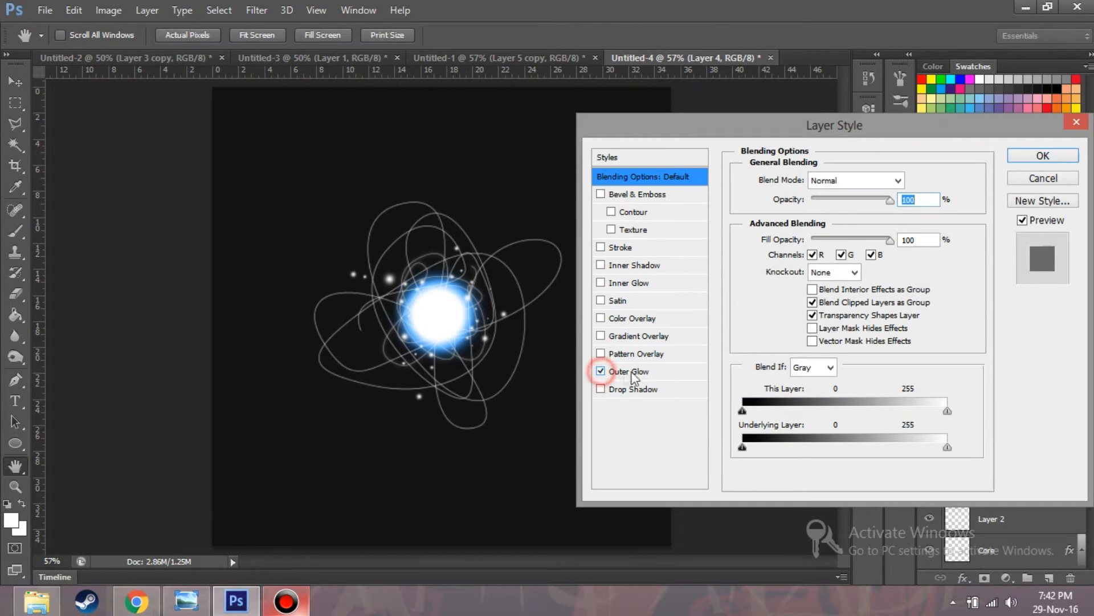
left_click_drag(859, 199, 841, 199)
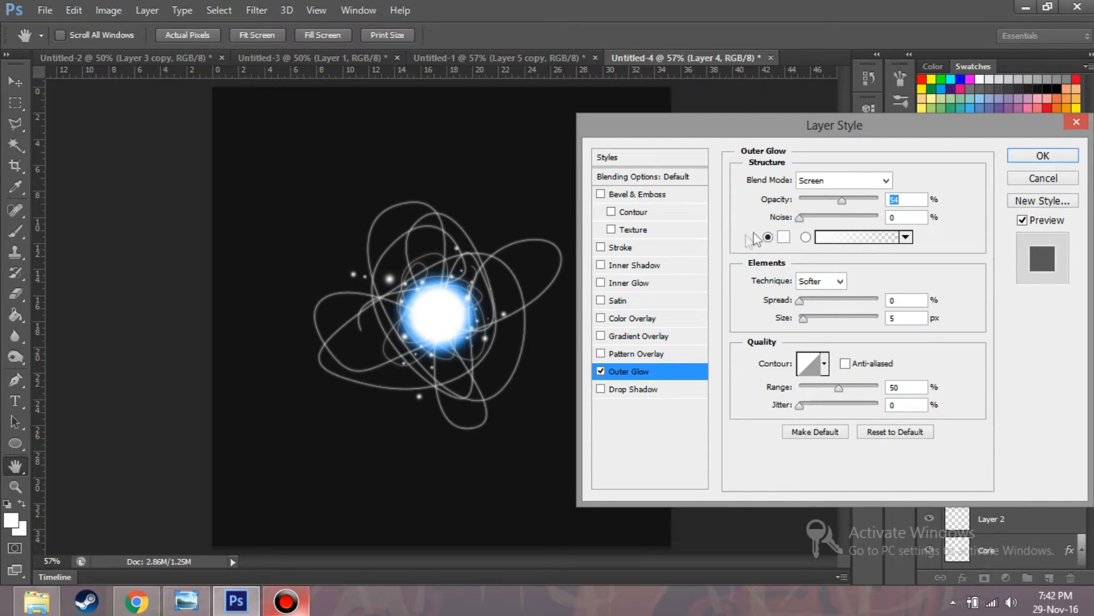
left_click(1036, 154)
key("v")
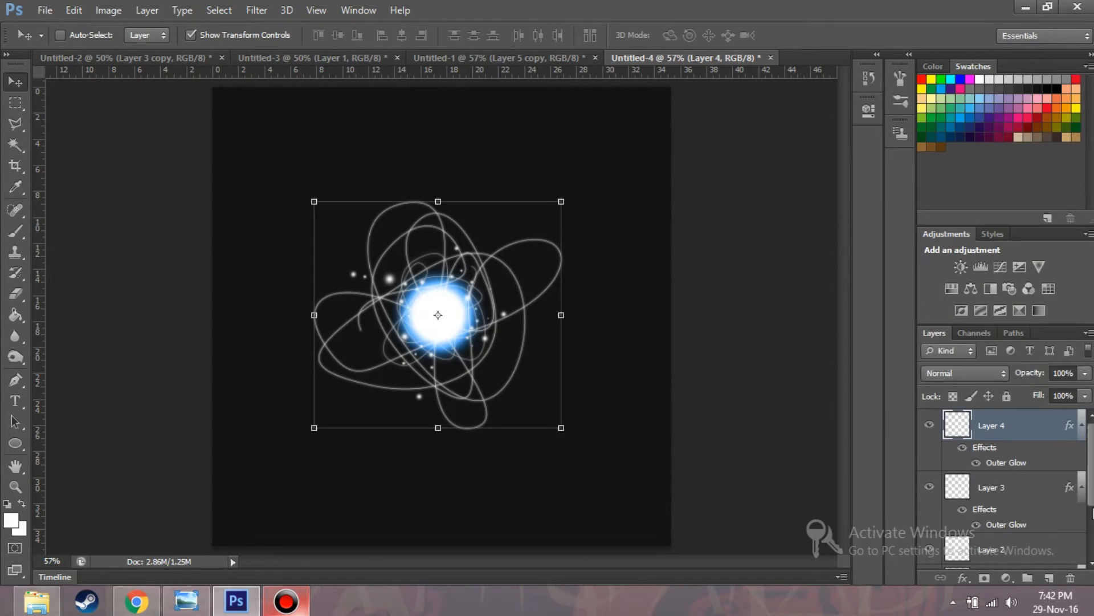
Rasterize the layer style of the Core layer.
scroll(1003, 490, "down", 3)
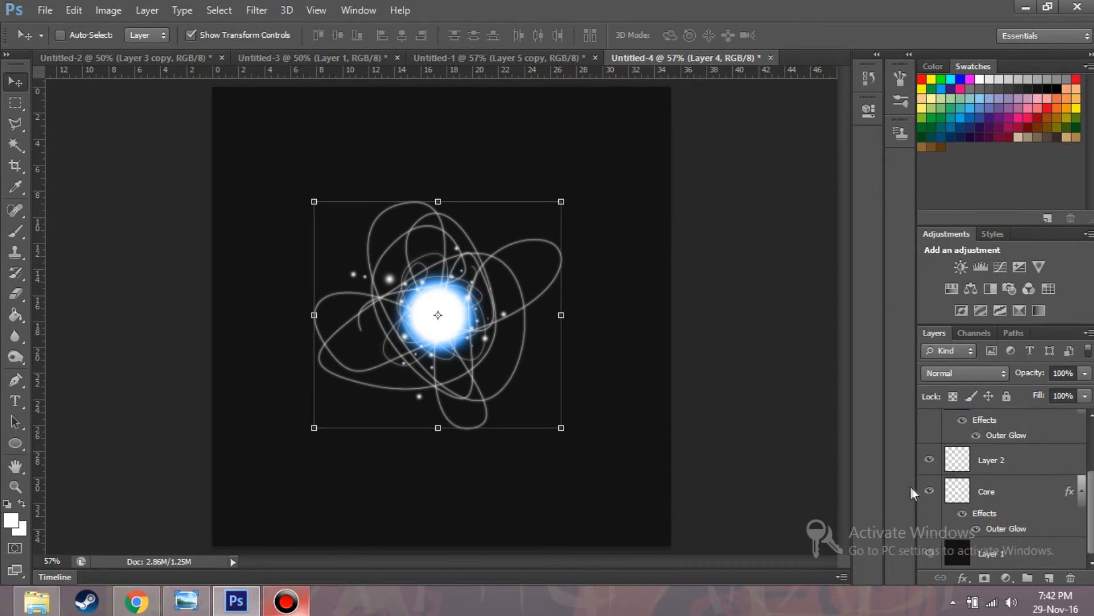
left_click(1015, 493)
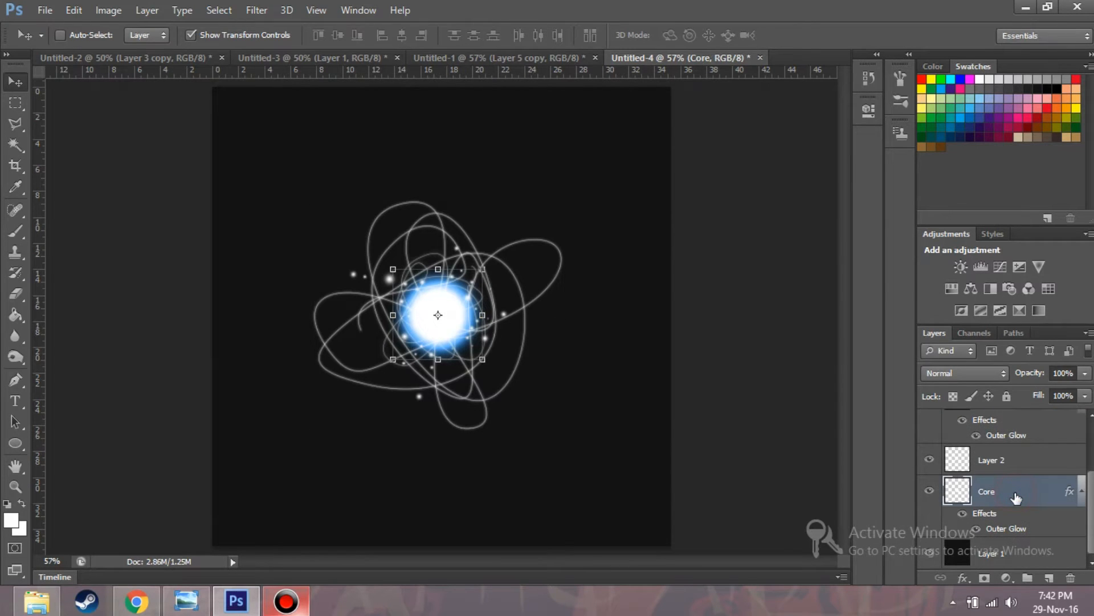
right_click(984, 497)
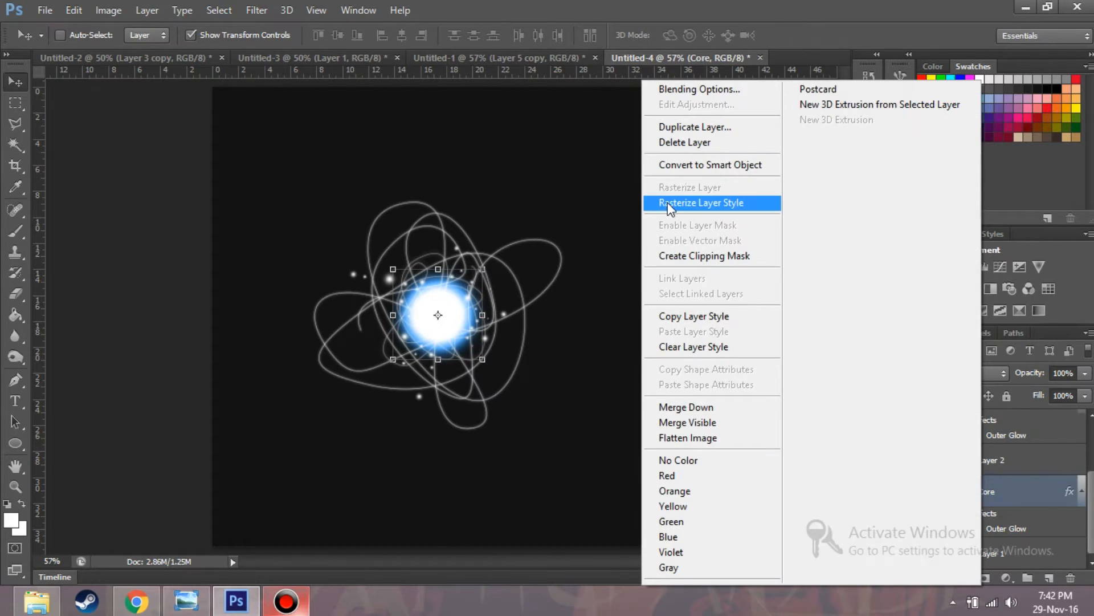
left_click(669, 204)
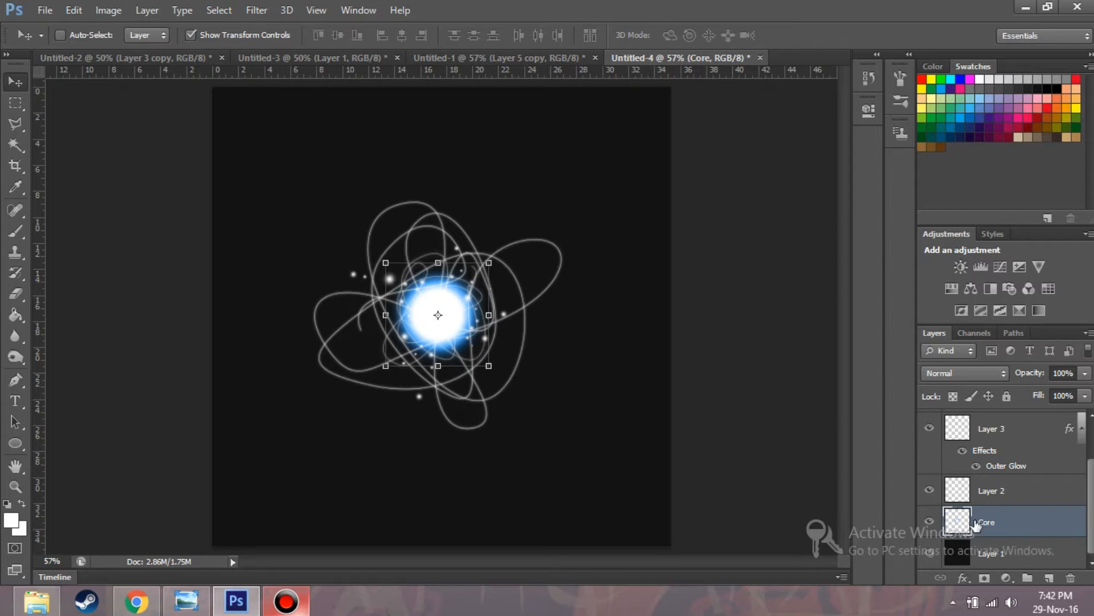
Add a new Outer Glow to the rasterized Core layer and raise its size to 250 px.
right_click(1009, 524)
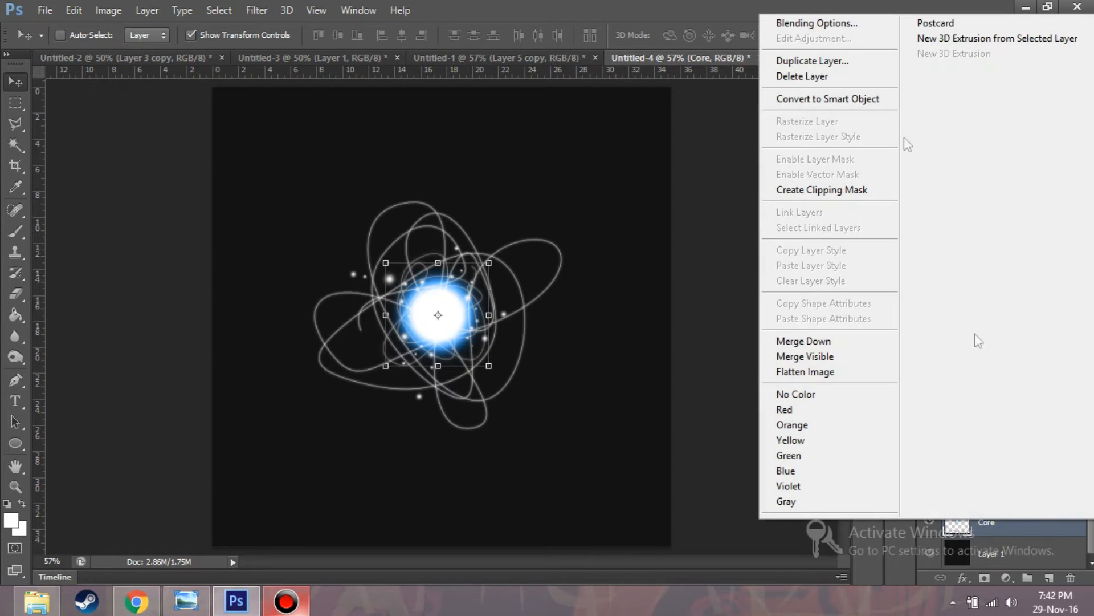
left_click(811, 26)
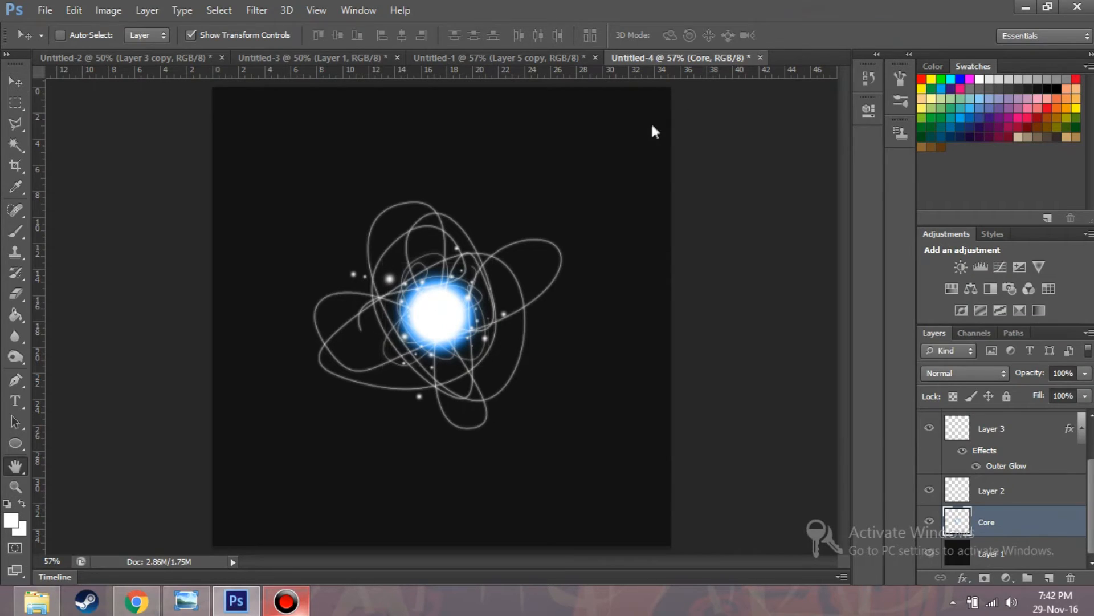
left_click(603, 370)
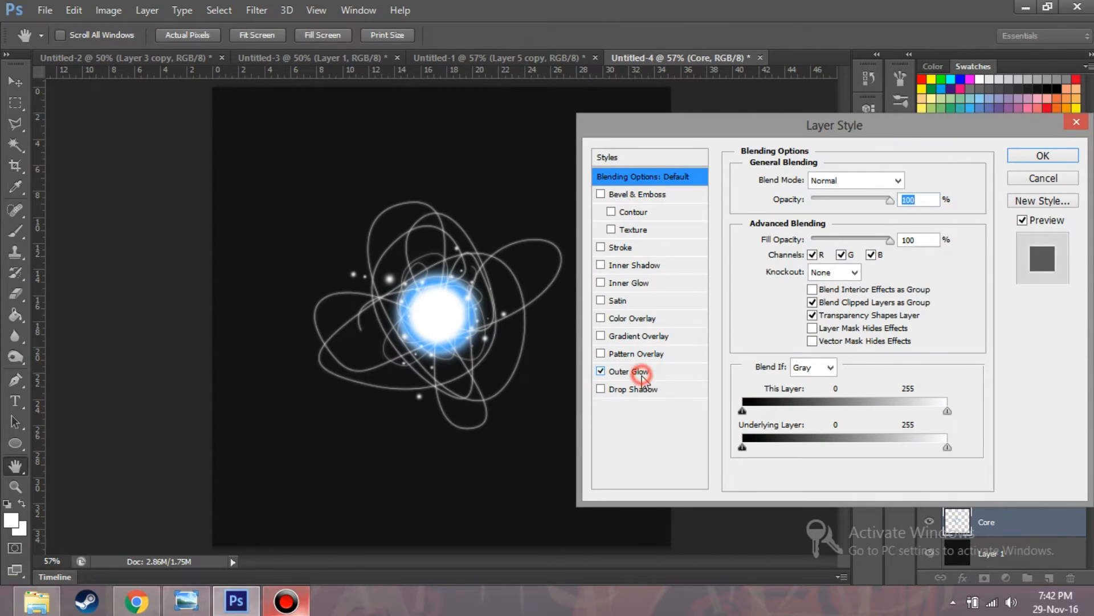
left_click(636, 371)
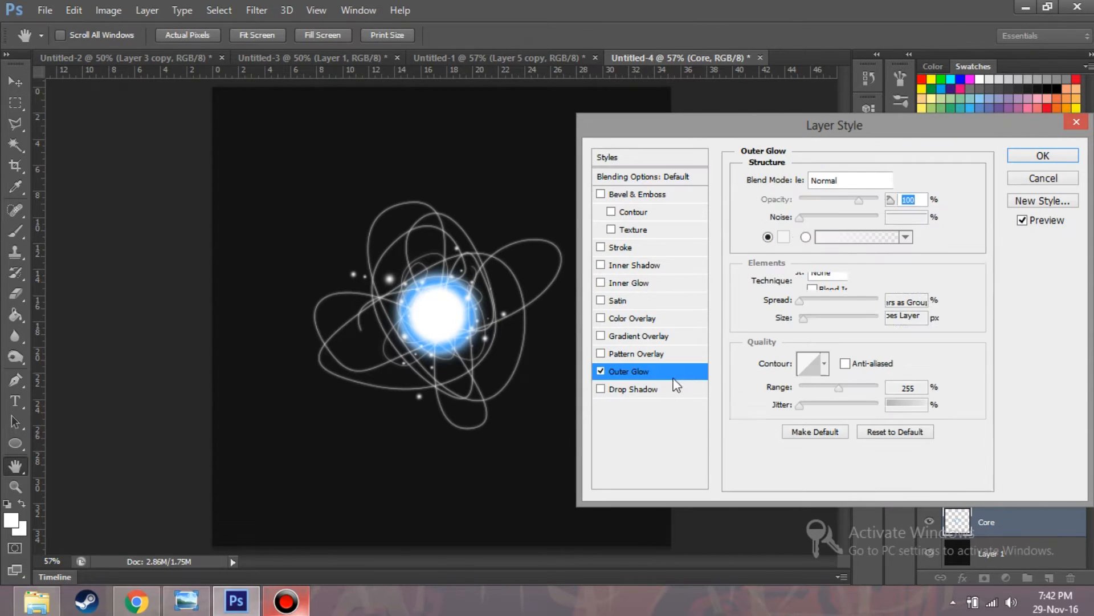
left_click_drag(800, 319, 881, 318)
Change the Core layer's Outer Glow colour to a bright, fully saturated blue.
left_click(784, 236)
left_click(865, 273)
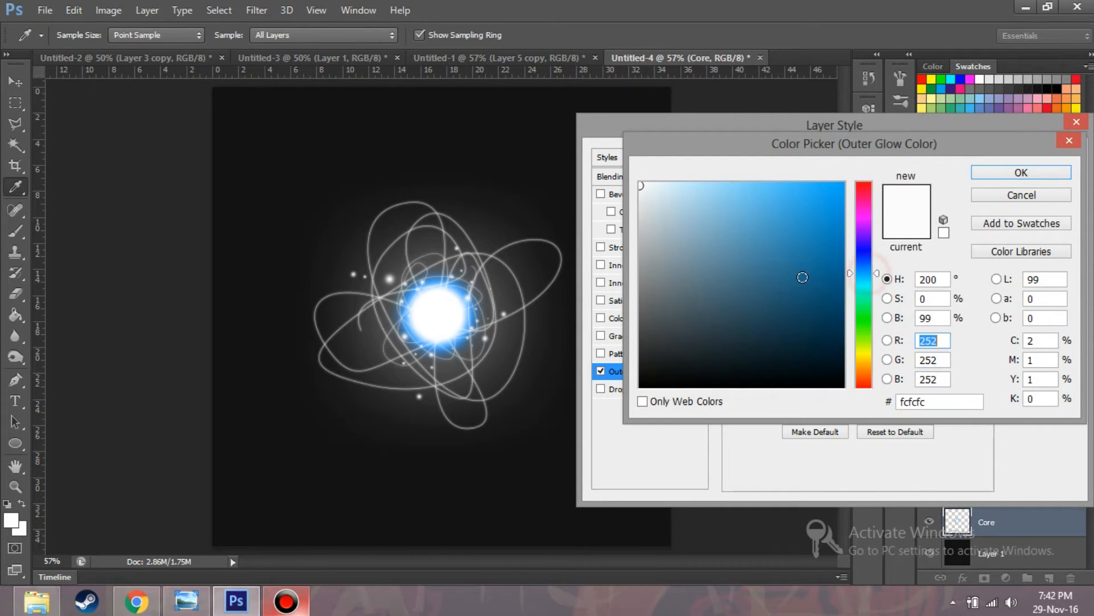
left_click(803, 277)
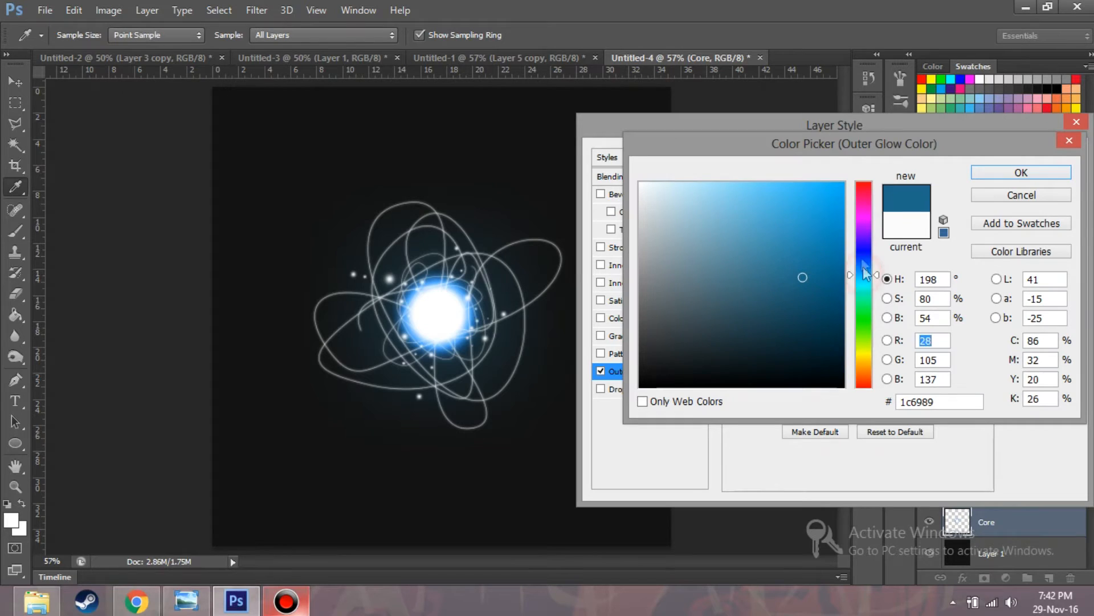
left_click(844, 183)
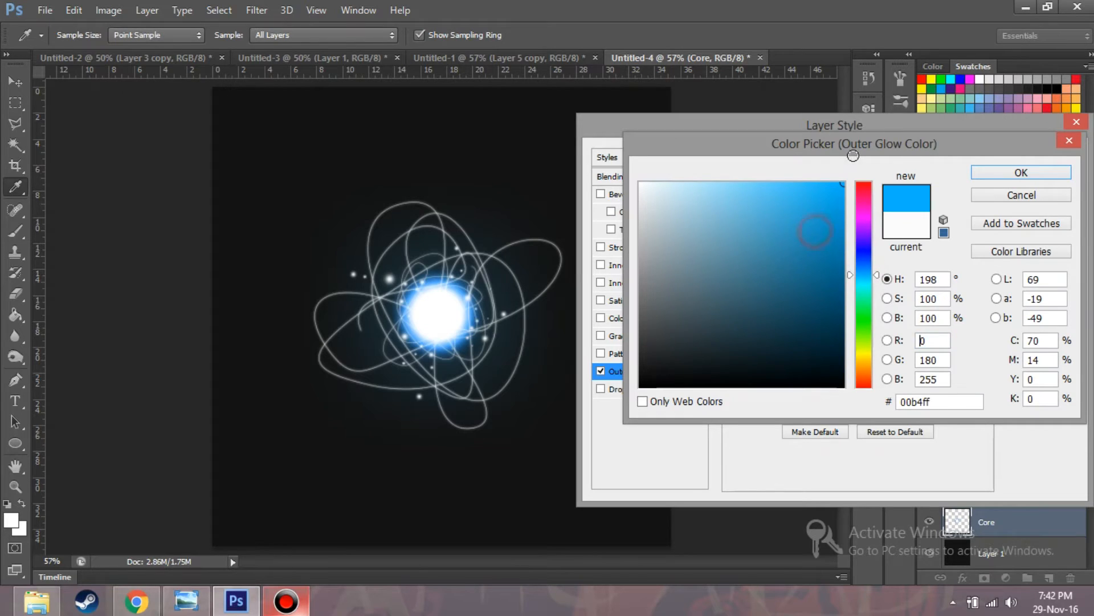
left_click(866, 268)
left_click(1026, 174)
Set the Core layer's Outer Glow to 100% opacity, 30% range, 229 px size and 0% spread.
left_click_drag(863, 201, 894, 195)
left_click_drag(837, 387, 822, 392)
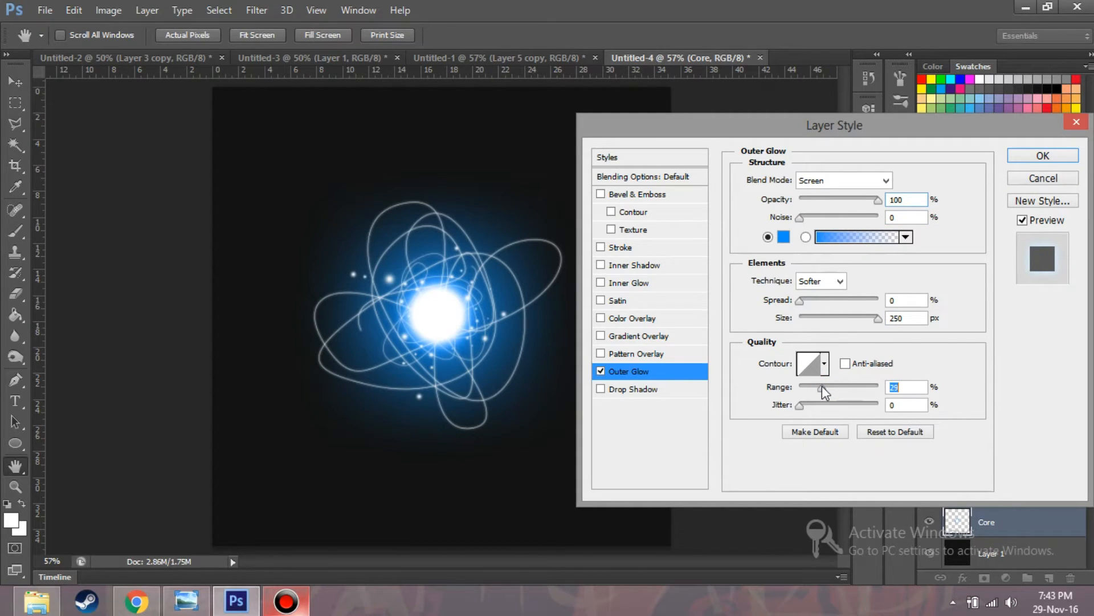
left_click_drag(819, 385, 822, 388)
mouse_move(877, 318)
left_mouse_down()
mouse_move(857, 323)
mouse_move(881, 323)
left_mouse_up()
left_click(863, 317)
left_click_drag(865, 322, 896, 320)
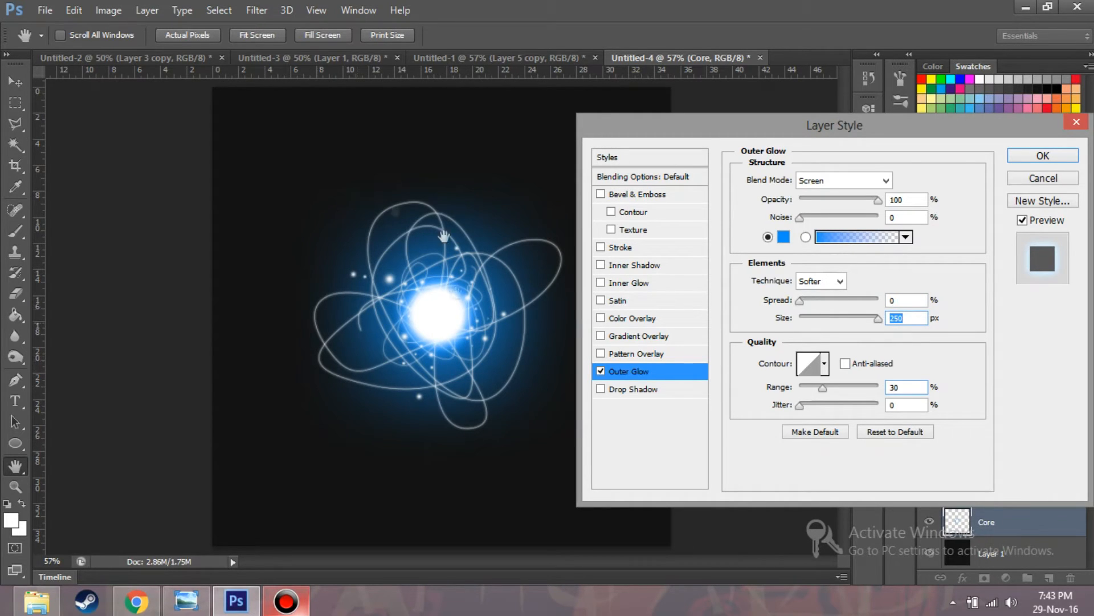
left_click_drag(878, 318, 872, 318)
mouse_move(800, 300)
left_mouse_down()
mouse_move(810, 308)
mouse_move(799, 303)
left_mouse_up()
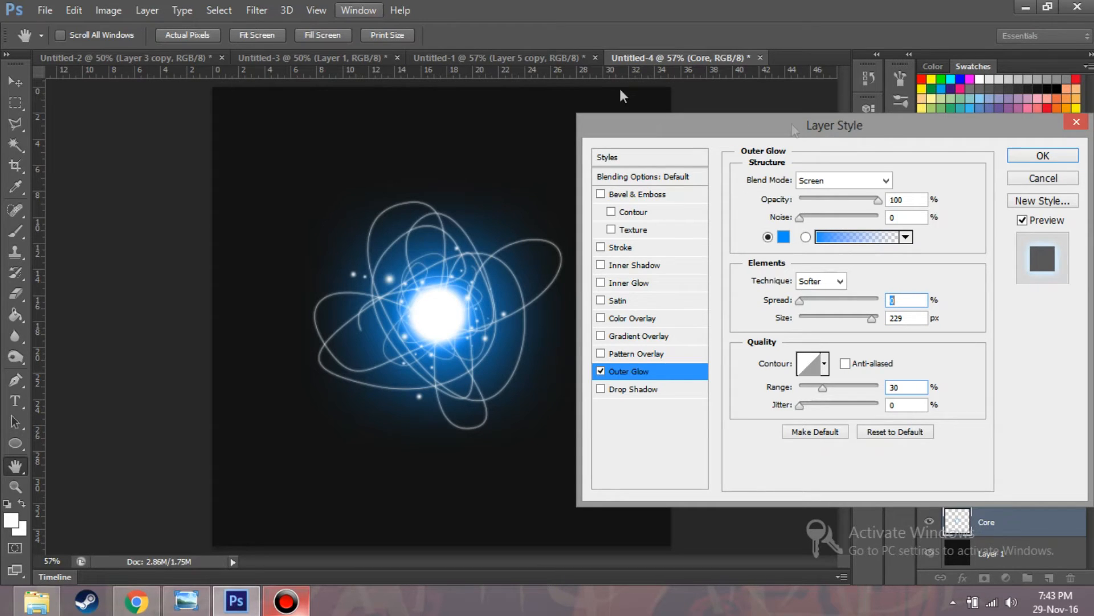
Apply the Core layer's Outer Glow settings and scale Layer 4's looping trails down to about 80% around the core.
left_click(1032, 157)
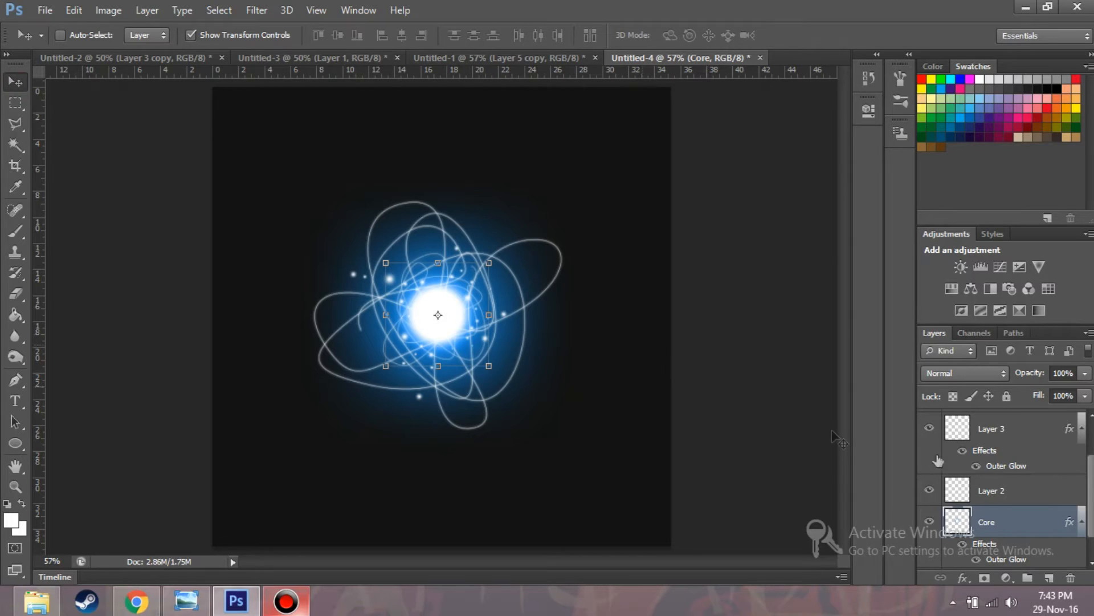
scroll(1021, 459, "up", 2)
left_click(1020, 442)
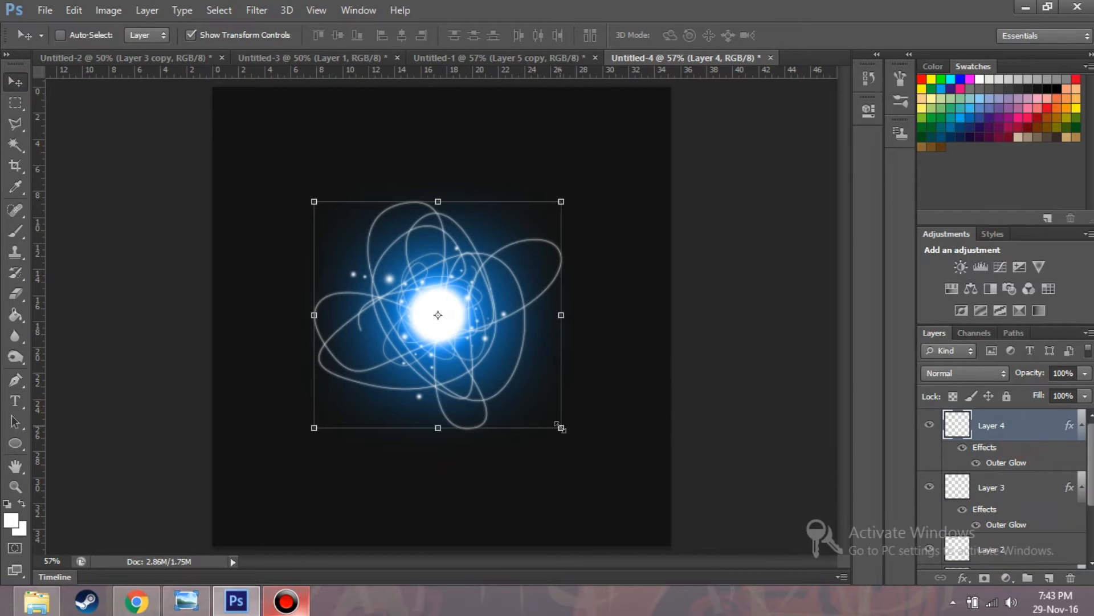
left_click_drag(562, 427, 538, 403)
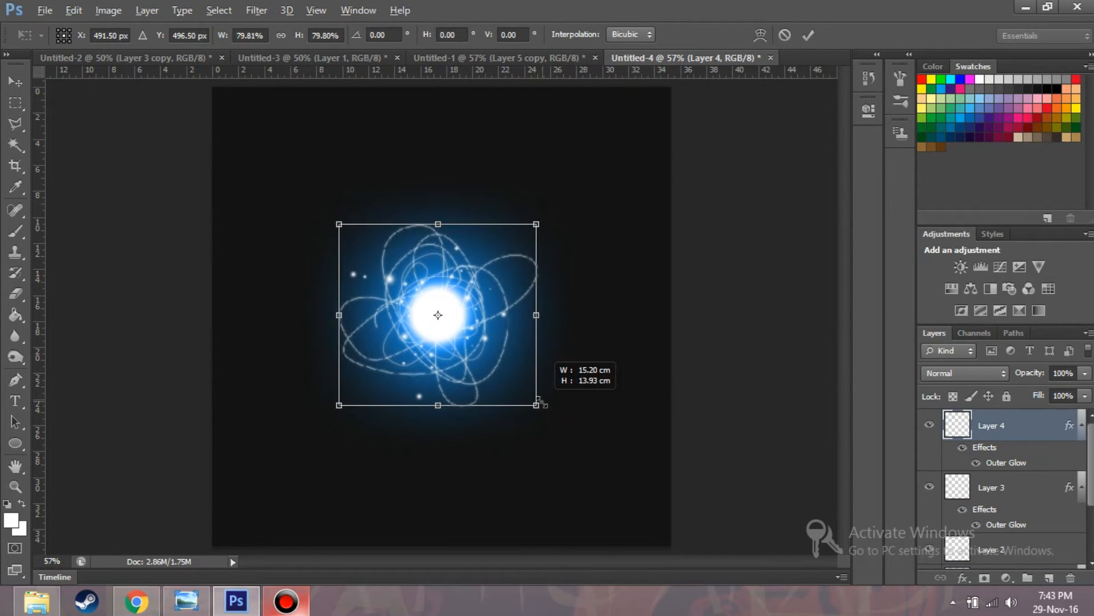
left_click(808, 35)
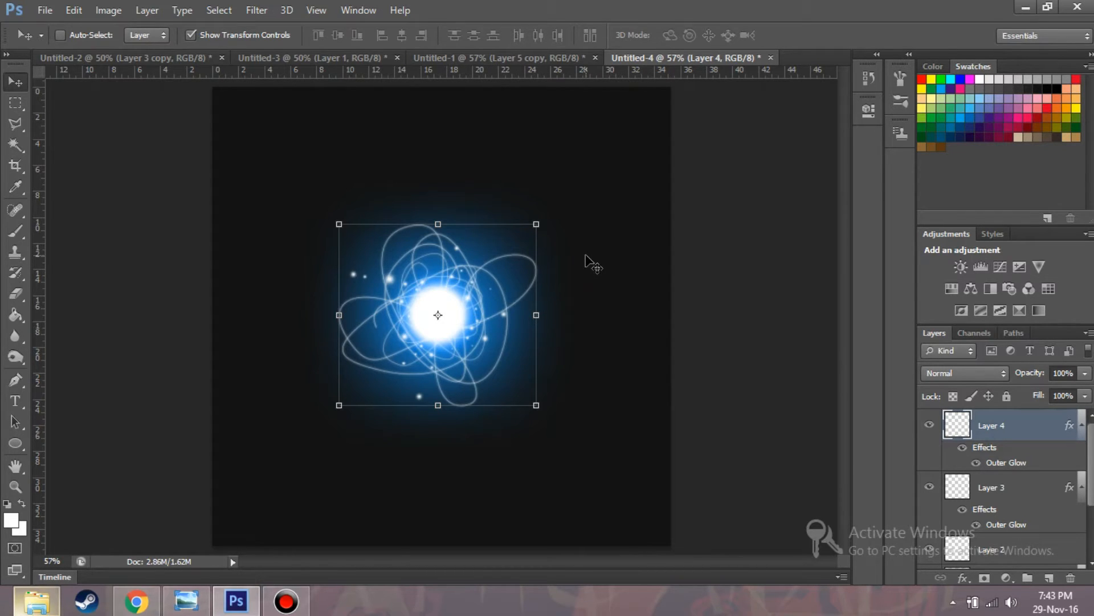
Duplicate Layer 4, then rotate the copy by about -64° and shrink it around the core.
key("ctrl+t")
left_click_drag(562, 323, 502, 204)
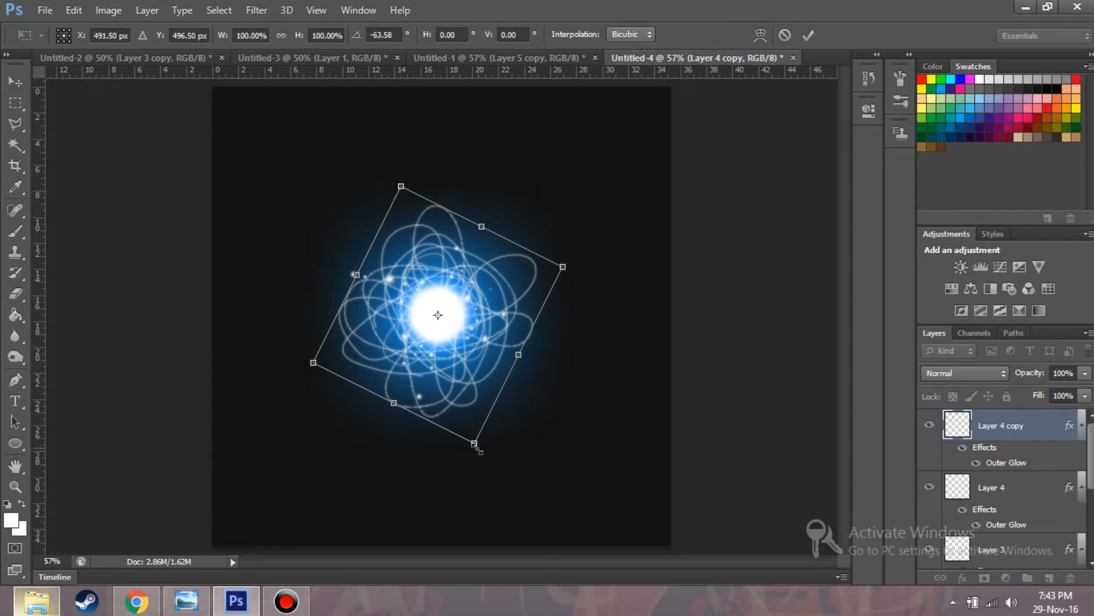
left_click_drag(473, 444, 465, 420)
left_click(808, 36)
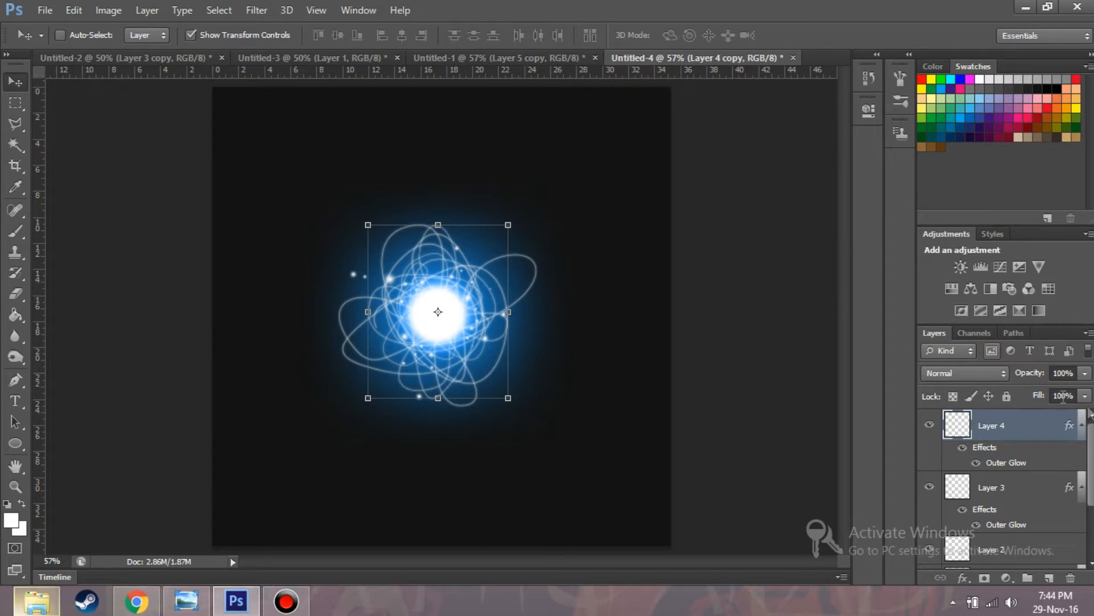
Lower the opacity of Layer 4 copy to 46%.
left_click(1085, 373)
left_click_drag(1081, 397, 1041, 387)
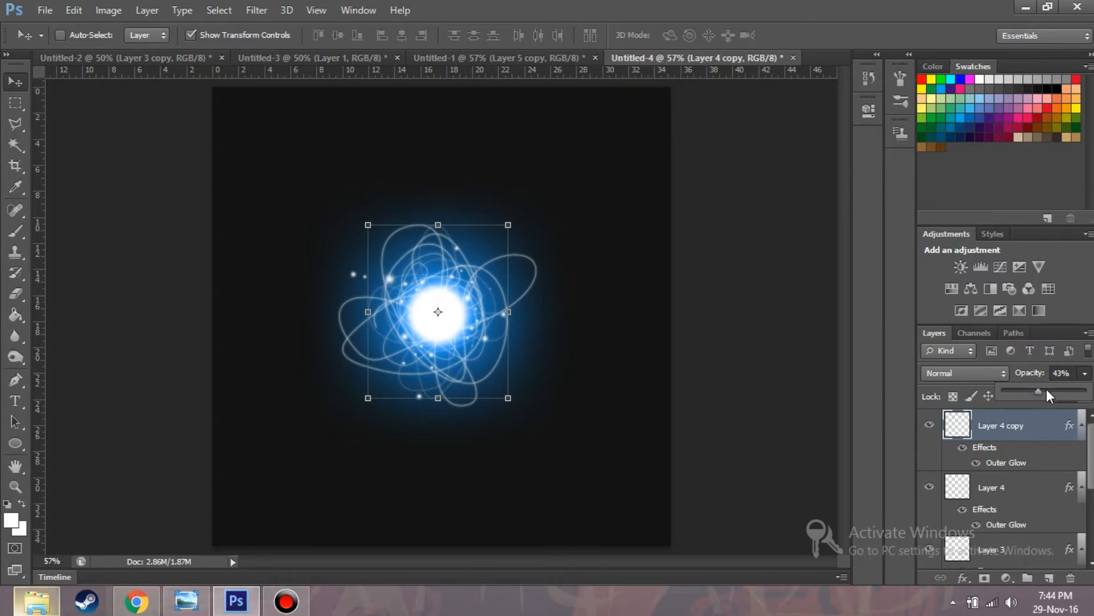
left_click(16, 102)
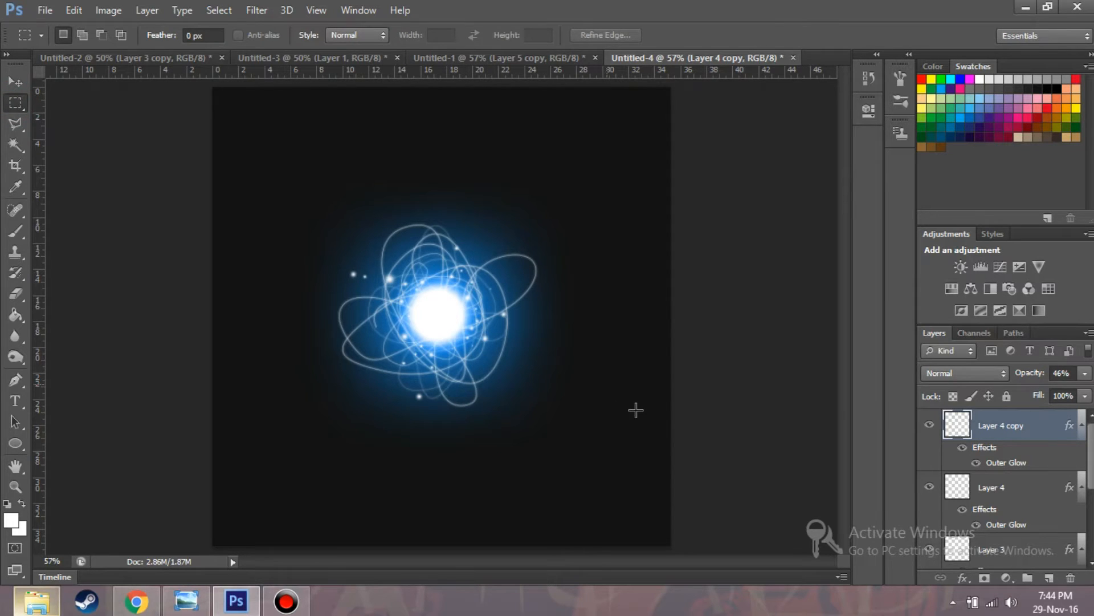
Create a new layer and start a curved Pen path at the core, sweeping wide loops around the orb to a point below it.
left_click(16, 379)
left_click(1050, 578)
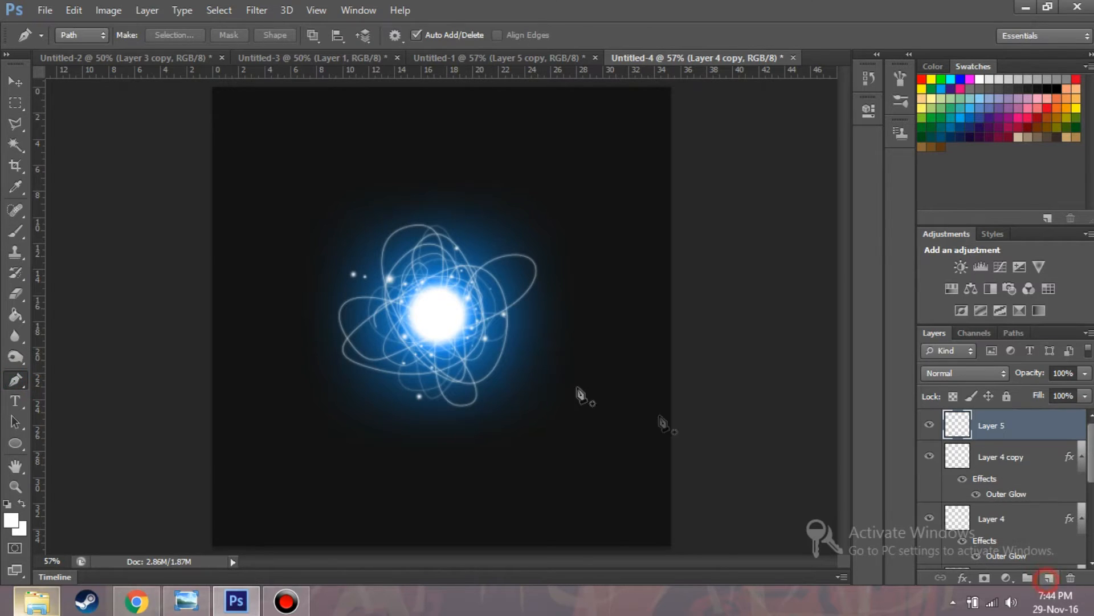
left_click(441, 317)
left_click_drag(371, 143, 214, 205)
key("ctrl+z")
left_click_drag(352, 146, 261, 193)
left_click_drag(521, 453, 609, 434)
left_click_drag(604, 168, 656, 166)
key("ctrl+z")
left_click_drag(532, 225, 473, 241)
left_click_drag(326, 315, 390, 469)
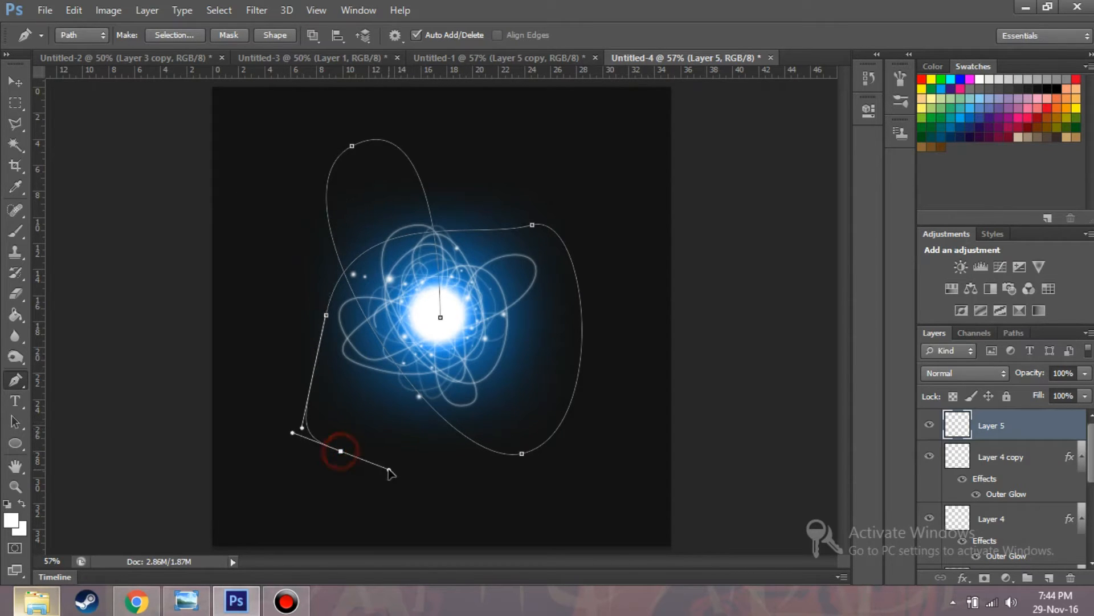
key("ctrl+z")
left_click_drag(412, 408, 428, 417)
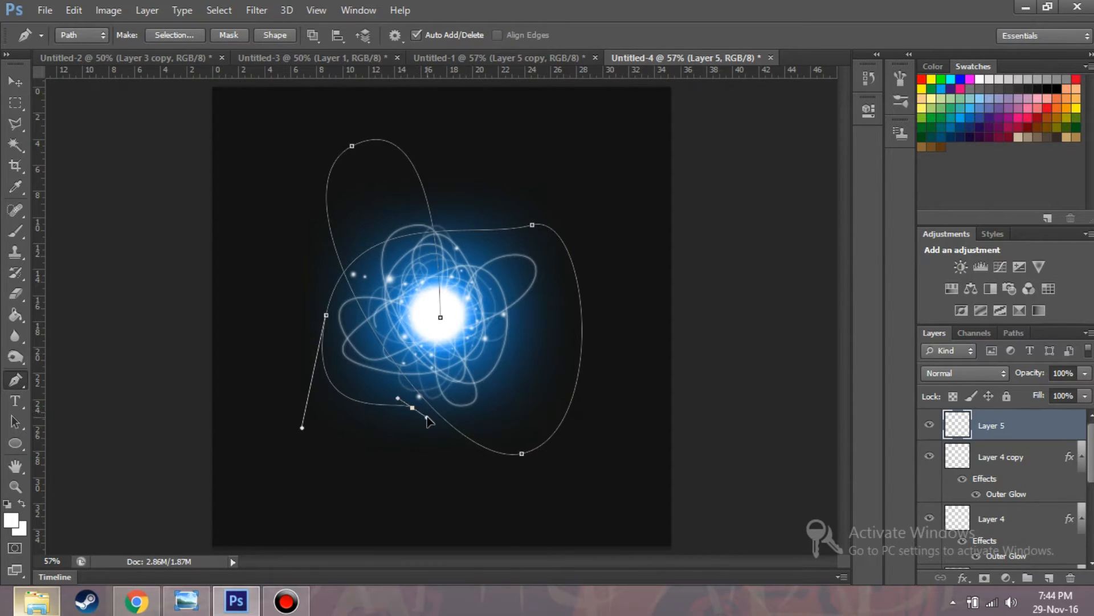
Extend the Pen path with more overlapping curved loops on all sides of the orb, ending above the core.
left_click_drag(534, 185, 429, 182)
left_click_drag(322, 432, 355, 478)
left_click(526, 302)
left_click_drag(322, 177, 224, 205)
left_click_drag(534, 431, 616, 412)
left_click_drag(302, 310, 264, 381)
left_click_drag(459, 381, 534, 350)
left_click_drag(459, 184, 485, 162)
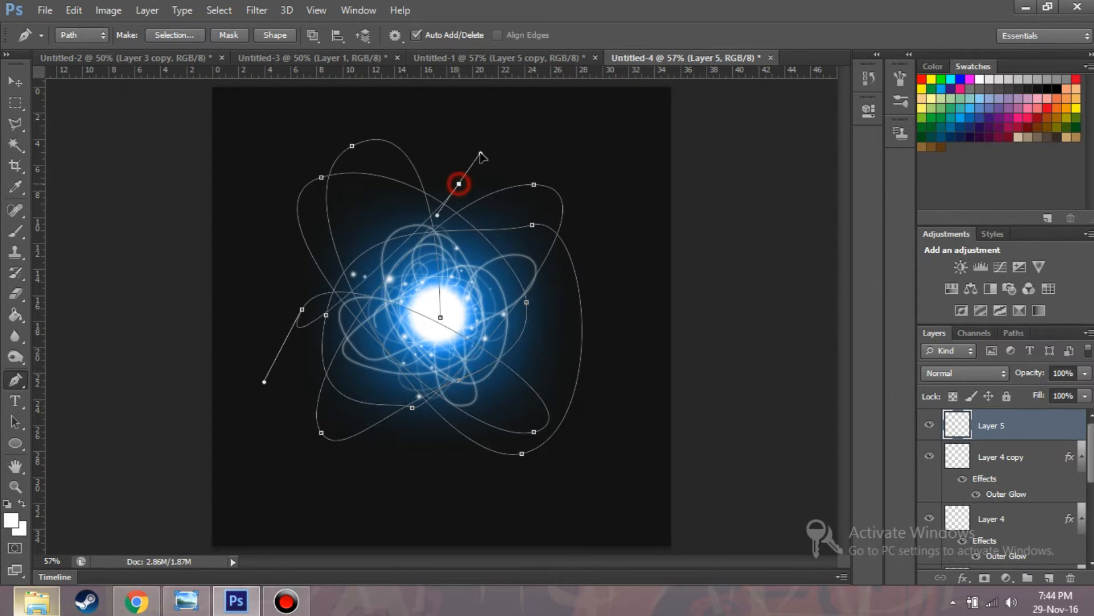
left_click_drag(552, 261, 582, 233)
left_click_drag(607, 300, 561, 327)
left_click_drag(394, 225, 351, 235)
left_click_drag(291, 340, 292, 357)
left_click_drag(394, 435, 445, 425)
left_click_drag(447, 174, 478, 201)
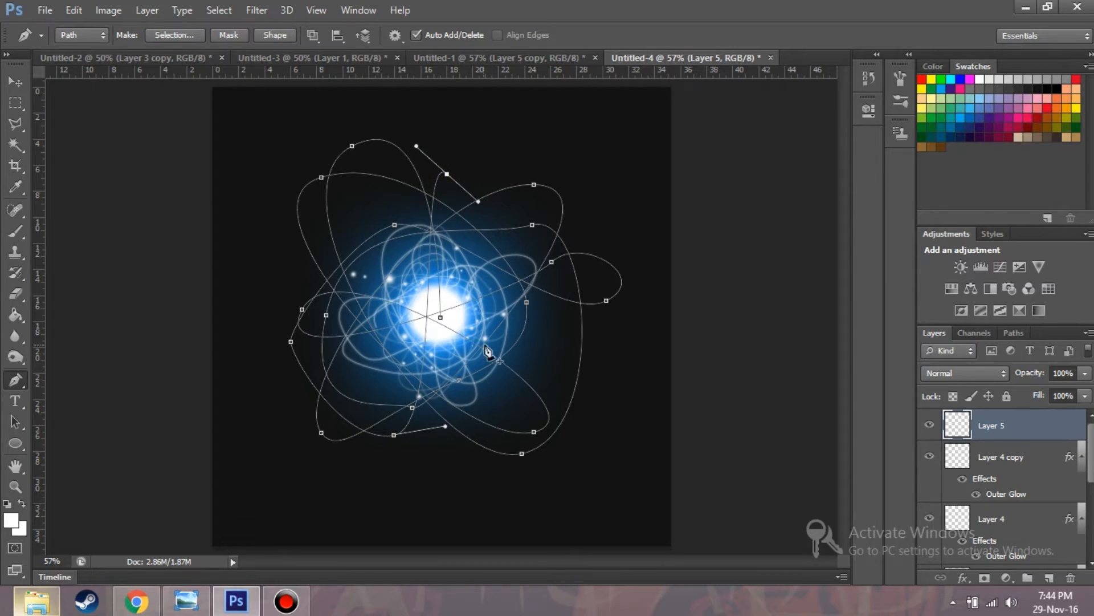
Adjust the Brush tool's size and try it with a short stroke on the canvas, undoing that stroke.
left_click(12, 234)
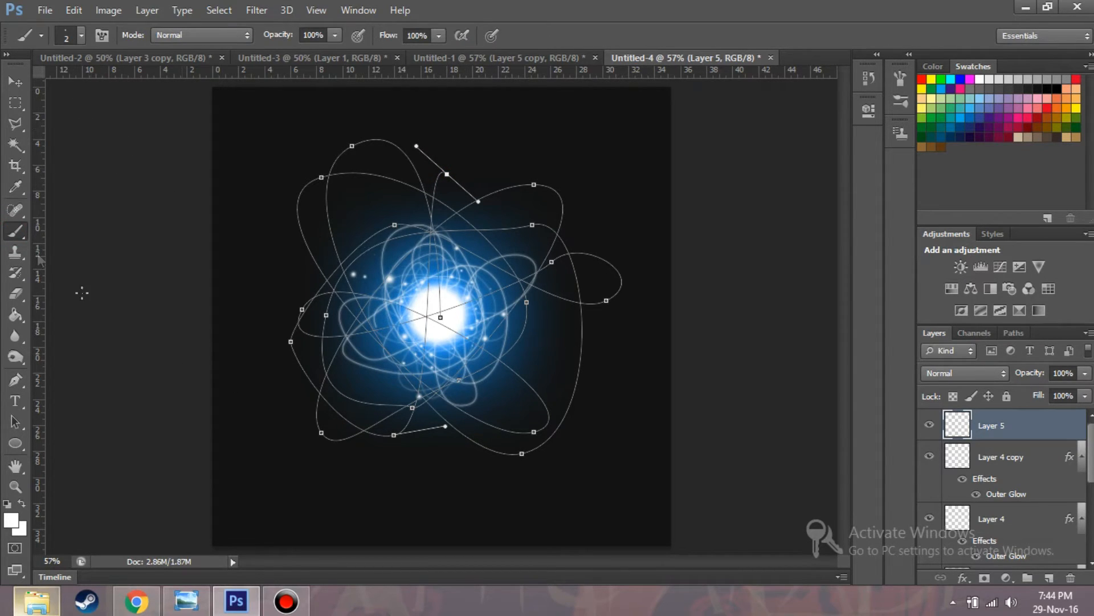
left_click(15, 379)
left_click(15, 231)
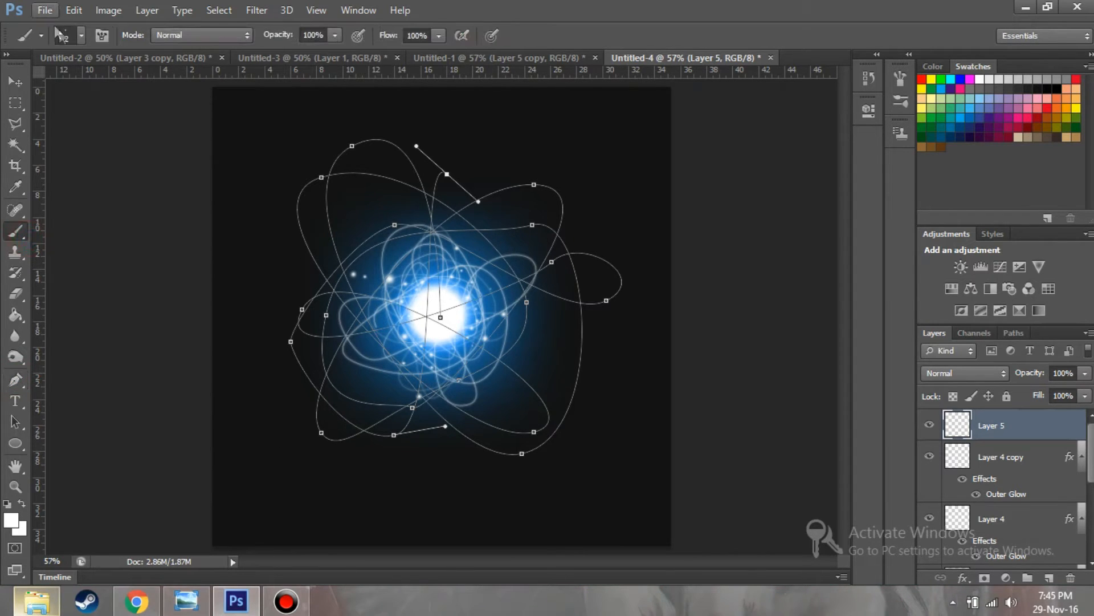
left_click(82, 36)
left_click_drag(31, 86, 25, 91)
left_click_drag(320, 138, 337, 140)
key("ctrl+z")
left_click(16, 381)
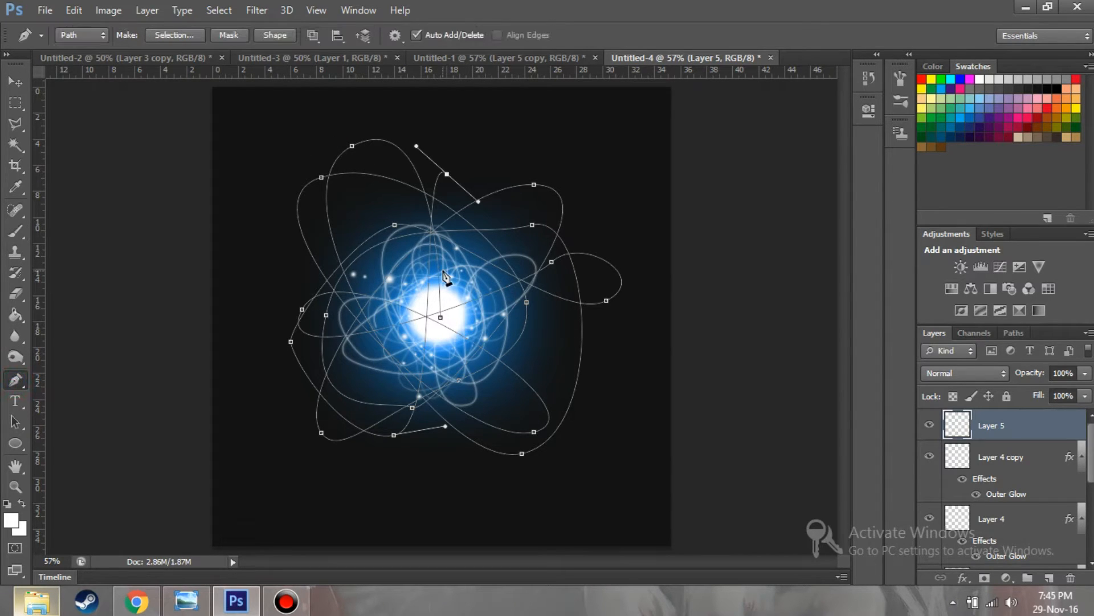
Toggle the visibility of Layer 5 and Layer 4 copy to check what each layer contains.
right_click(433, 286)
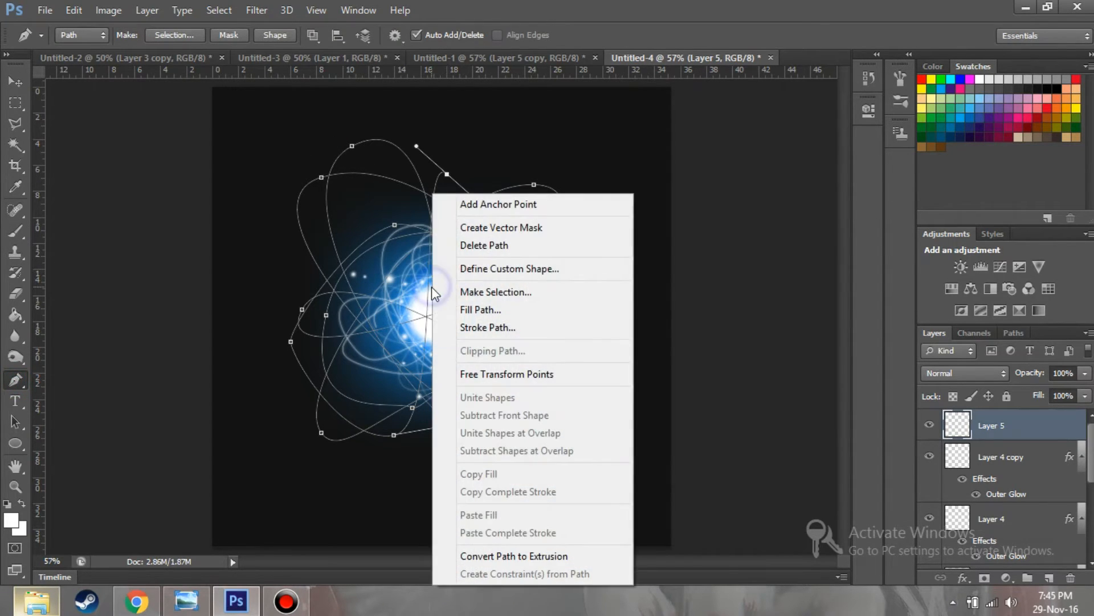
left_click(1052, 581)
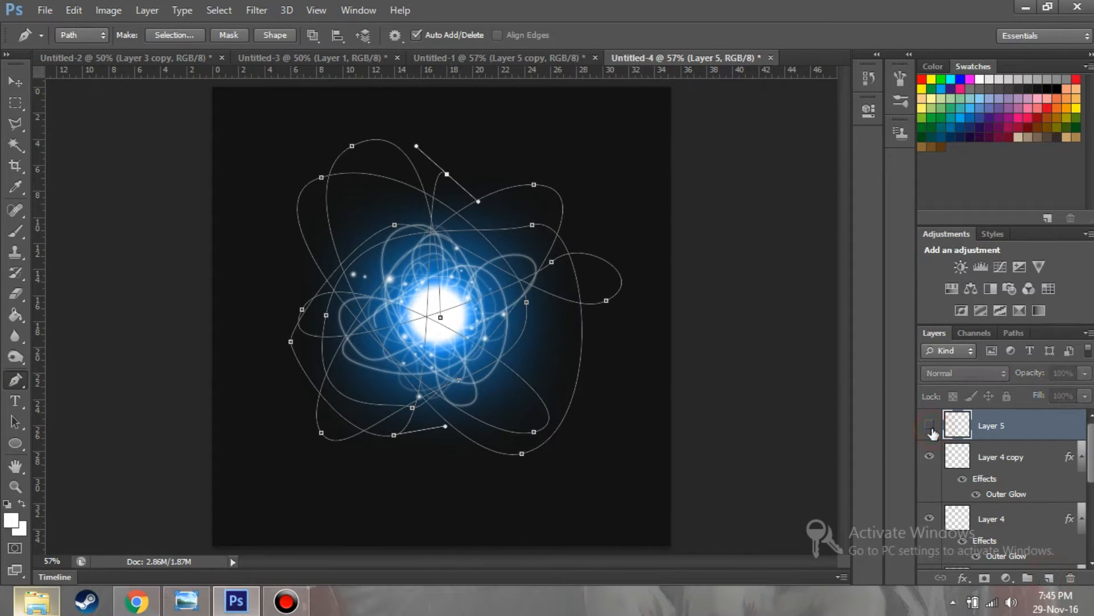
left_click(928, 459)
left_click(928, 459)
left_click(929, 460)
left_click(929, 459)
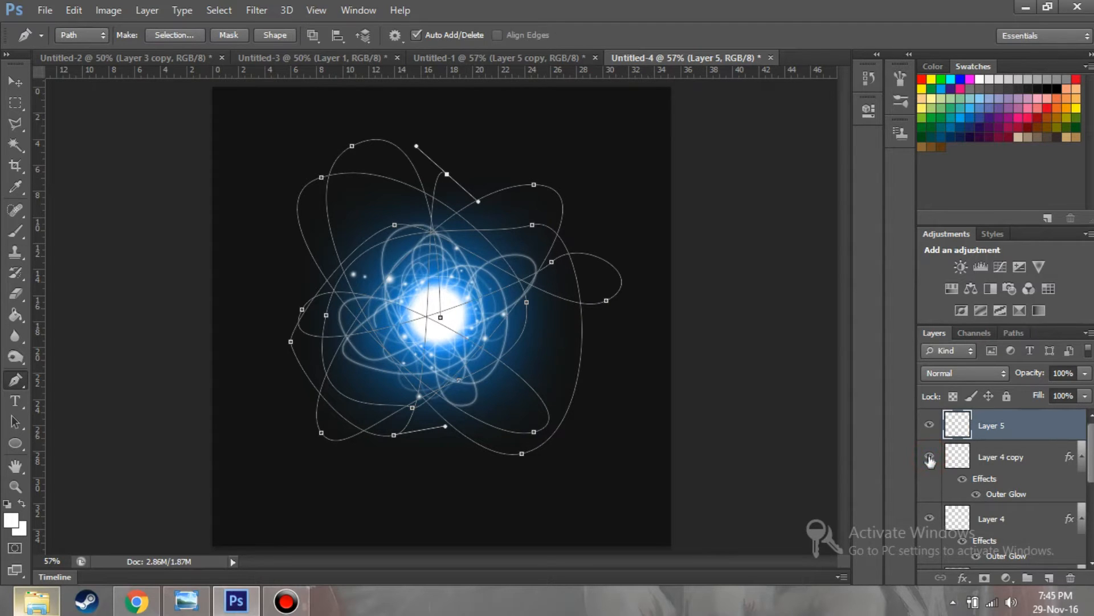
Stroke the looping path on Layer 5 with the Brush, without simulated pressure, and delete the path.
right_click(466, 310)
left_click(550, 325)
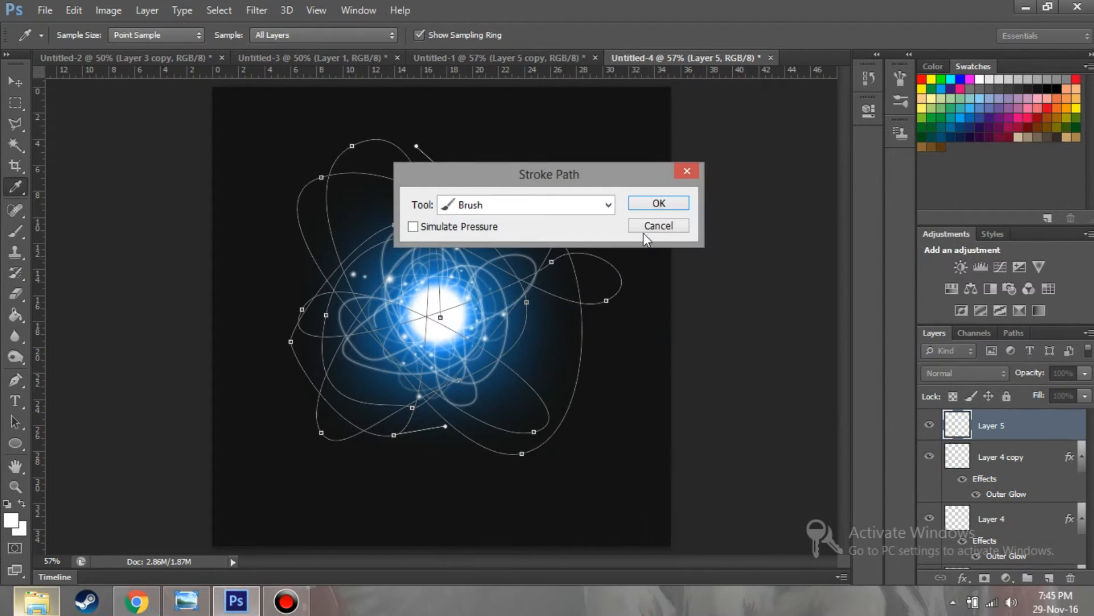
left_click(644, 207)
right_click(481, 304)
left_click(530, 245)
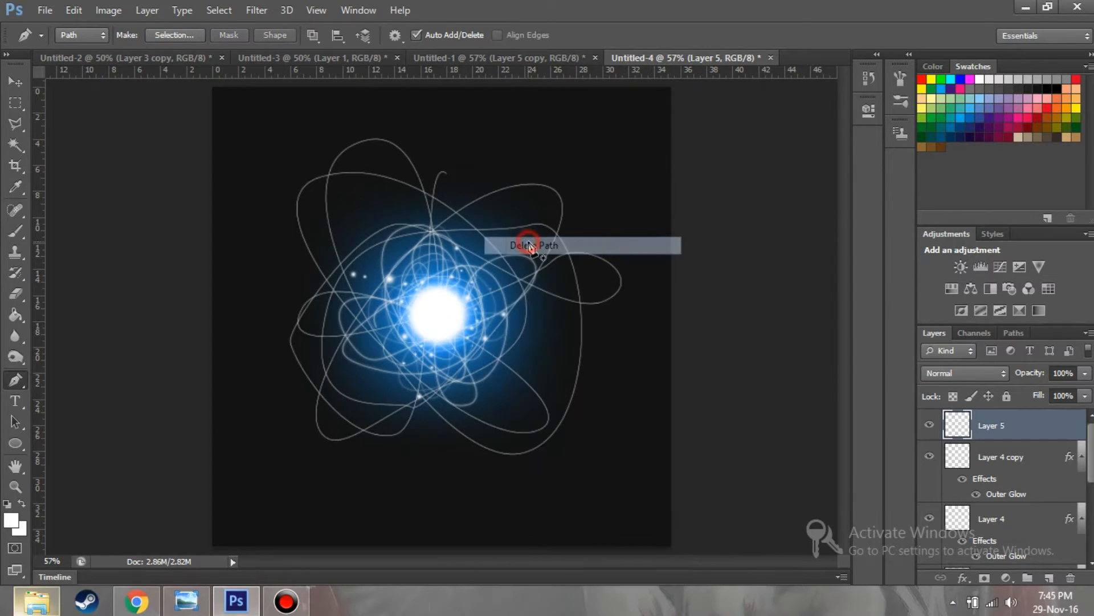
Scale Layer 5's loops down to about 78%, shift them around the core, and lower the layer's opacity to 43%.
key("ctrl+t")
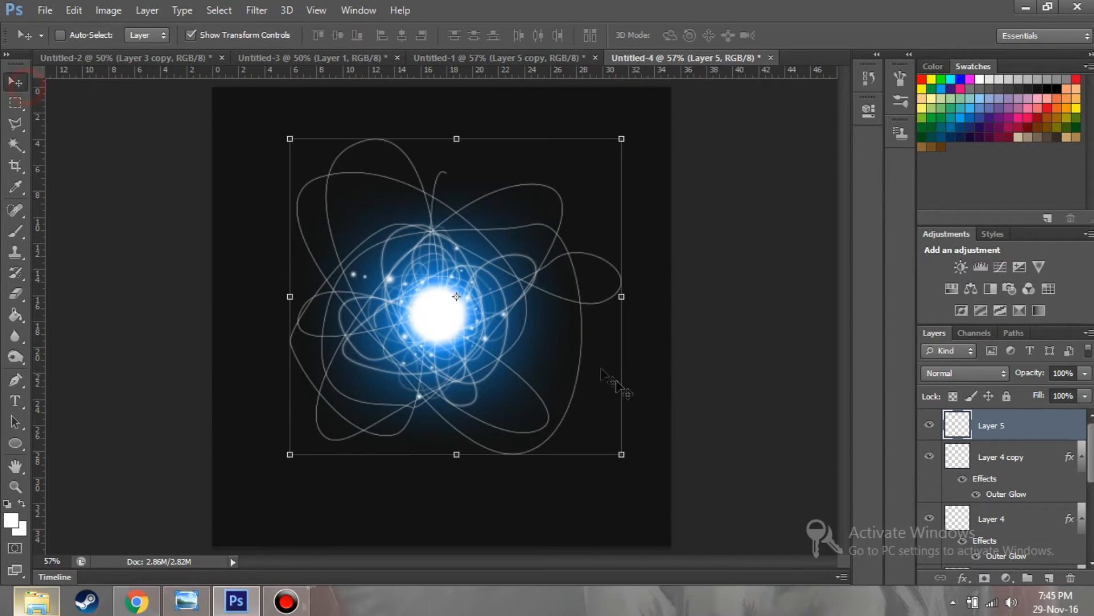
left_click_drag(625, 453, 589, 420)
left_click_drag(534, 363, 528, 366)
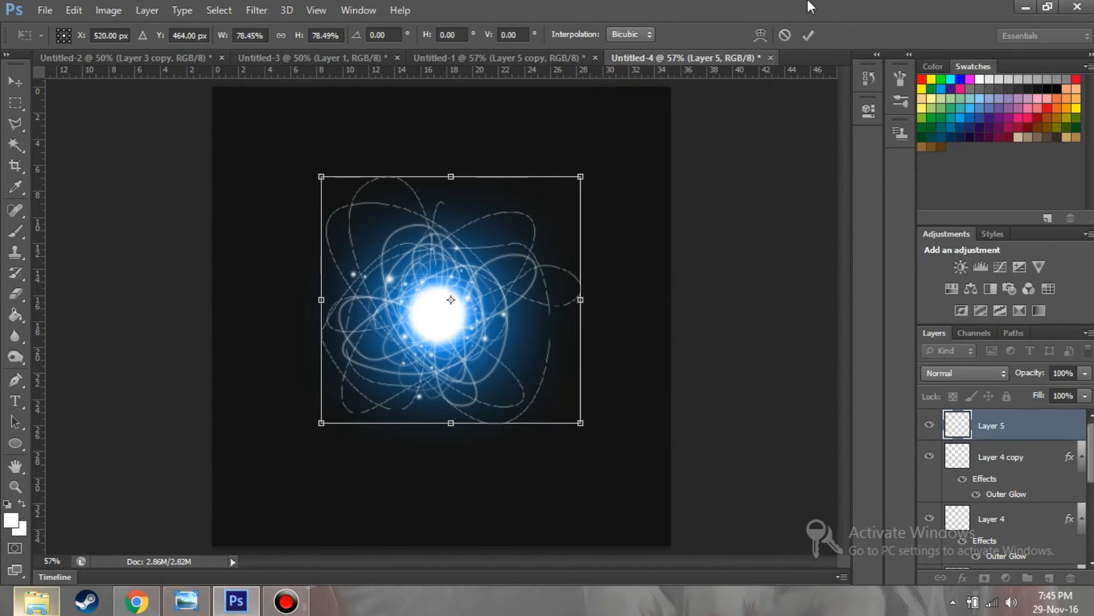
left_click(809, 36)
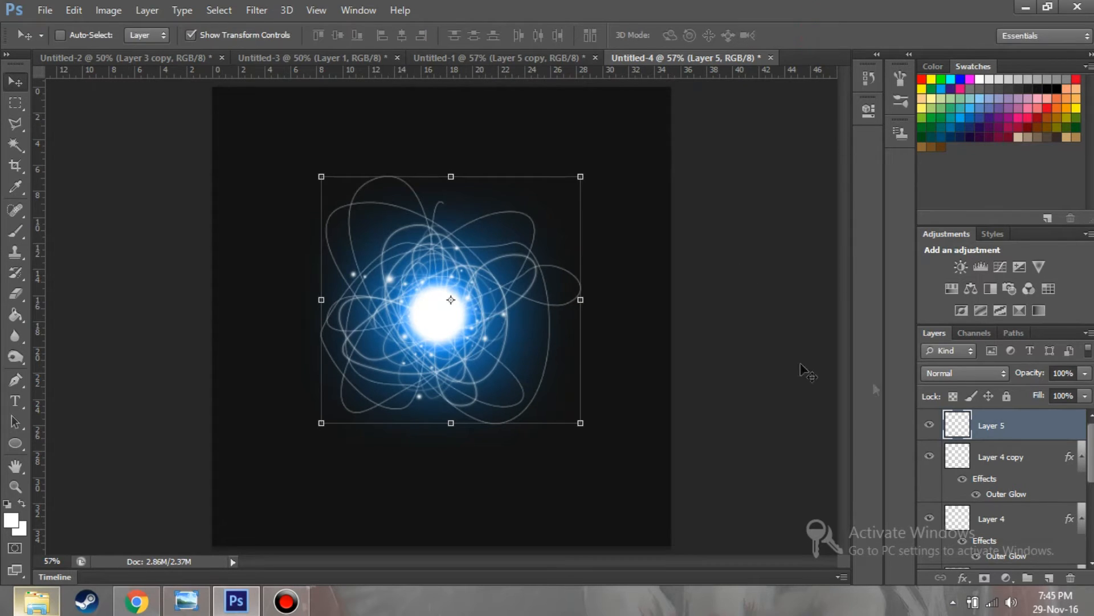
left_click(1085, 373)
left_click_drag(1086, 389, 1040, 395)
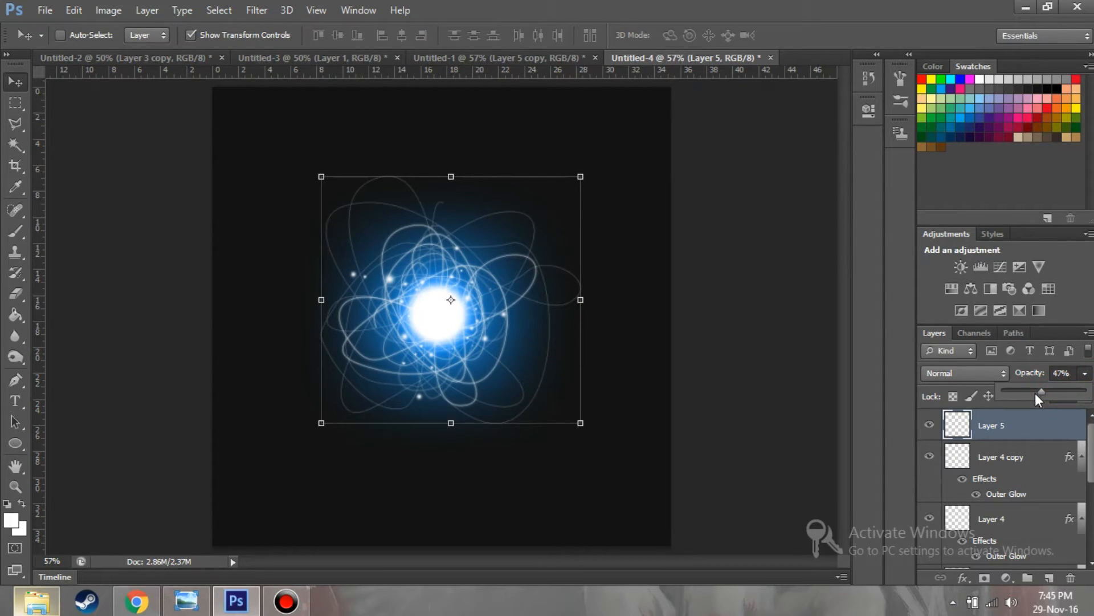
Add a white Outer Glow with 28% opacity to Layer 5.
right_click(1011, 424)
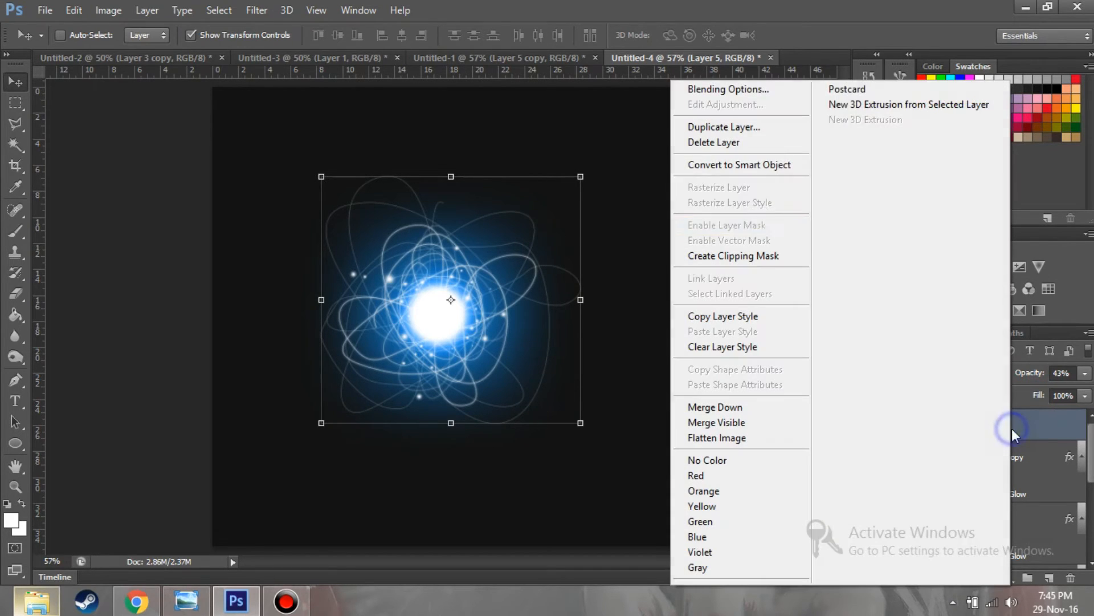
left_click(781, 93)
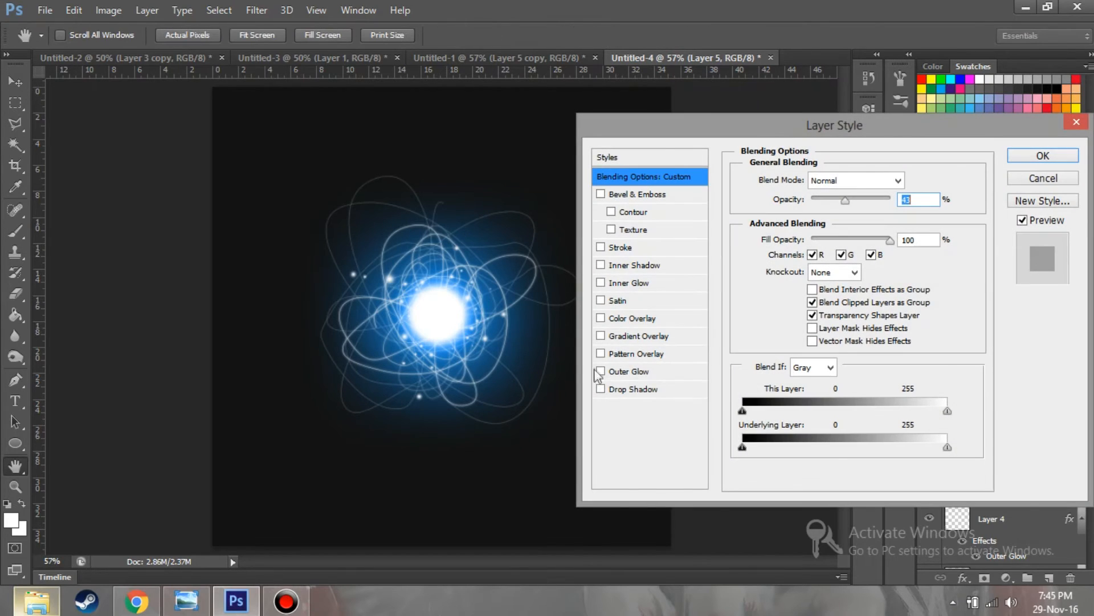
left_click(601, 371)
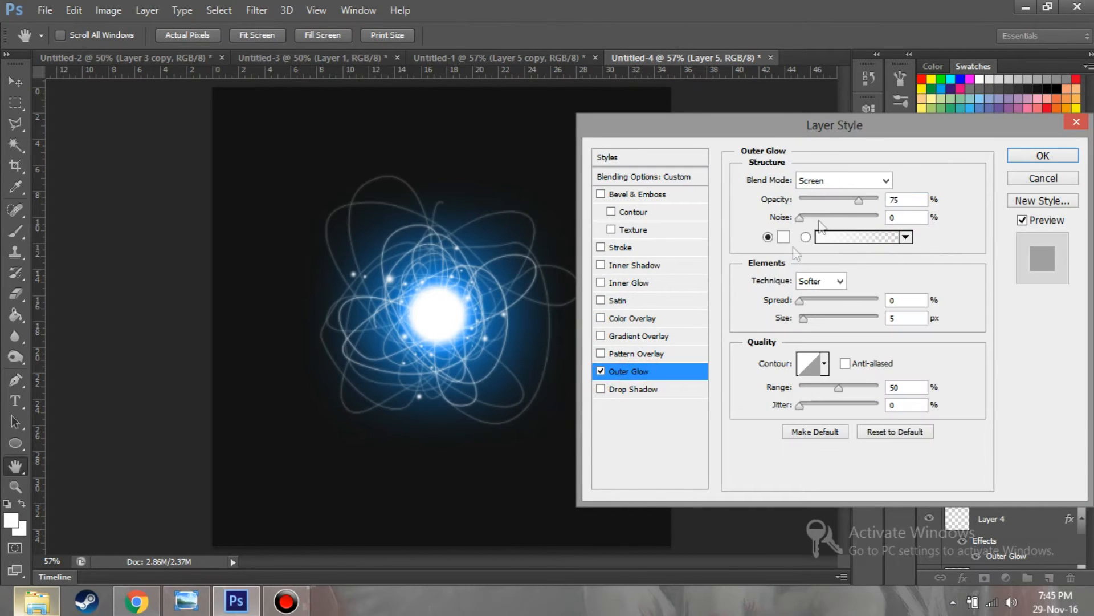
left_click_drag(844, 204, 811, 200)
mouse_move(832, 198)
left_mouse_down()
mouse_move(753, 213)
mouse_move(825, 203)
left_mouse_up()
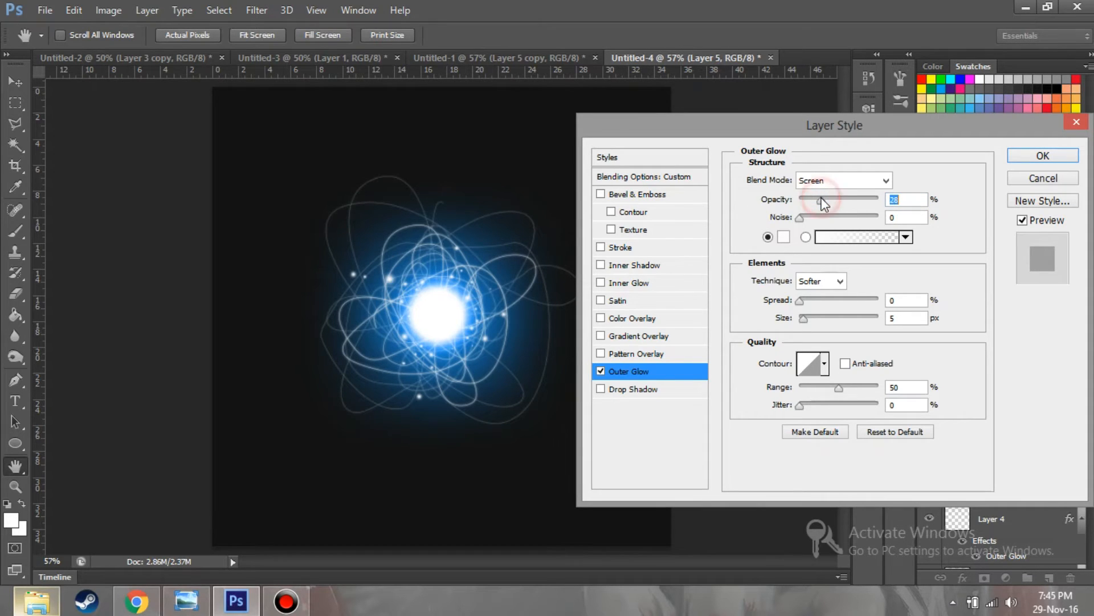
left_click(1043, 156)
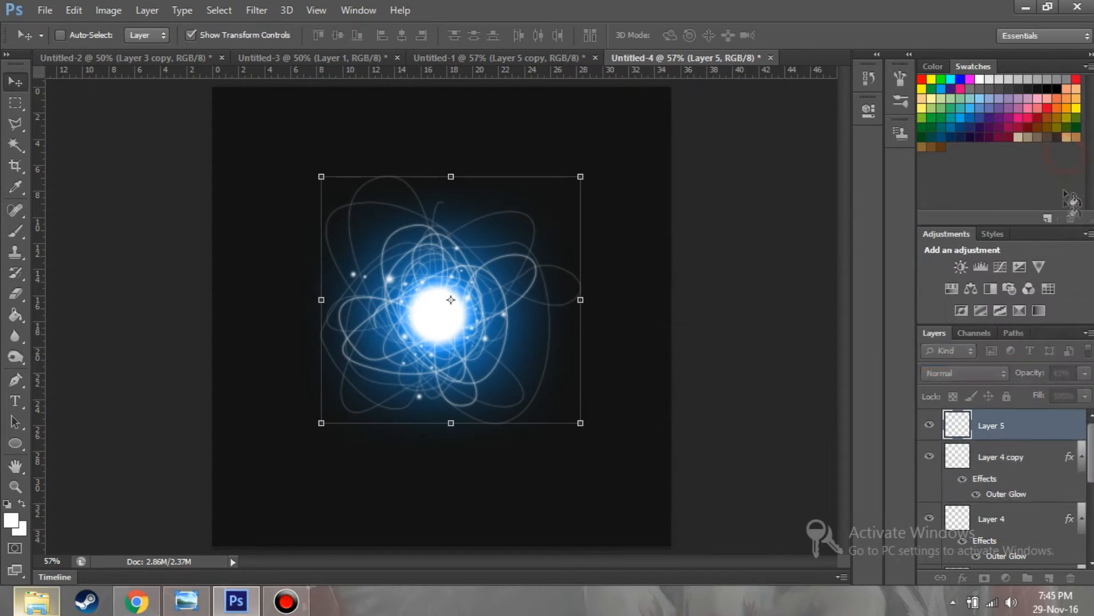
Reduce Layer 5's opacity to 33% and compress its loops from the upper edge to about 95% height.
left_click(1085, 373)
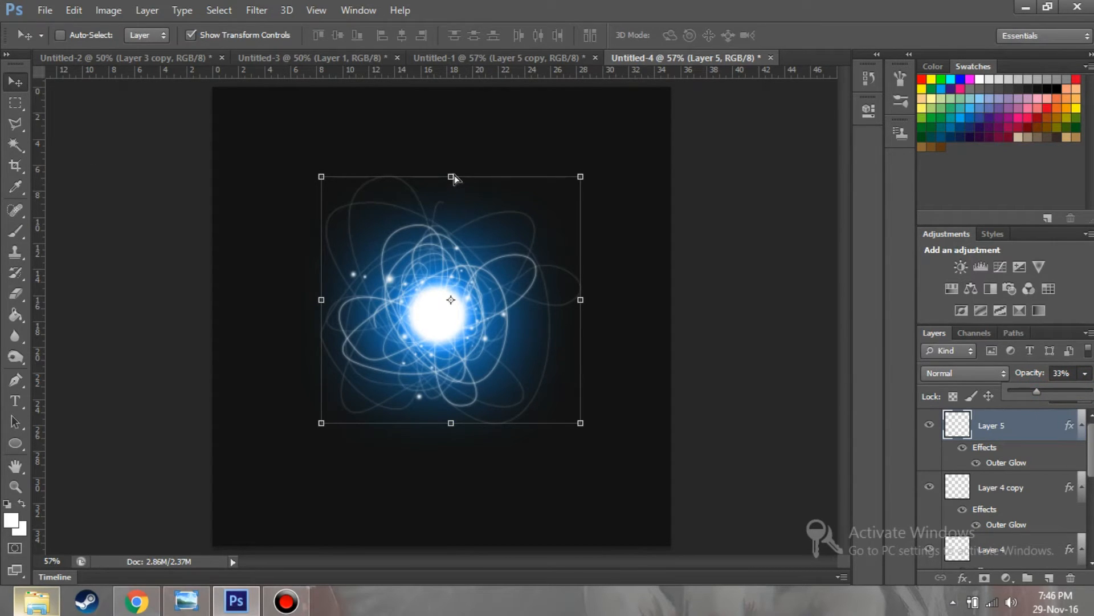
left_click_drag(453, 177, 451, 188)
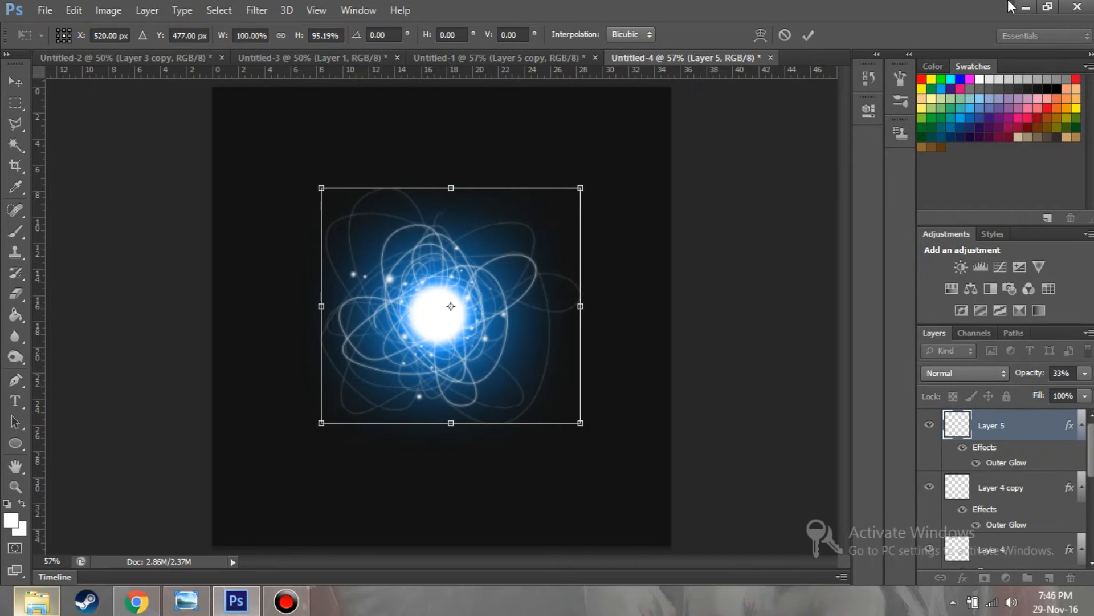
left_click(808, 35)
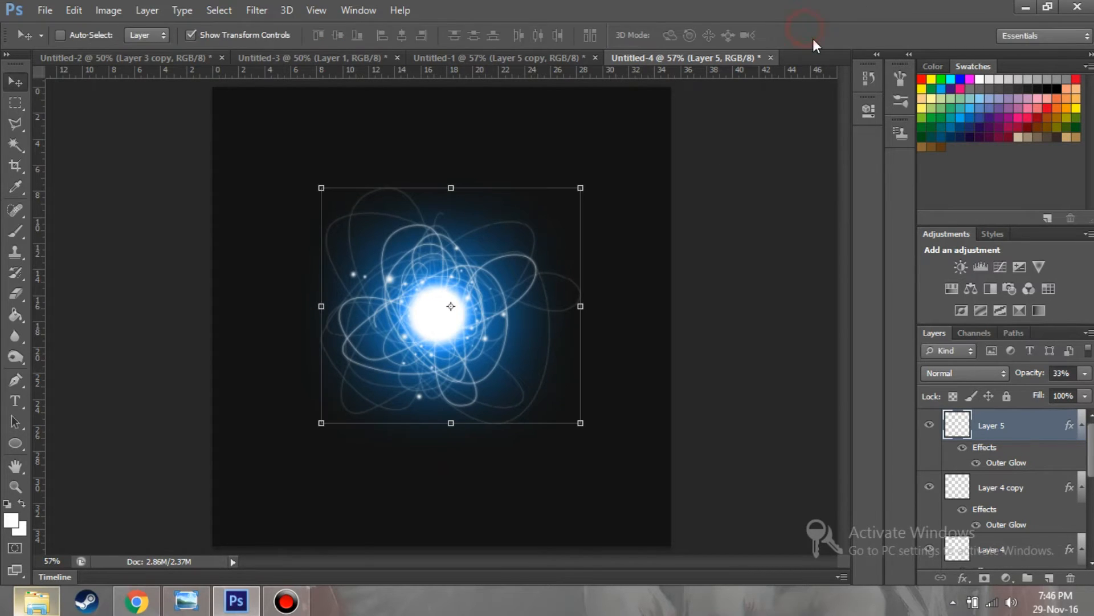
left_click(15, 103)
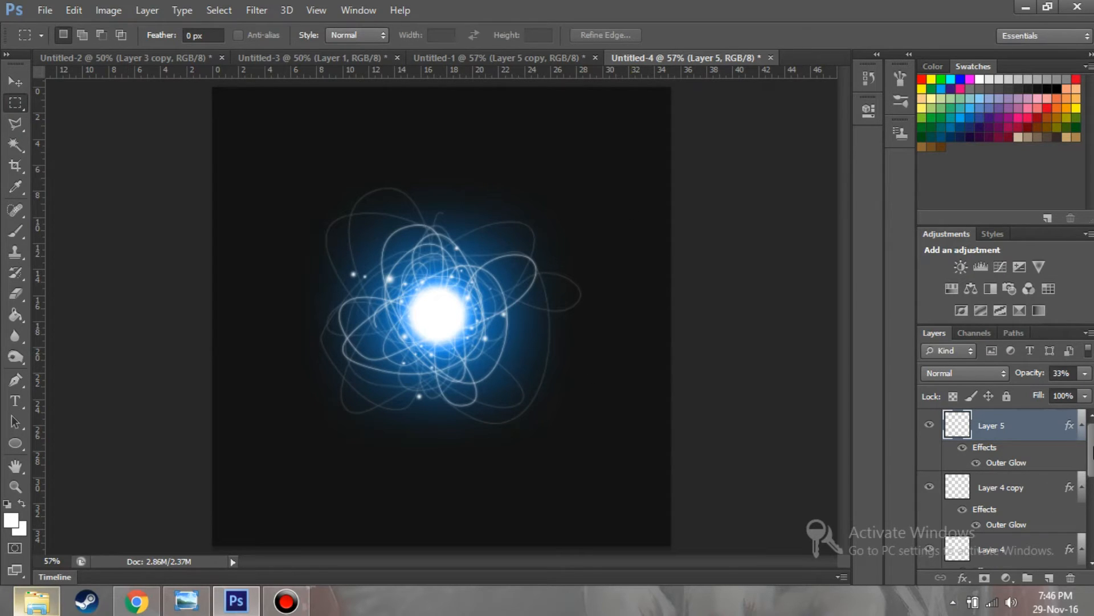
scroll(1061, 513, "down", 3)
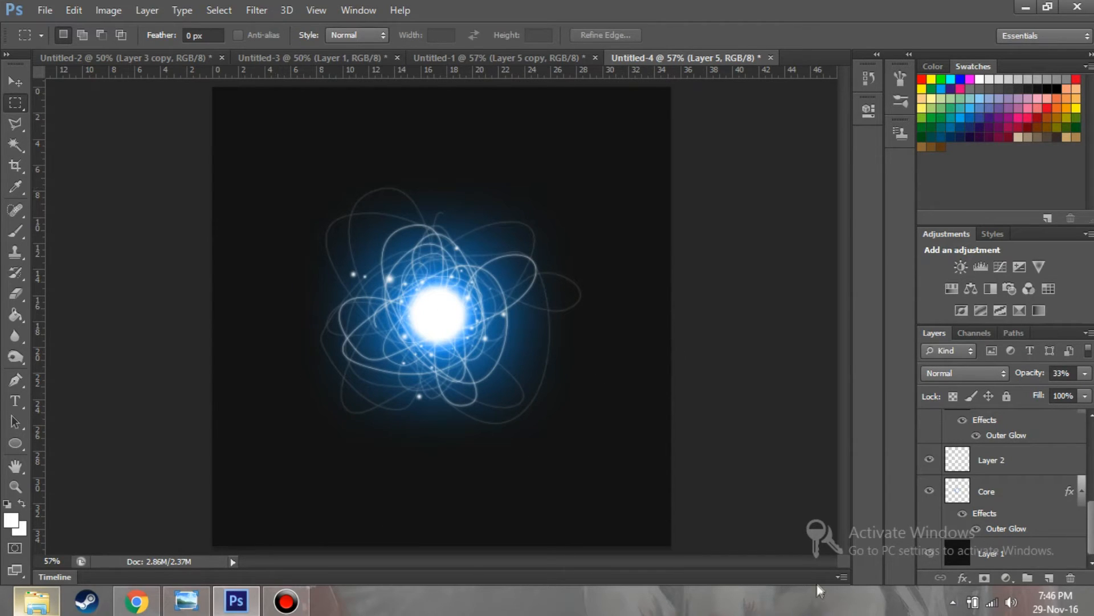
Hide the dark background Layer 1 so the orb sits on transparency.
left_click(931, 554)
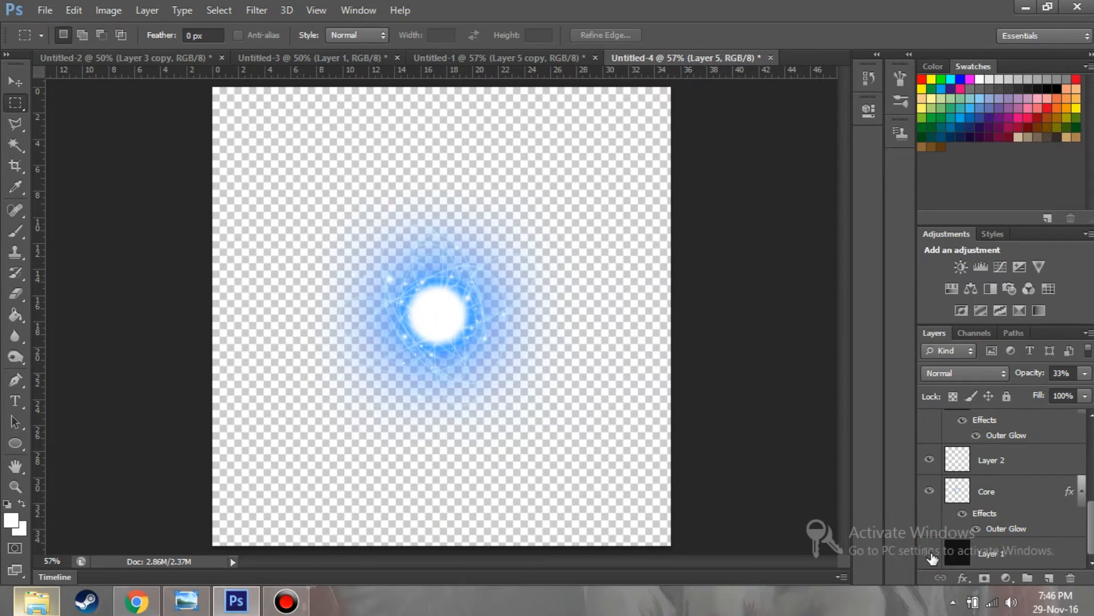
left_click(930, 554)
left_click(930, 554)
Save the orb as a PNG named "ball of light 2" on Local Disk (G:).
left_click(44, 10)
left_click(63, 204)
left_click(583, 386)
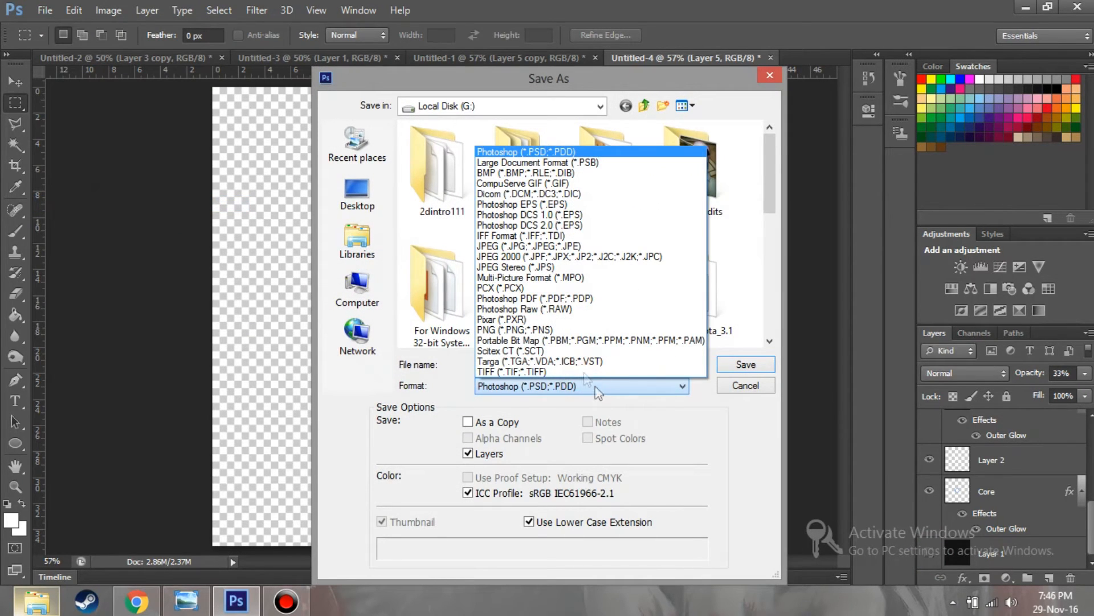
left_click(536, 332)
double_click(527, 363)
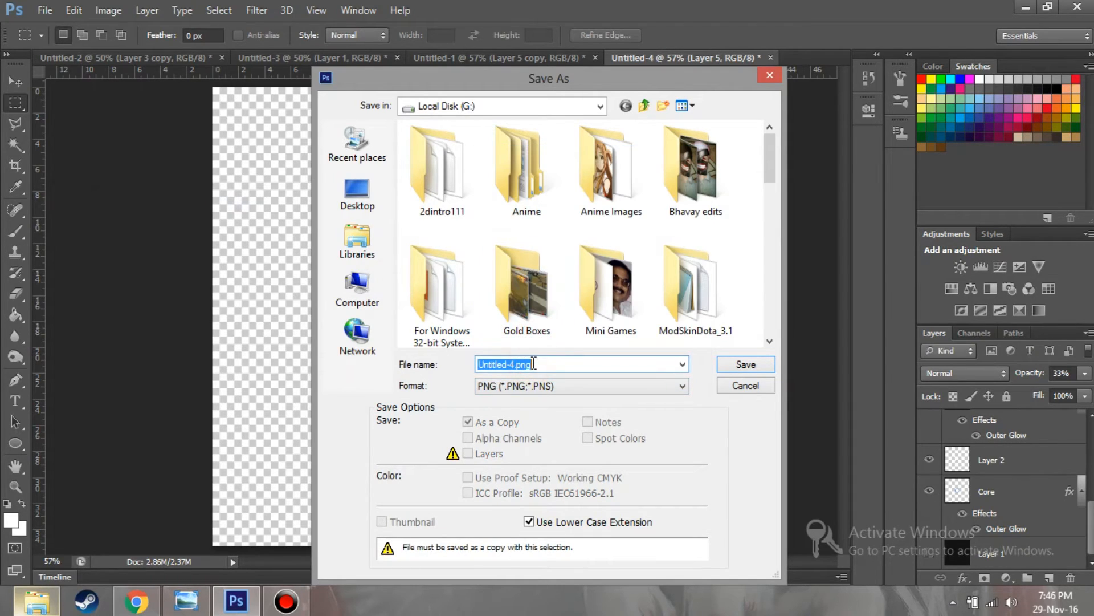
key("BackSpace")
type("ball")
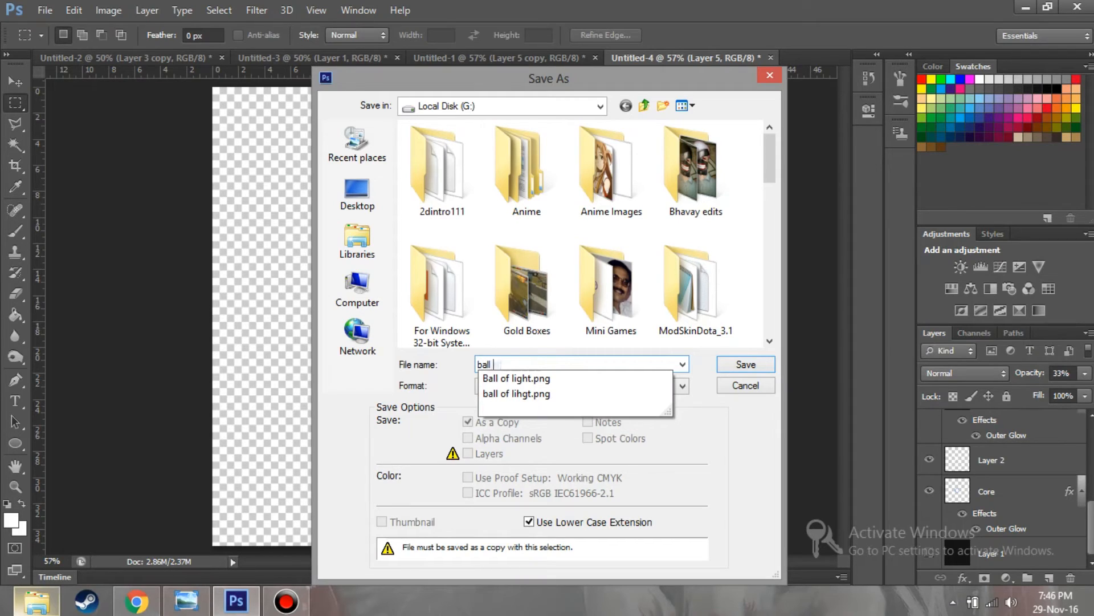
type(" of light 2")
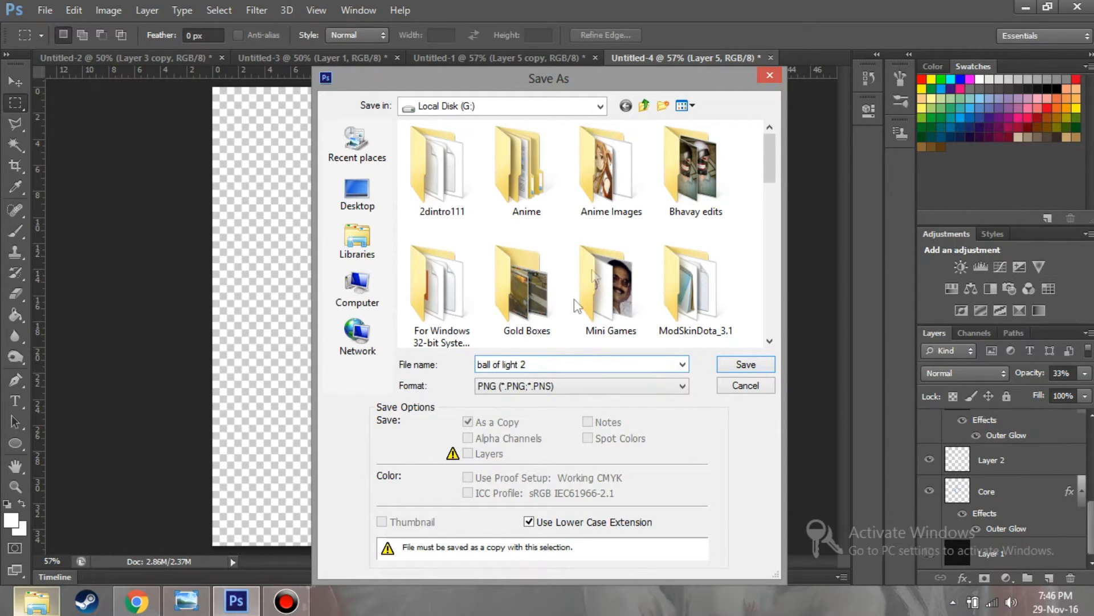
left_click(741, 365)
left_click(637, 182)
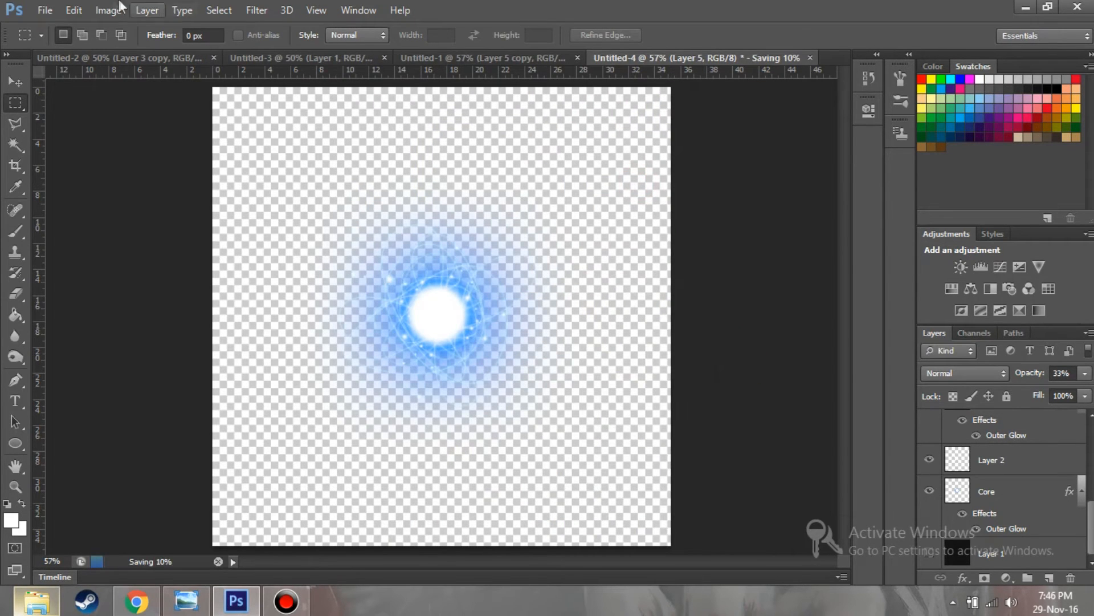
Open the saved file ball of light 2.png.
left_click(44, 10)
left_click(57, 44)
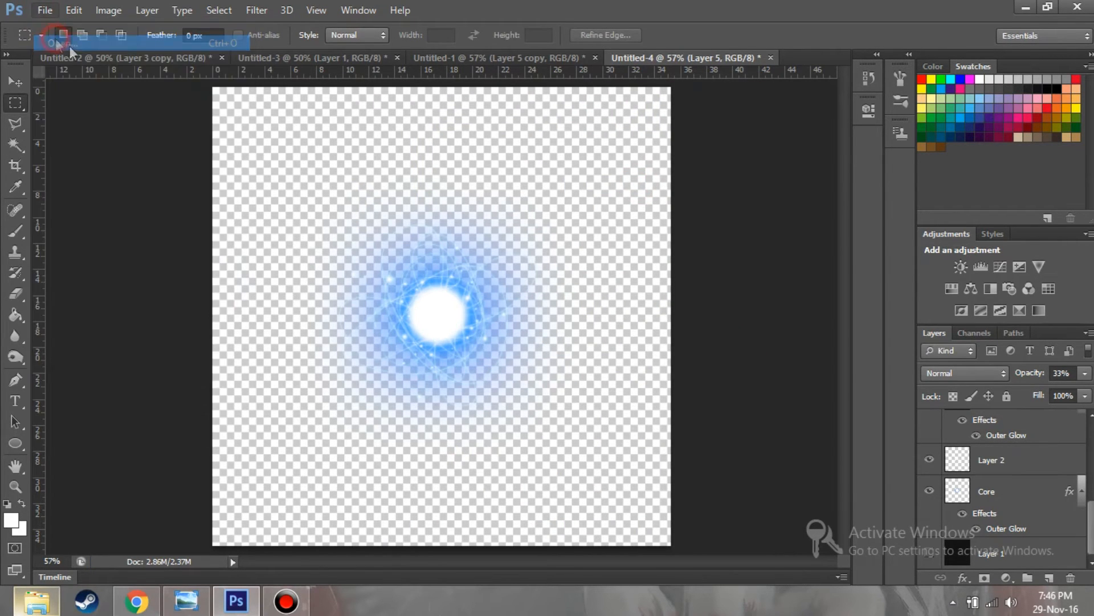
left_click_drag(758, 171, 756, 289)
double_click(429, 194)
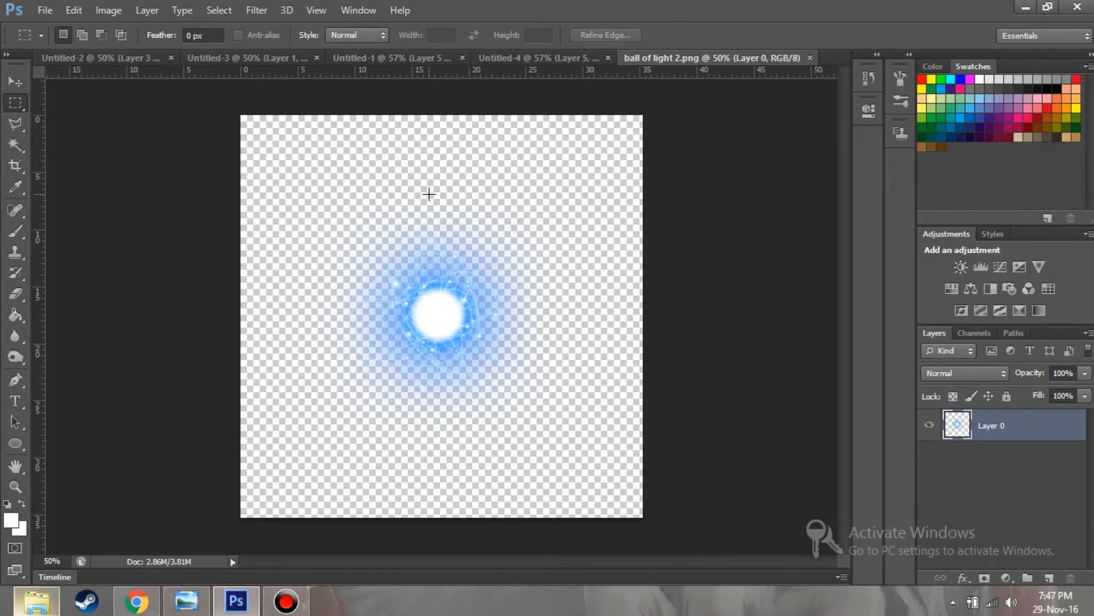
Copy the entire orb image and paste it into the hoodie photo in Untitled-3.
key("ctrl+a")
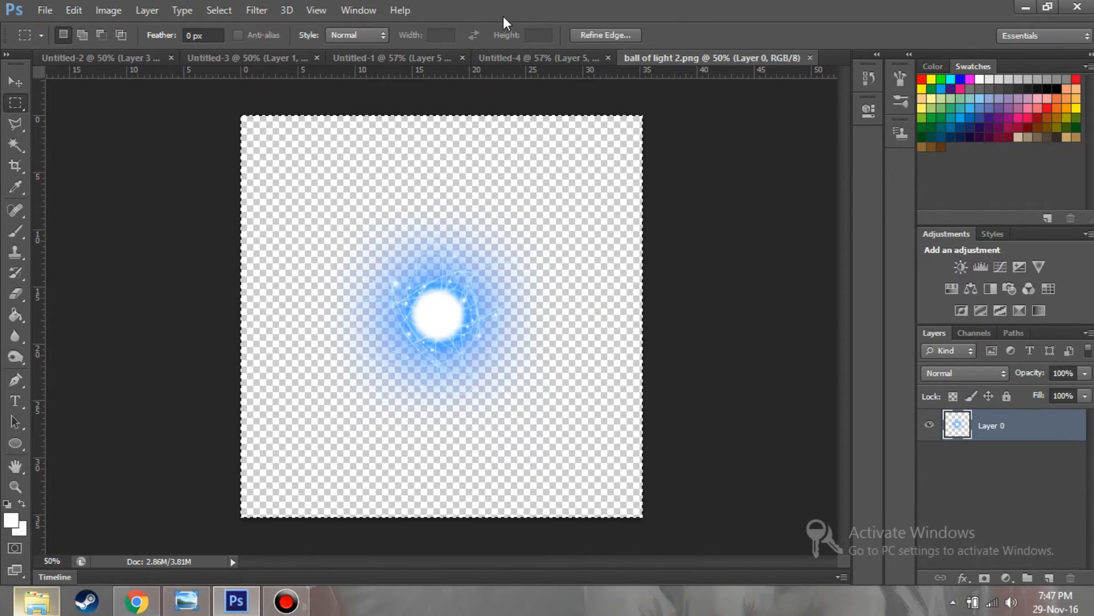
left_click(502, 60)
left_click(406, 57)
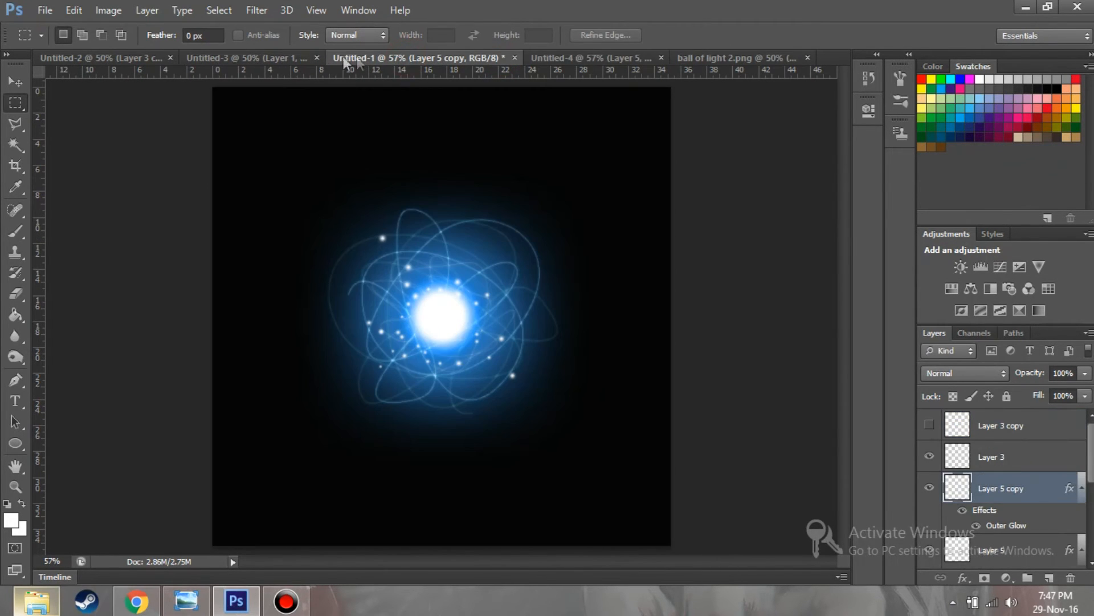
left_click(249, 59)
key("ctrl+v")
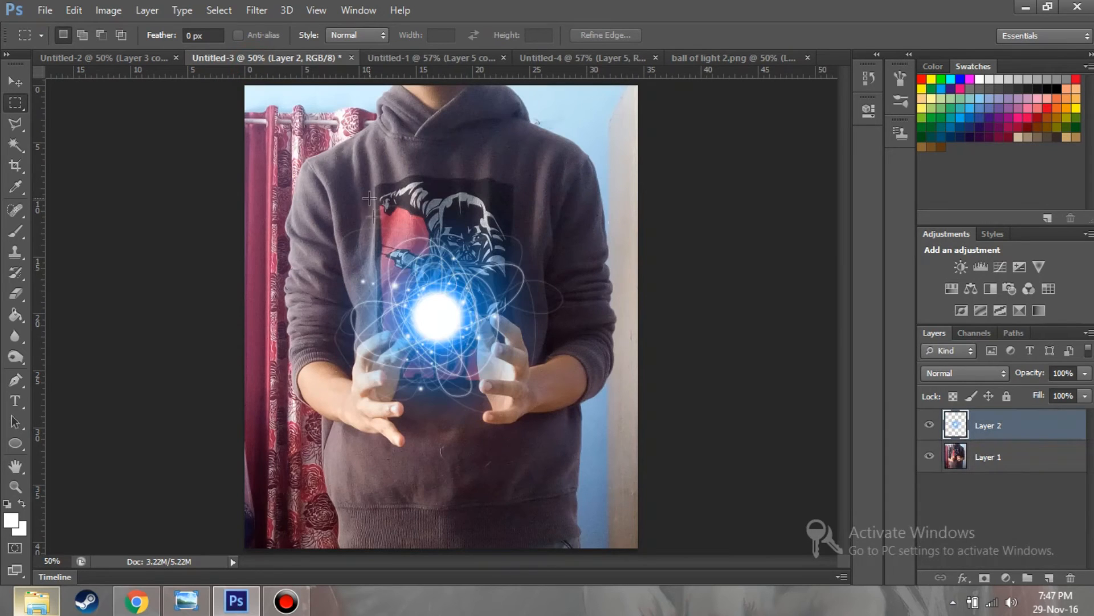
Move the pasted orb down between the hands and scale it up to about 112%.
key("v")
left_click_drag(459, 299, 454, 397)
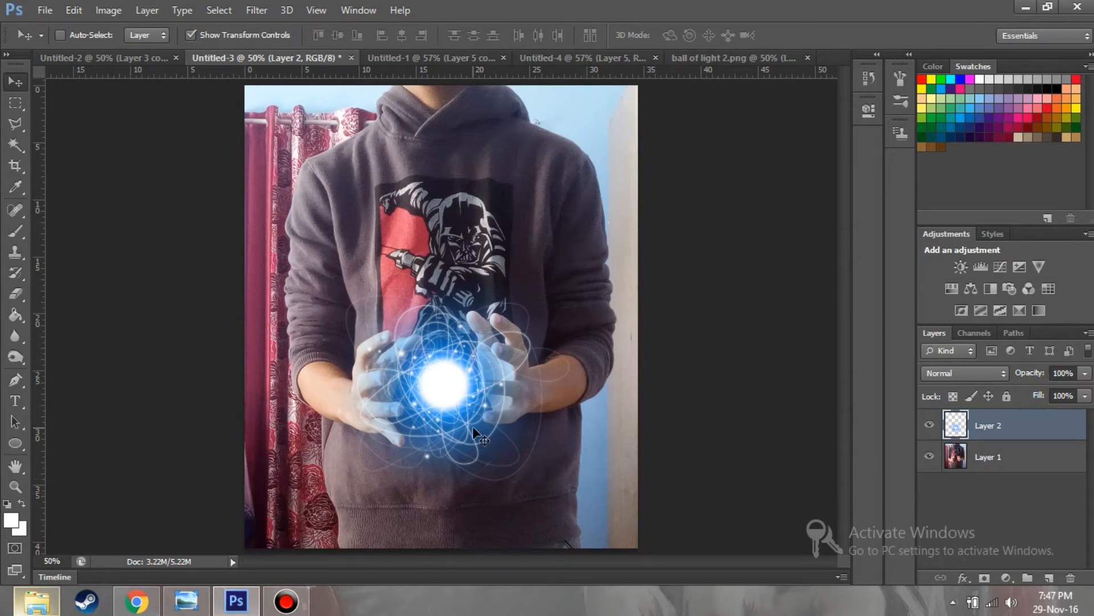
left_click_drag(498, 445, 501, 440)
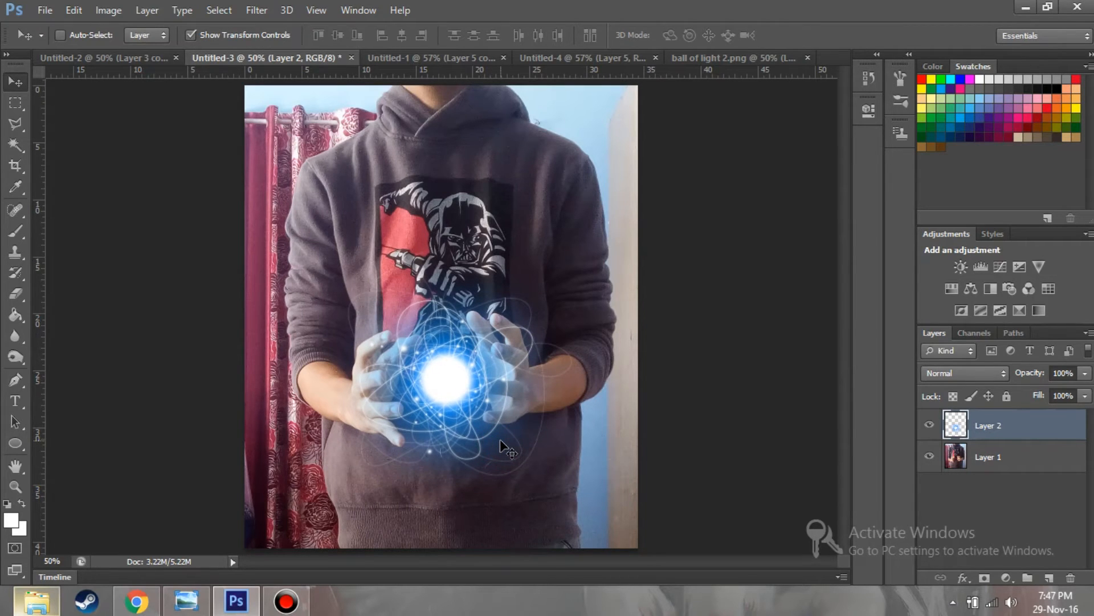
key("ctrl+t")
left_click_drag(570, 497, 590, 520)
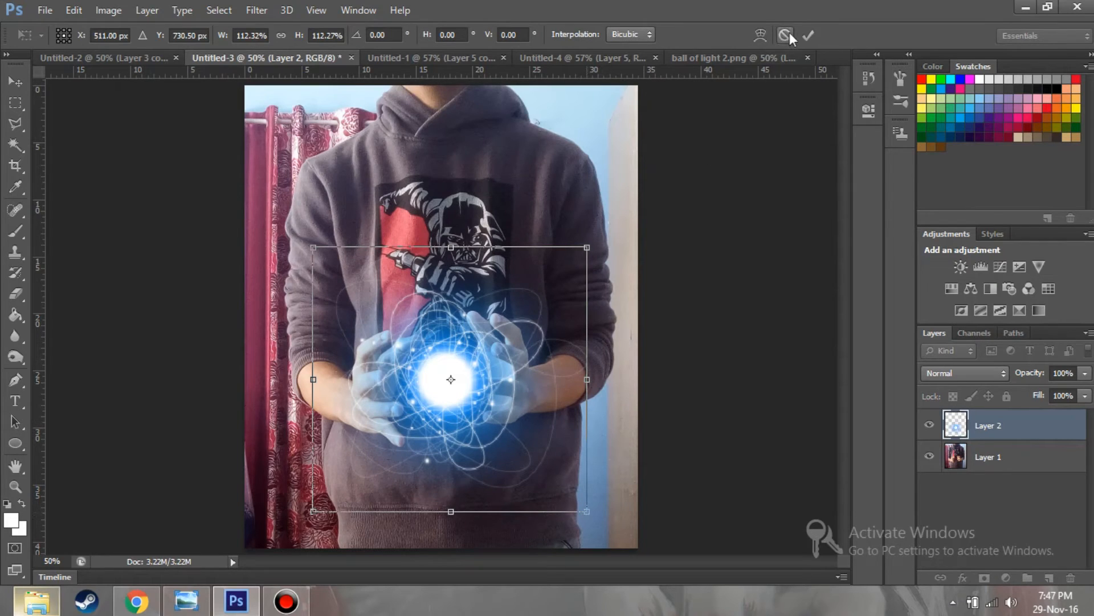
left_click(808, 35)
left_click_drag(444, 391, 436, 395)
left_click(15, 103)
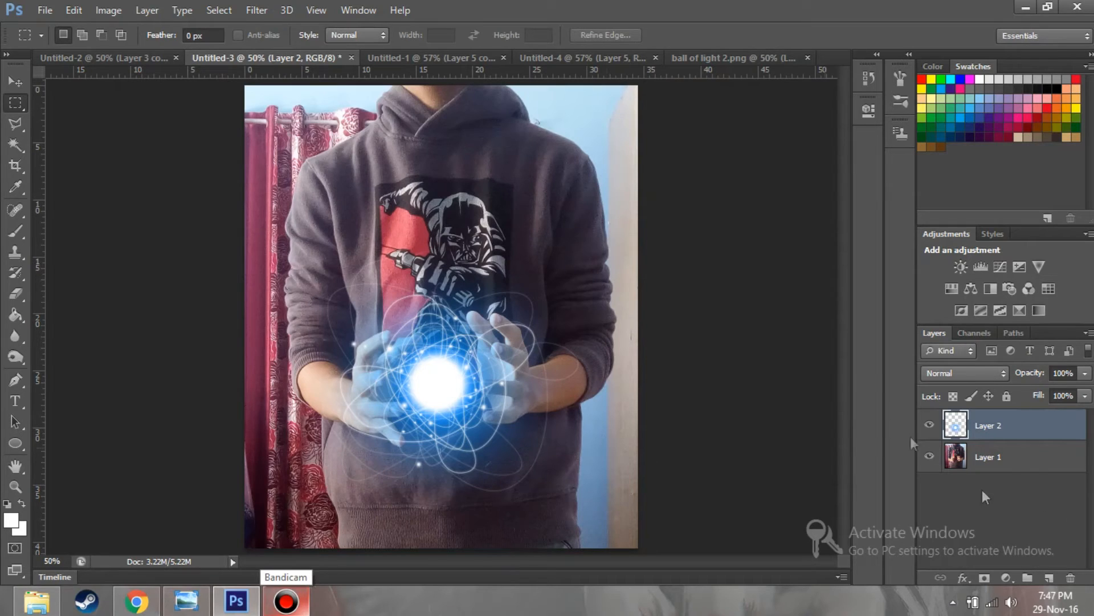
Rename the photo layer, Layer 1, as "base".
double_click(1001, 459)
key("BackSpace")
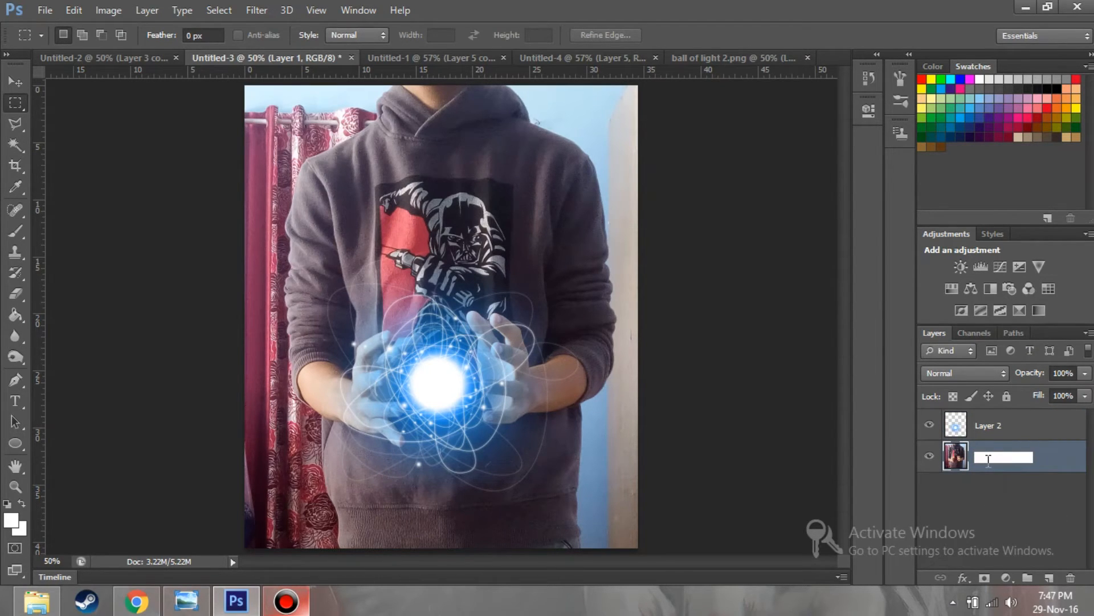
key("Return")
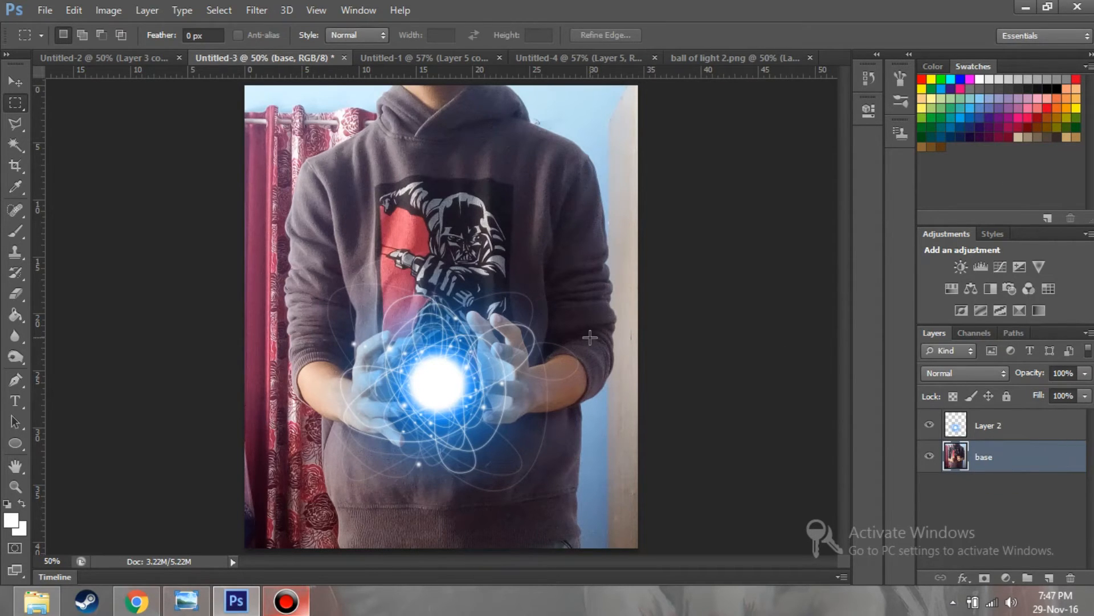
Darken the base layer with Levels, using input black 16, midtone 0.40 and output white 115.
key("ctrl+l")
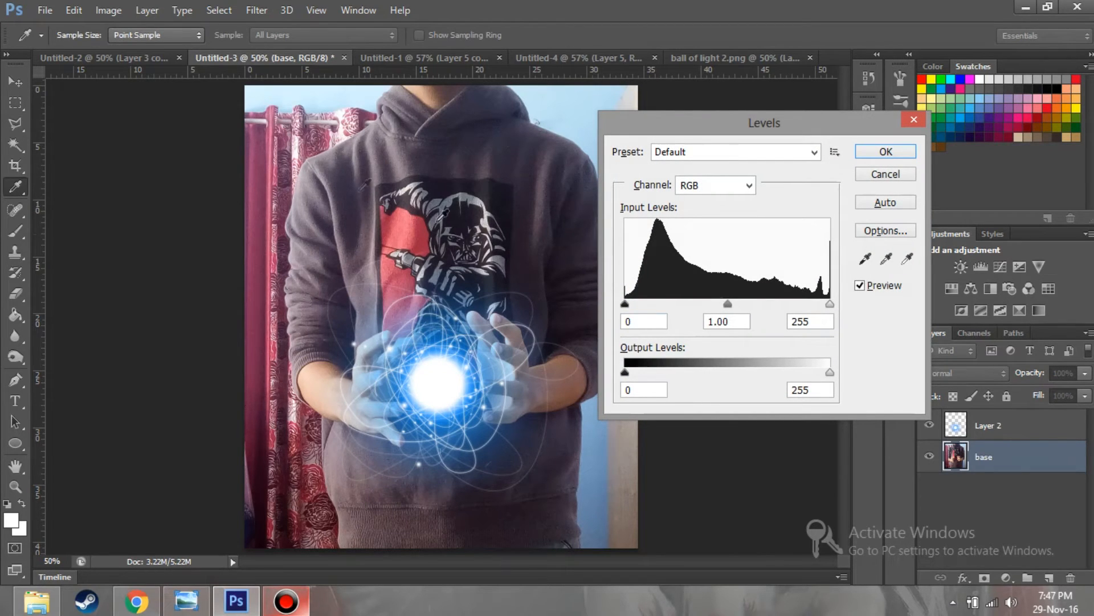
left_click_drag(733, 307, 780, 317)
left_click_drag(625, 304, 637, 307)
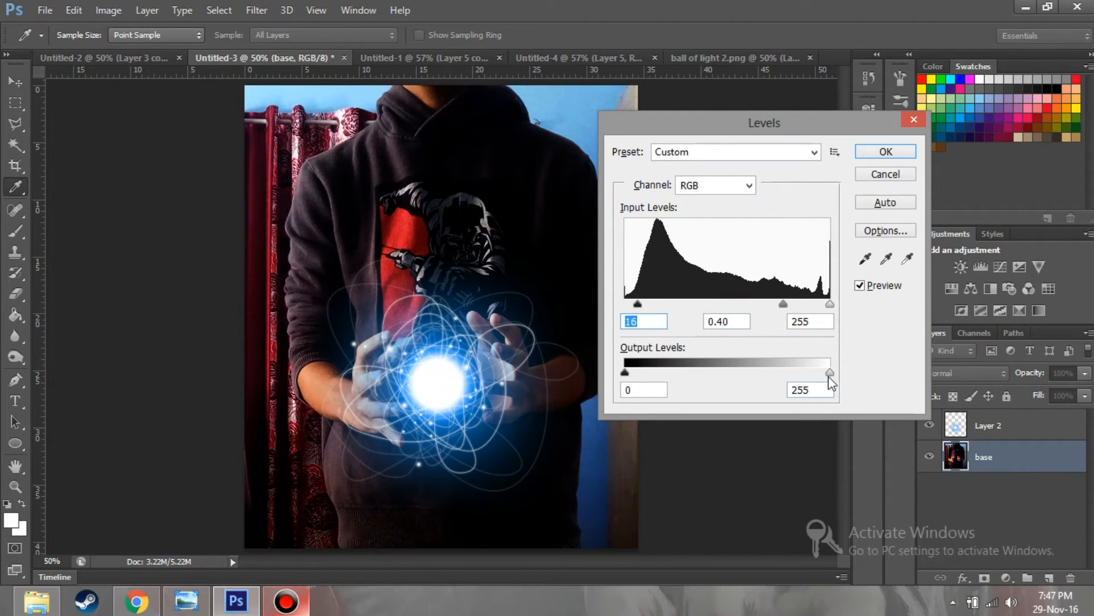
left_click_drag(830, 373, 711, 369)
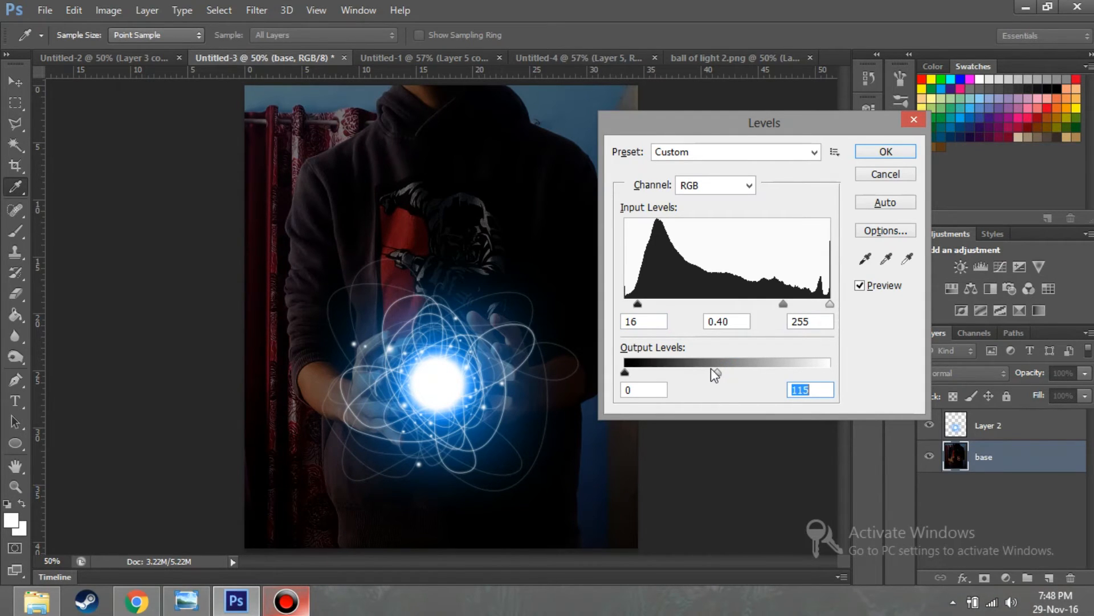
left_click(884, 153)
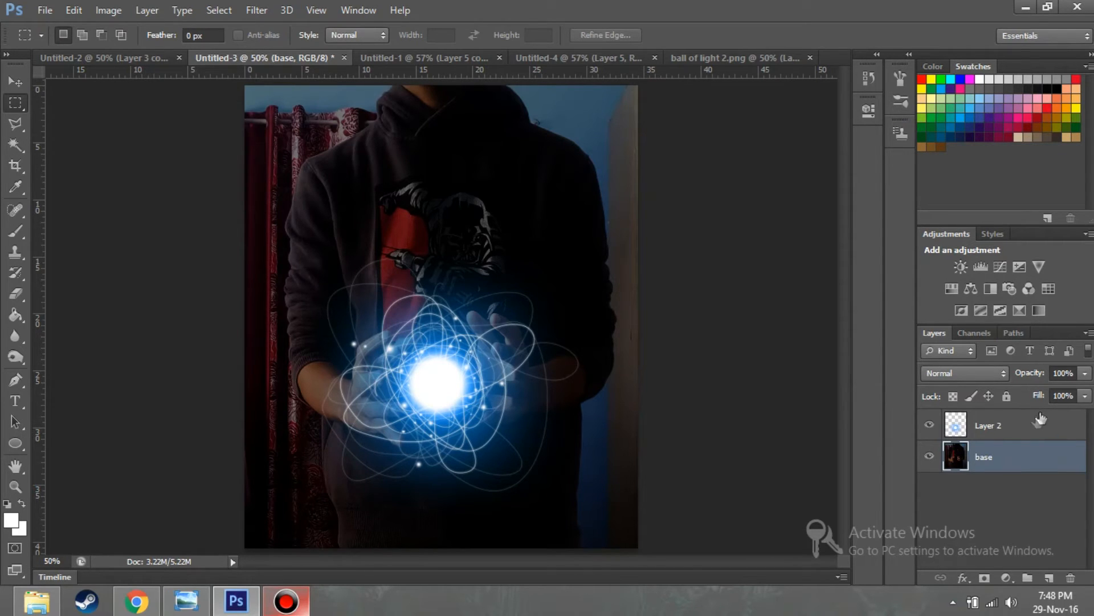
Select Layer 2 and set the Eraser to a soft 36 px brush with 85% opacity.
left_click(1024, 434)
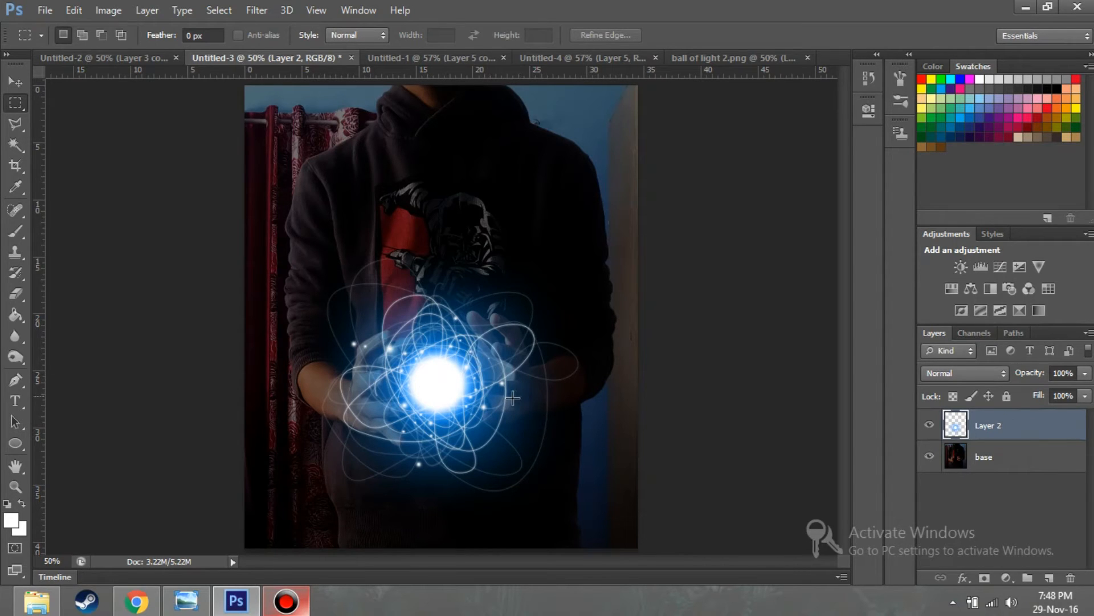
left_click(17, 294)
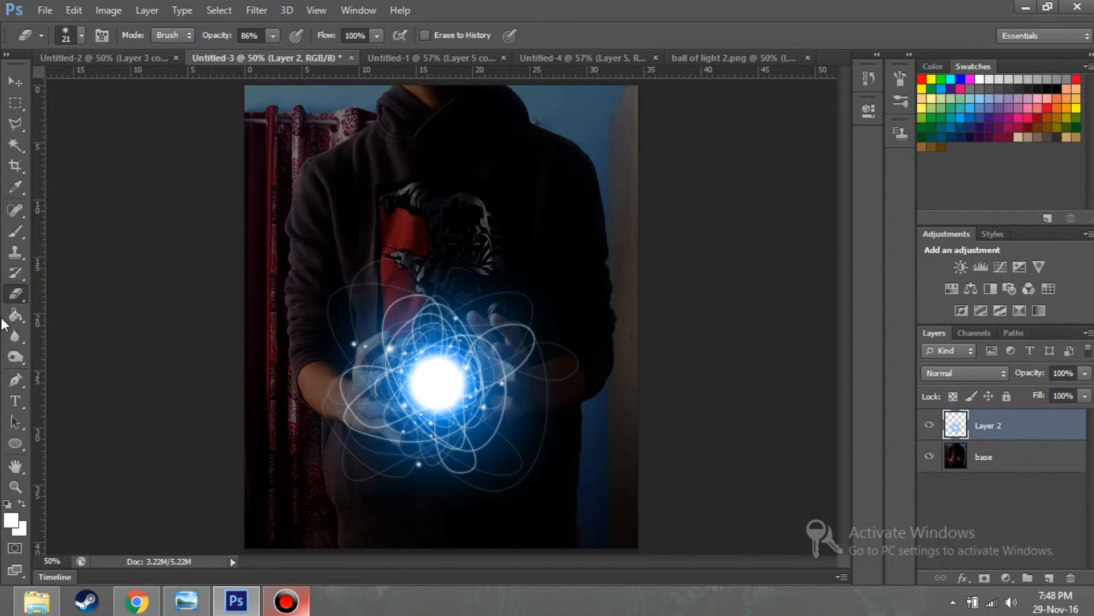
left_click(81, 35)
left_click_drag(48, 87, 52, 87)
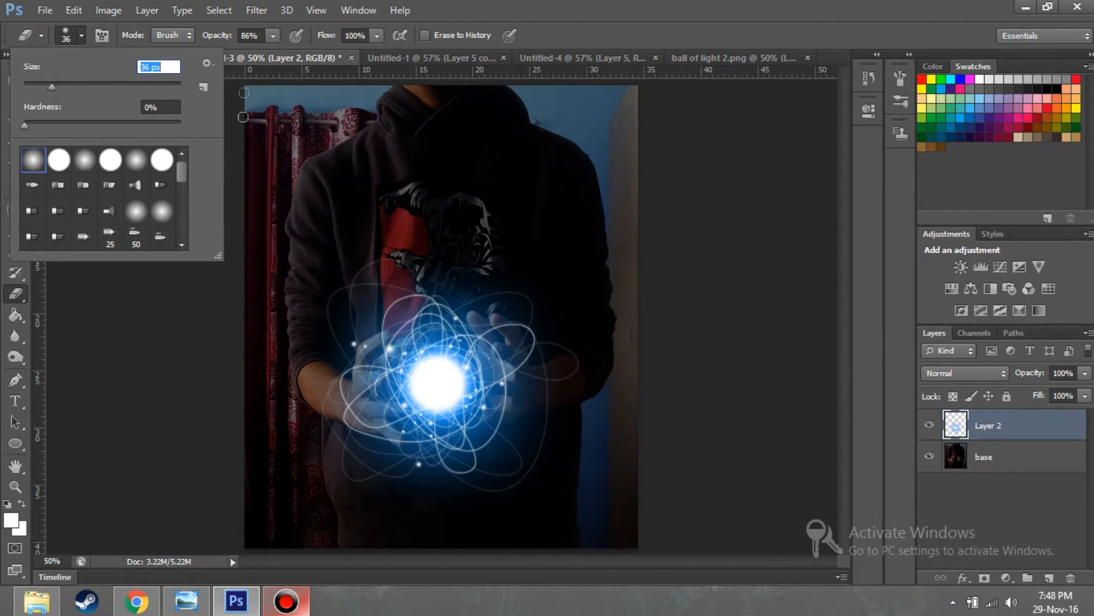
left_click(272, 36)
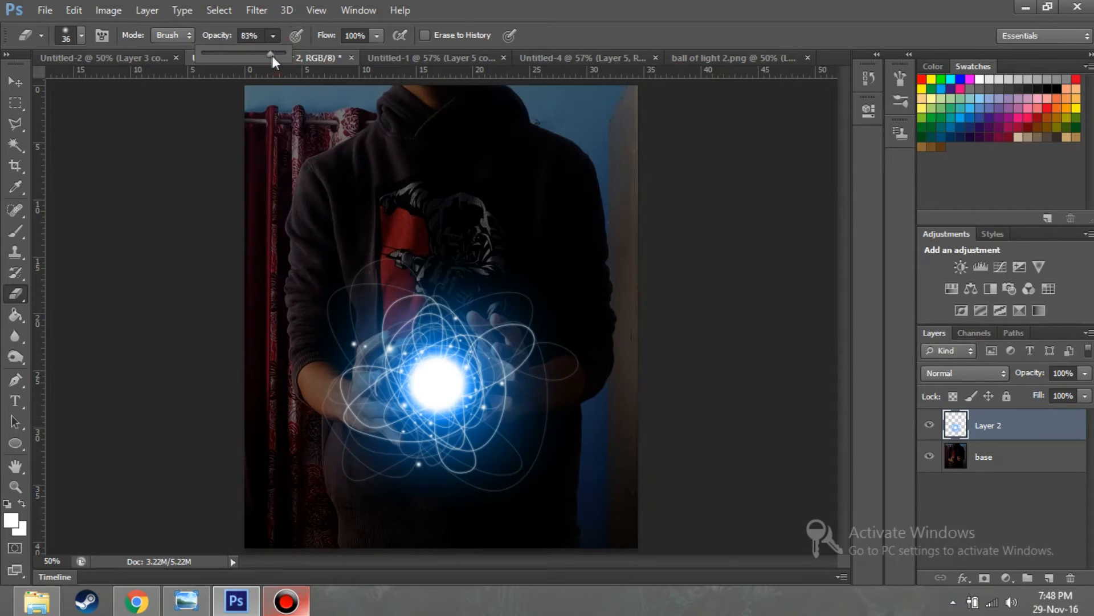
left_click(15, 486)
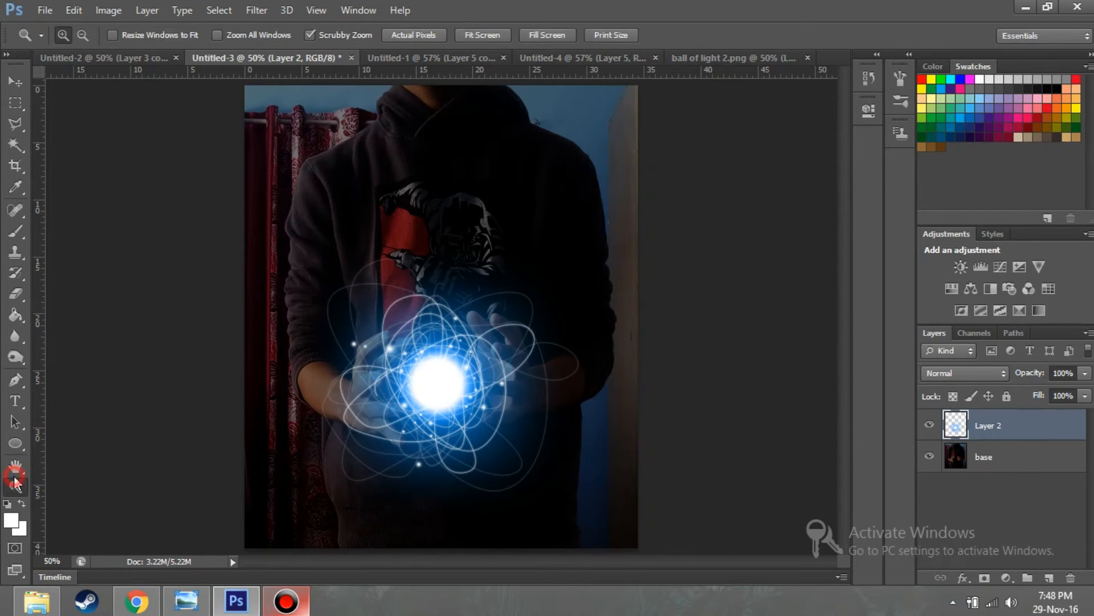
left_click(502, 361)
left_click(502, 361)
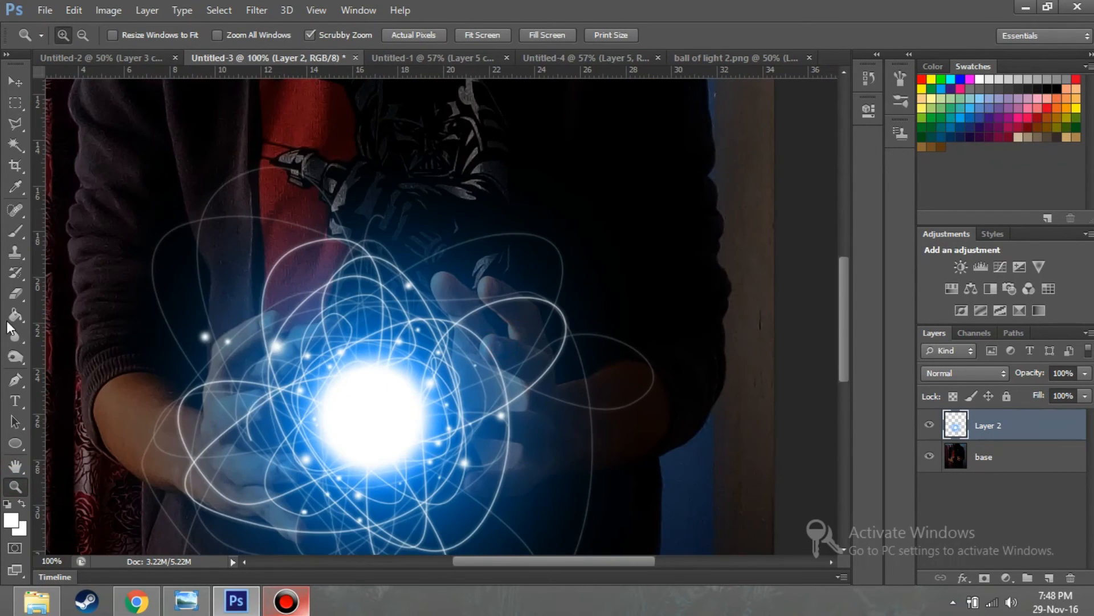
left_click(15, 294)
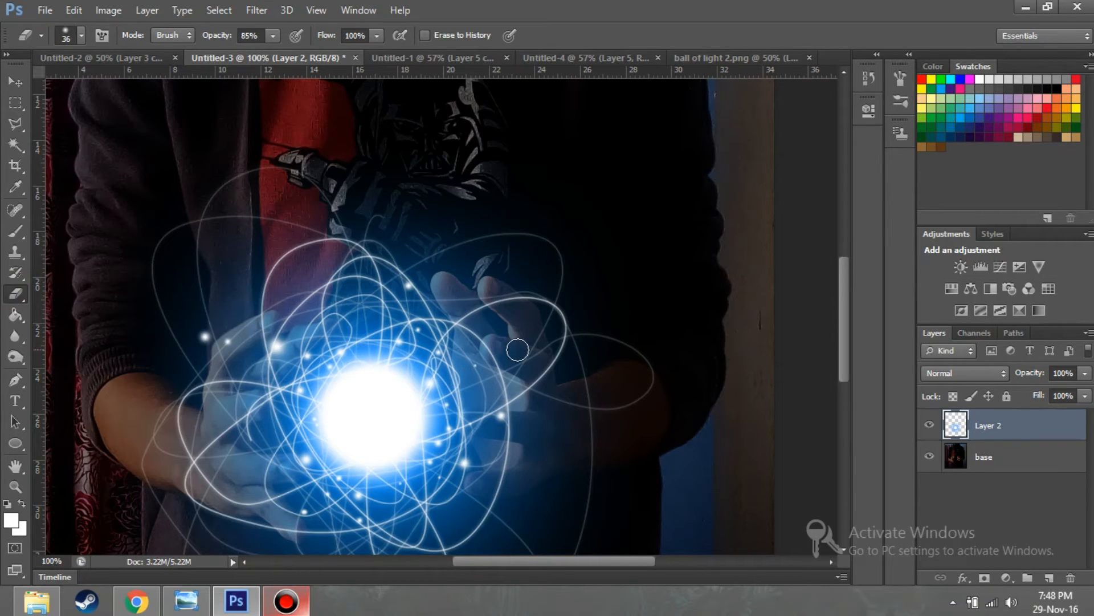
Try to erase the orb's blue glow over the fingers beside the core, and undo the strokes.
mouse_move(518, 349)
left_mouse_down()
mouse_move(486, 351)
mouse_move(532, 349)
mouse_move(542, 366)
mouse_move(525, 358)
mouse_move(557, 388)
mouse_move(608, 411)
left_mouse_up()
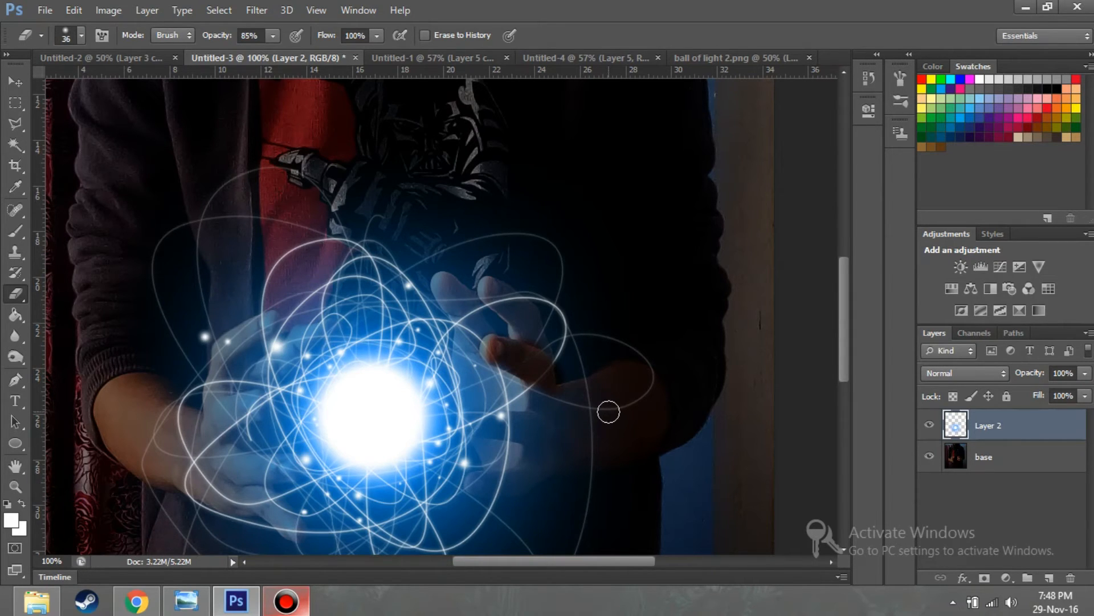
key("alt+bracketleft")
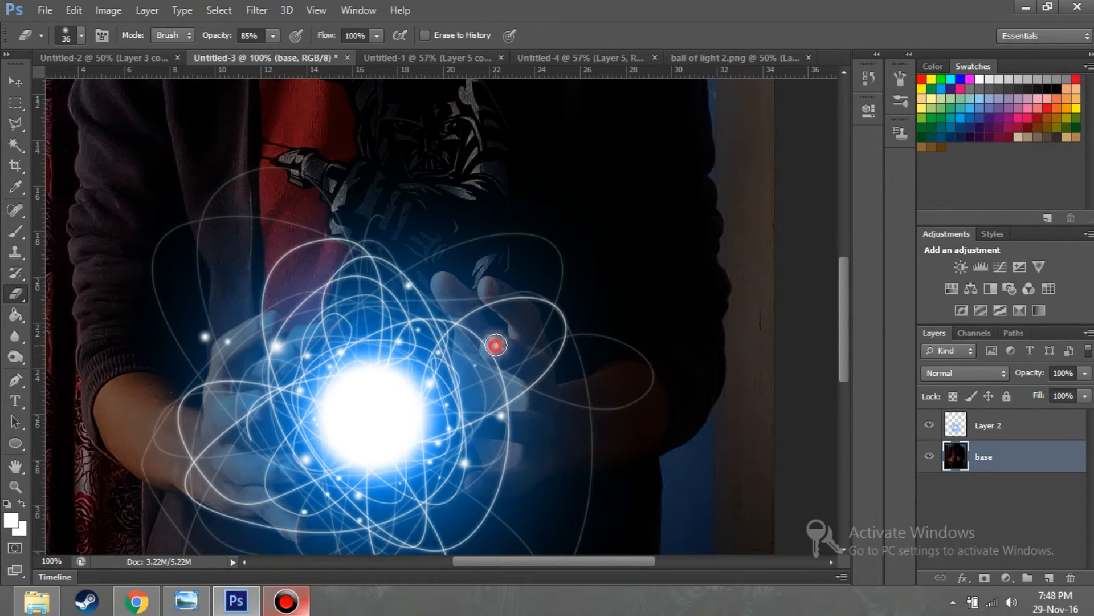
key("alt+bracketright")
mouse_move(505, 343)
left_mouse_down()
mouse_move(539, 361)
mouse_move(551, 389)
mouse_move(588, 412)
mouse_move(629, 391)
mouse_move(587, 392)
mouse_move(560, 413)
mouse_move(572, 426)
mouse_move(552, 417)
mouse_move(539, 377)
mouse_move(548, 420)
mouse_move(468, 422)
mouse_move(523, 429)
mouse_move(466, 421)
mouse_move(551, 428)
mouse_move(559, 457)
left_mouse_up()
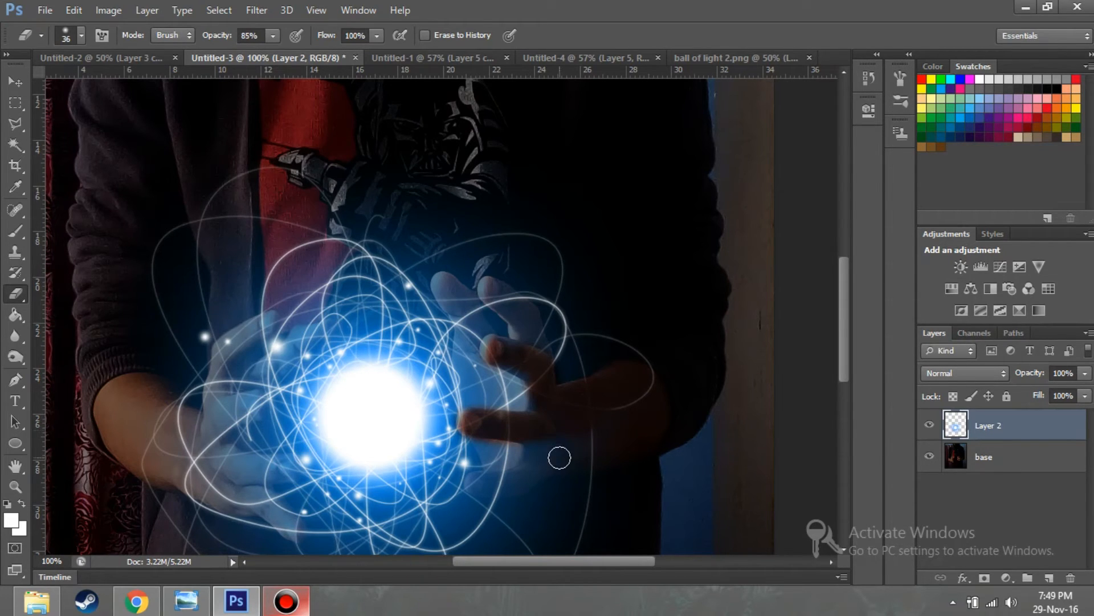
key("ctrl+z")
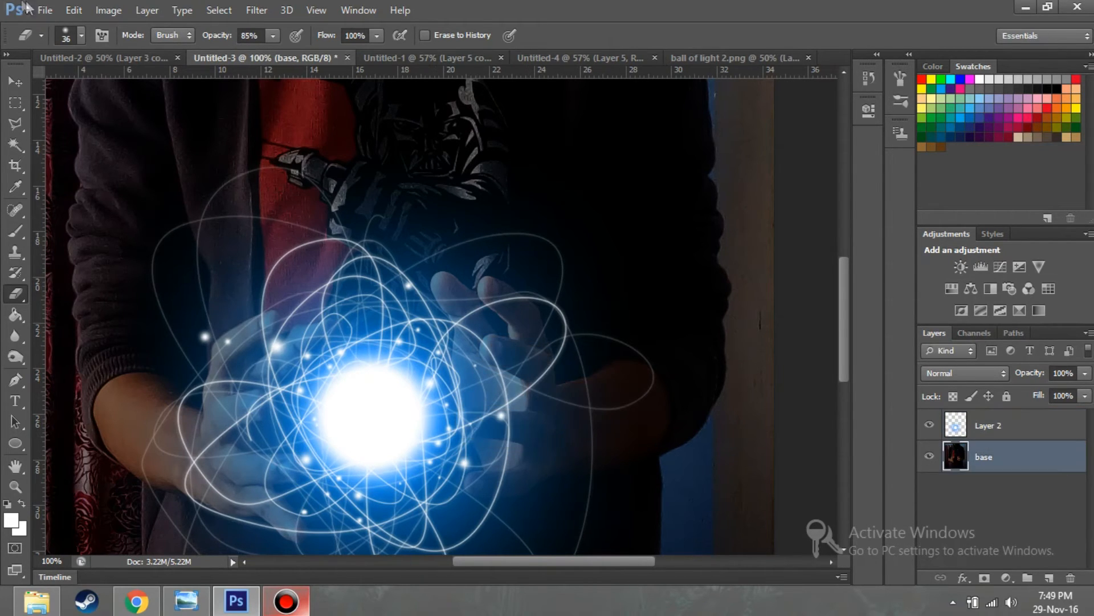
Reduce the Eraser size to 28 px and make Layer 2 the active layer.
left_click(80, 38)
left_click(42, 90)
left_click_drag(39, 90, 38, 91)
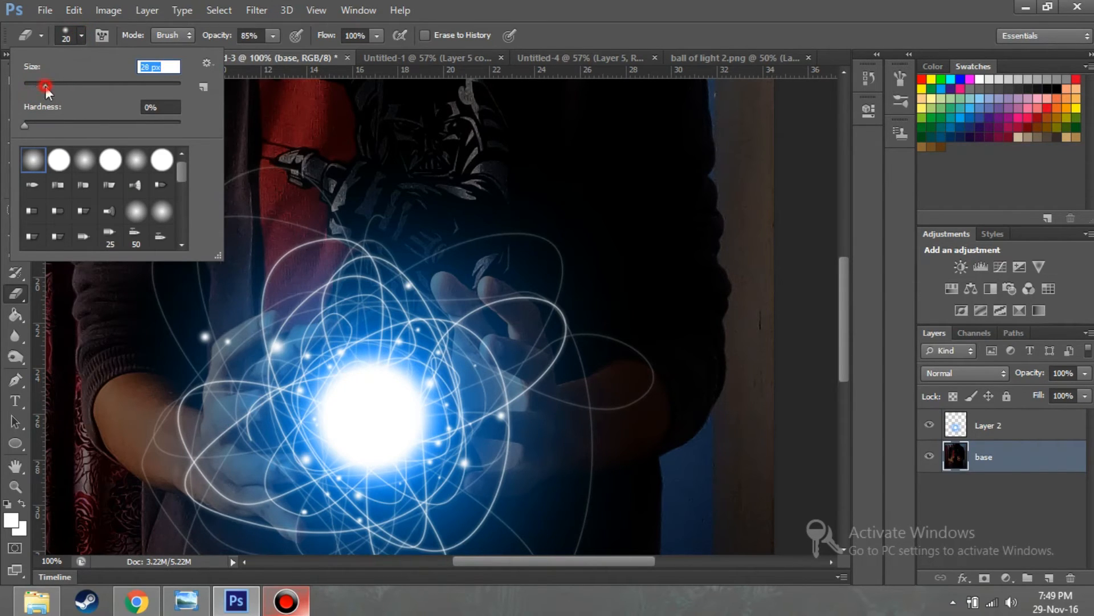
left_click_drag(495, 342, 510, 356)
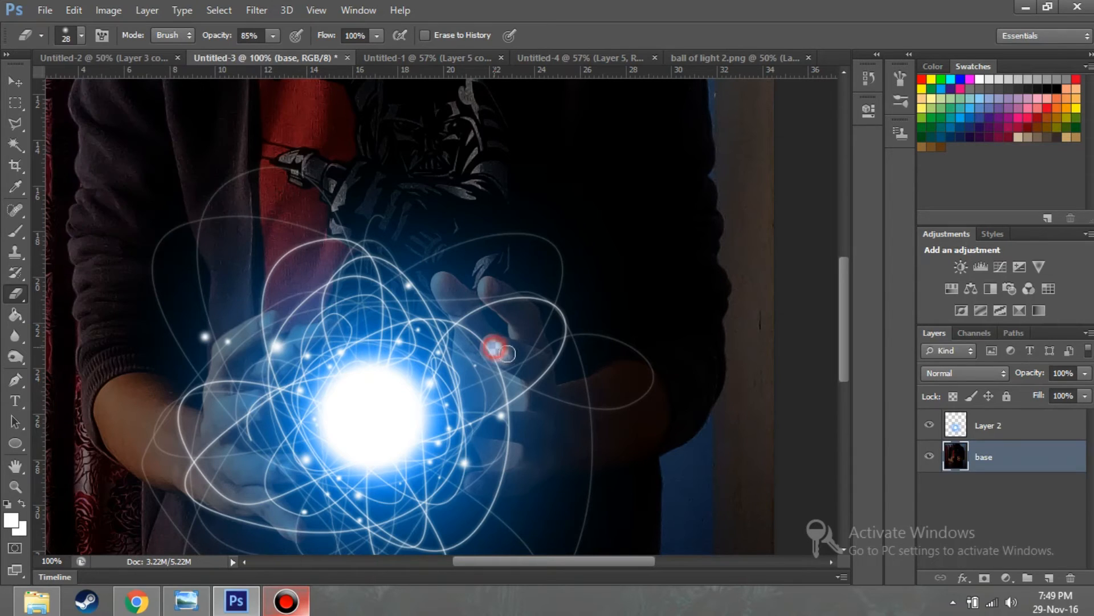
key("ctrl+z")
left_click(1004, 435)
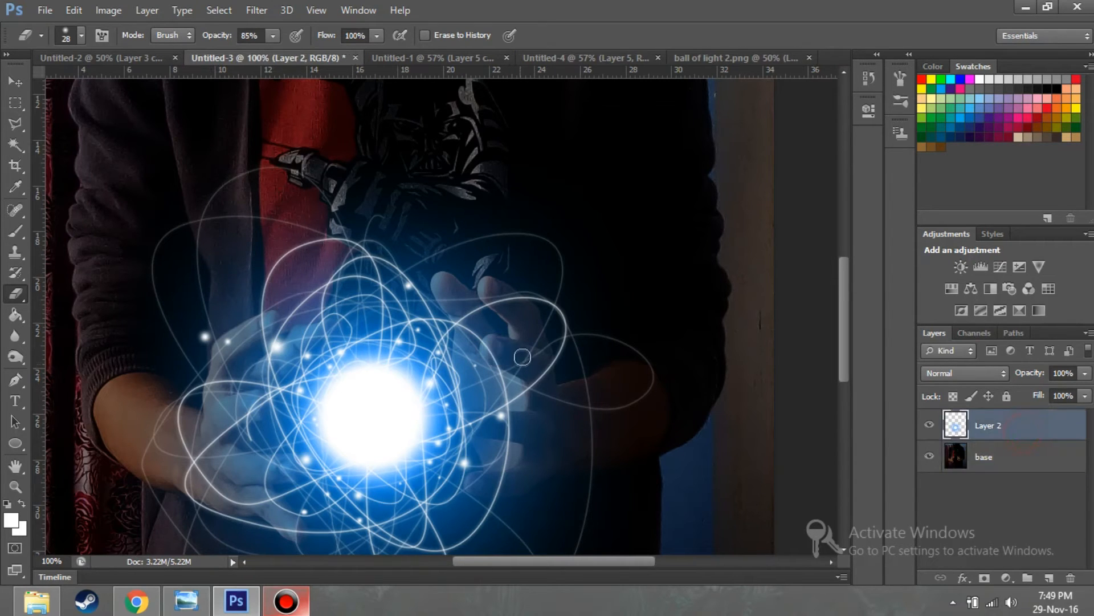
Erase the orb's blue glow over the three front fingers of the right hand and the front of the left hand on Layer 2.
mouse_move(494, 346)
left_mouse_down()
mouse_move(548, 372)
mouse_move(533, 358)
mouse_move(529, 379)
mouse_move(494, 344)
mouse_move(495, 359)
mouse_move(551, 393)
mouse_move(540, 396)
left_mouse_up()
mouse_move(542, 398)
left_mouse_down()
mouse_move(606, 383)
mouse_move(569, 394)
mouse_move(620, 394)
mouse_move(561, 420)
mouse_move(465, 422)
mouse_move(550, 422)
mouse_move(547, 410)
mouse_move(530, 467)
mouse_move(535, 447)
mouse_move(475, 484)
mouse_move(496, 485)
mouse_move(566, 439)
mouse_move(576, 462)
mouse_move(596, 460)
mouse_move(528, 473)
mouse_move(587, 386)
mouse_move(485, 433)
mouse_move(494, 343)
left_mouse_up()
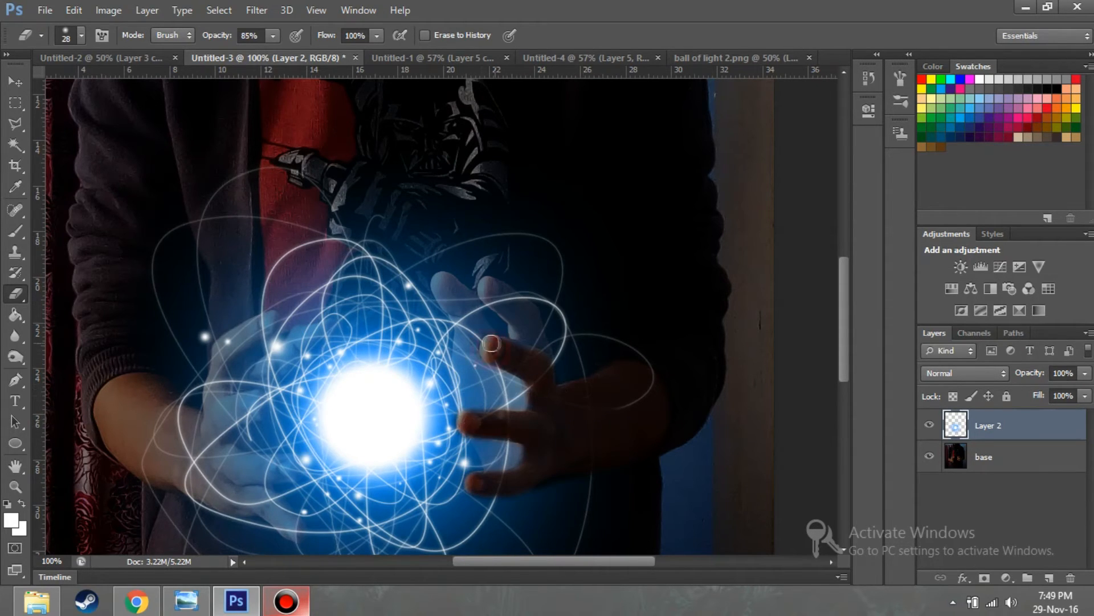
scroll(565, 544, "down", 1)
left_click_drag(555, 561, 500, 561)
mouse_move(477, 305)
left_mouse_down()
mouse_move(456, 318)
mouse_move(501, 335)
mouse_move(477, 307)
mouse_move(430, 399)
mouse_move(471, 398)
mouse_move(421, 416)
mouse_move(450, 445)
mouse_move(433, 456)
mouse_move(407, 404)
mouse_move(411, 428)
mouse_move(443, 456)
mouse_move(503, 459)
mouse_move(411, 451)
left_mouse_up()
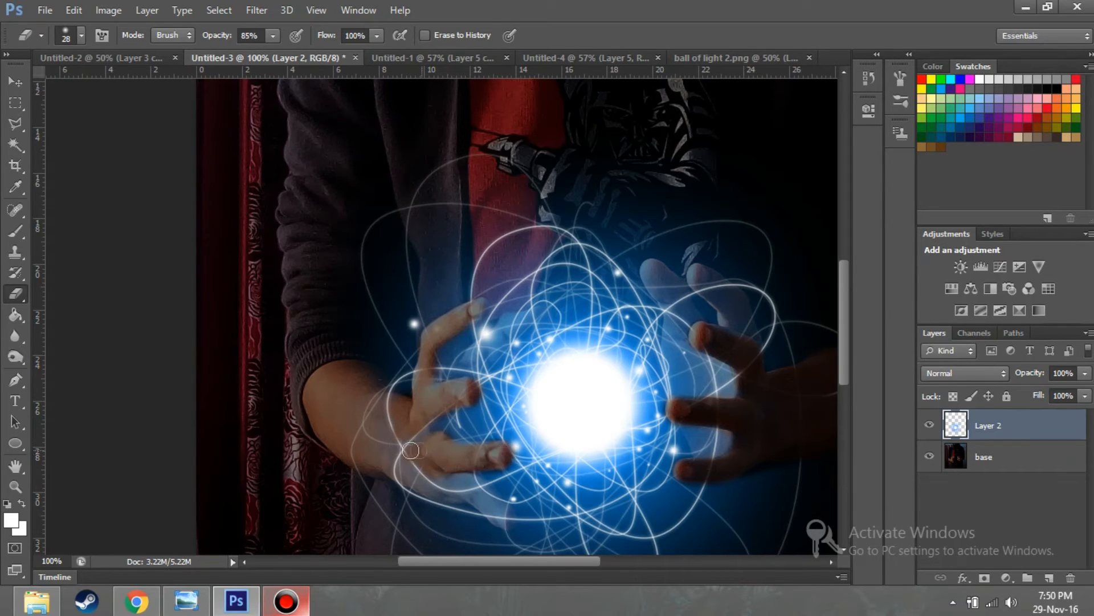
right_click(354, 439, "alt")
mouse_move(391, 404)
left_mouse_down()
mouse_move(360, 442)
mouse_move(415, 477)
left_mouse_up()
Reduce the Eraser to 23 px and clear the remaining glow over the left hand's lower fingers.
left_click(81, 35)
left_click_drag(54, 87, 40, 86)
mouse_move(442, 482)
left_mouse_down()
mouse_move(499, 511)
mouse_move(413, 484)
mouse_move(508, 516)
mouse_move(470, 481)
mouse_move(482, 506)
mouse_move(456, 393)
mouse_move(448, 408)
left_mouse_up()
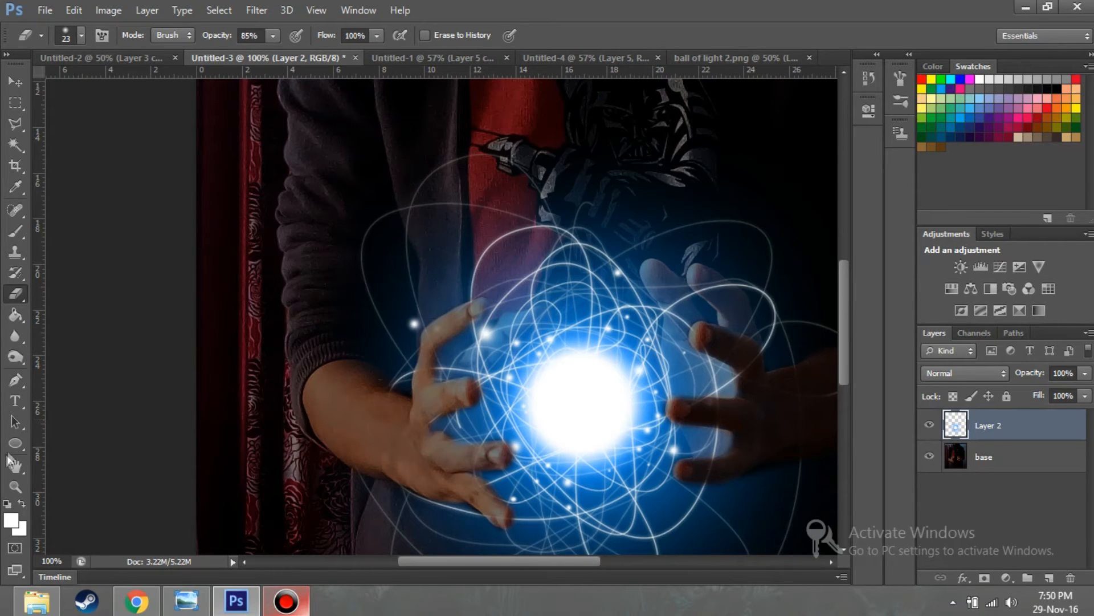
left_click(16, 486)
left_click(83, 35)
left_click(298, 236)
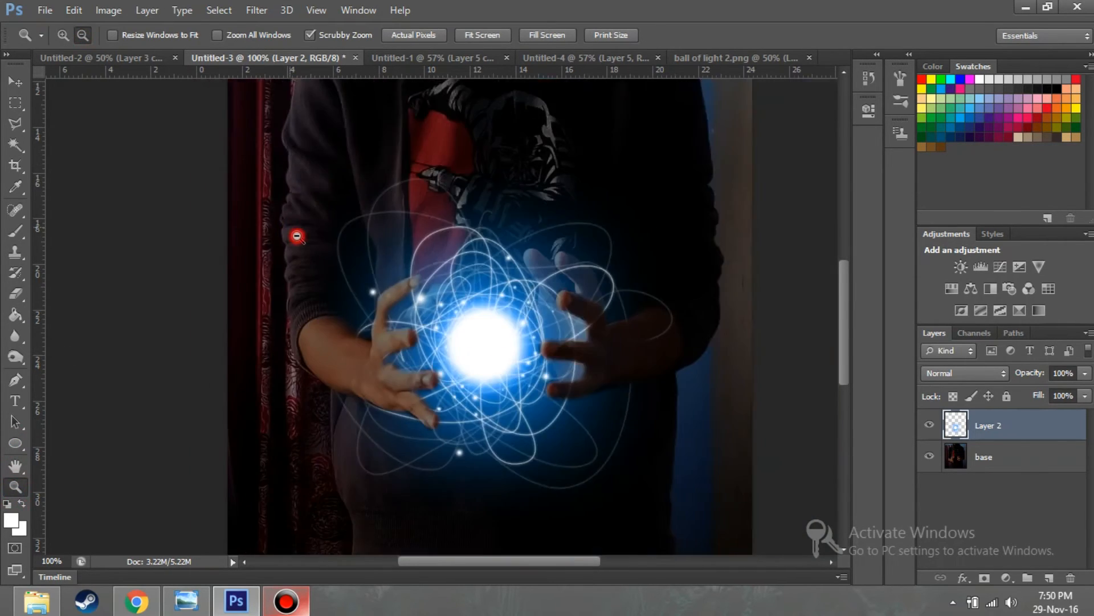
left_click(298, 236)
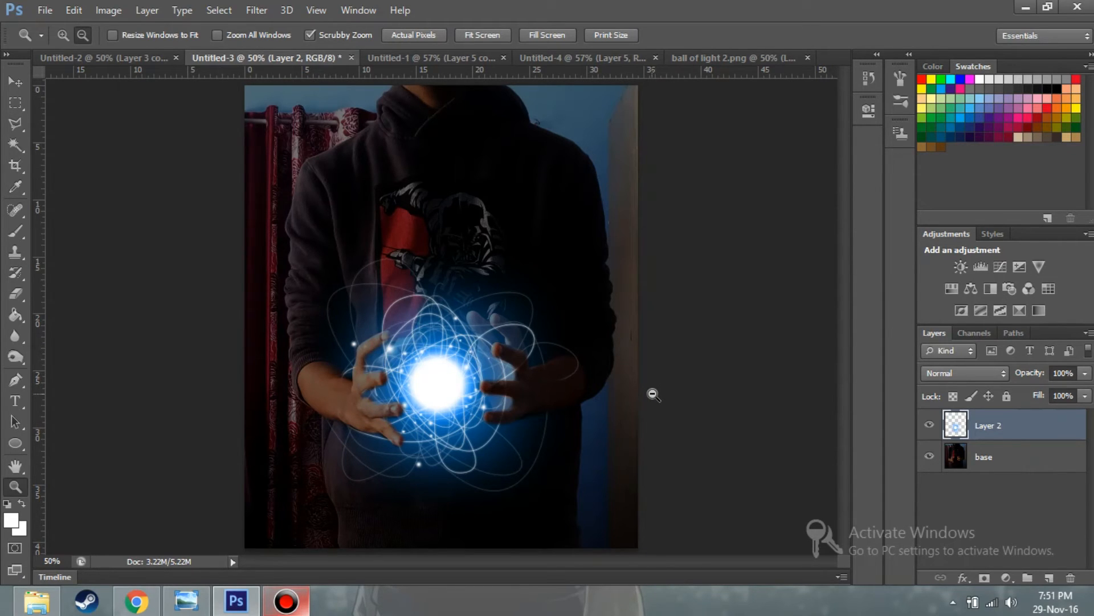
Add a new layer directly above the base layer and name it "brightness".
left_click(15, 293)
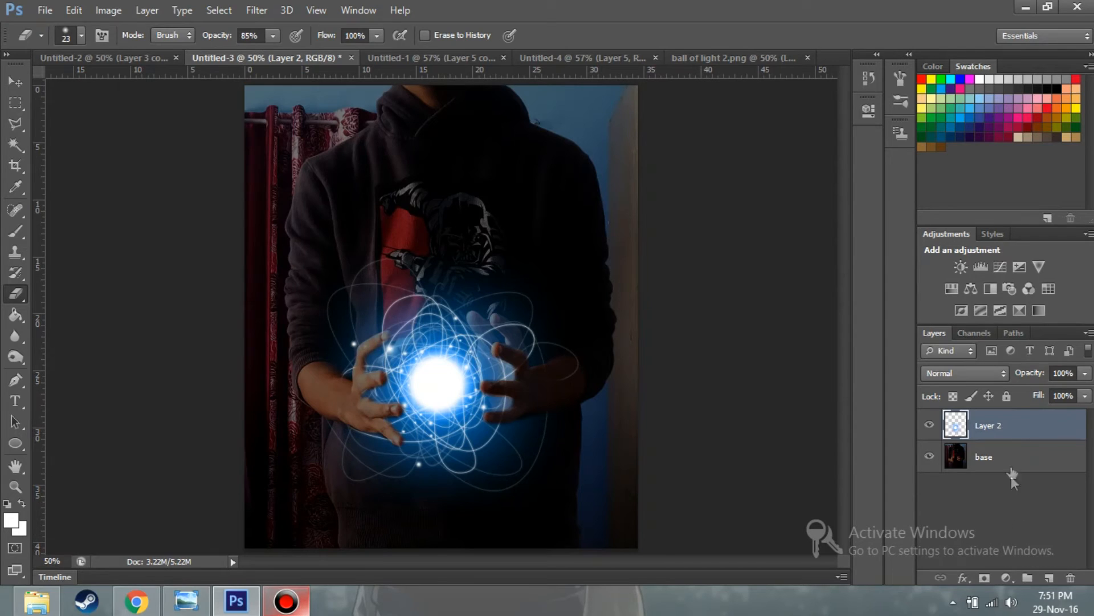
left_click(1005, 463)
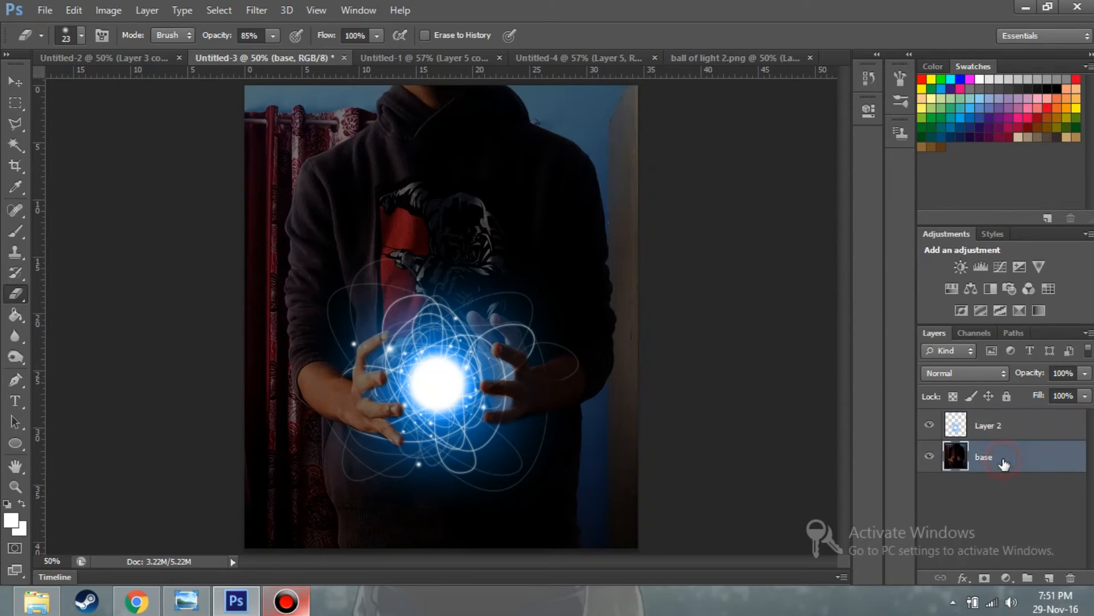
left_click(1049, 578)
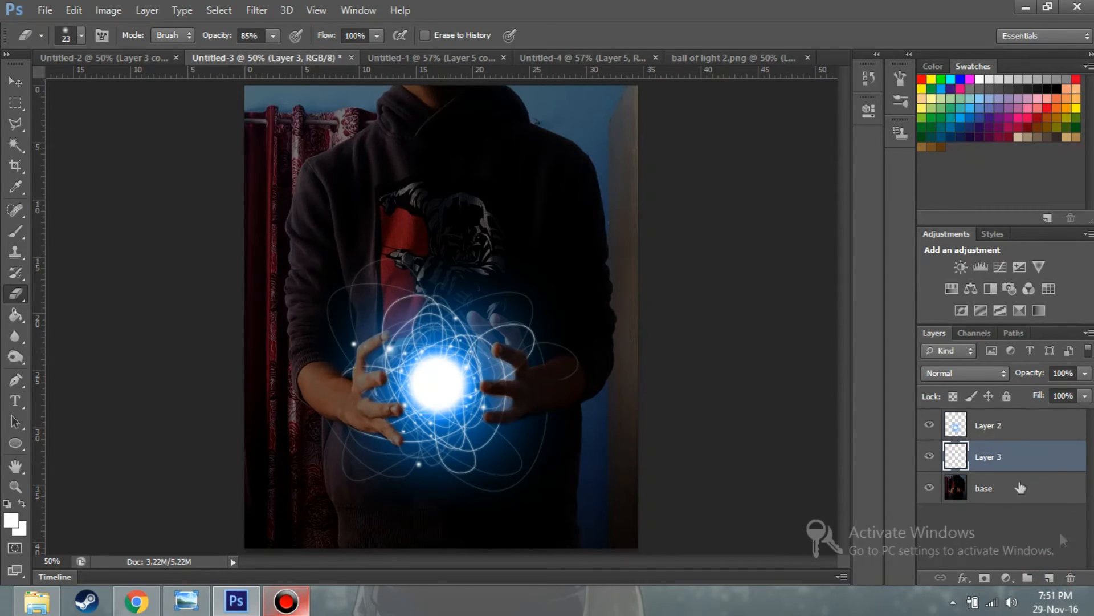
double_click(991, 459)
key("BackSpace")
type("brightness")
key("Return")
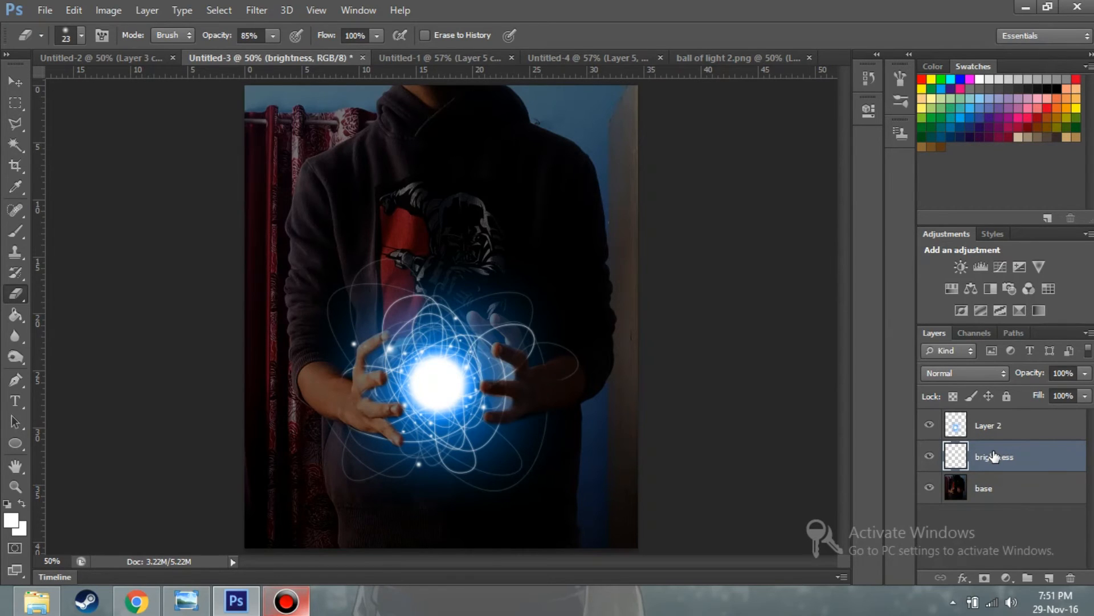
Hide Layer 2 and paint solid white over the hands and shirt print on the brightness layer with a soft 226 px brush.
left_click(15, 231)
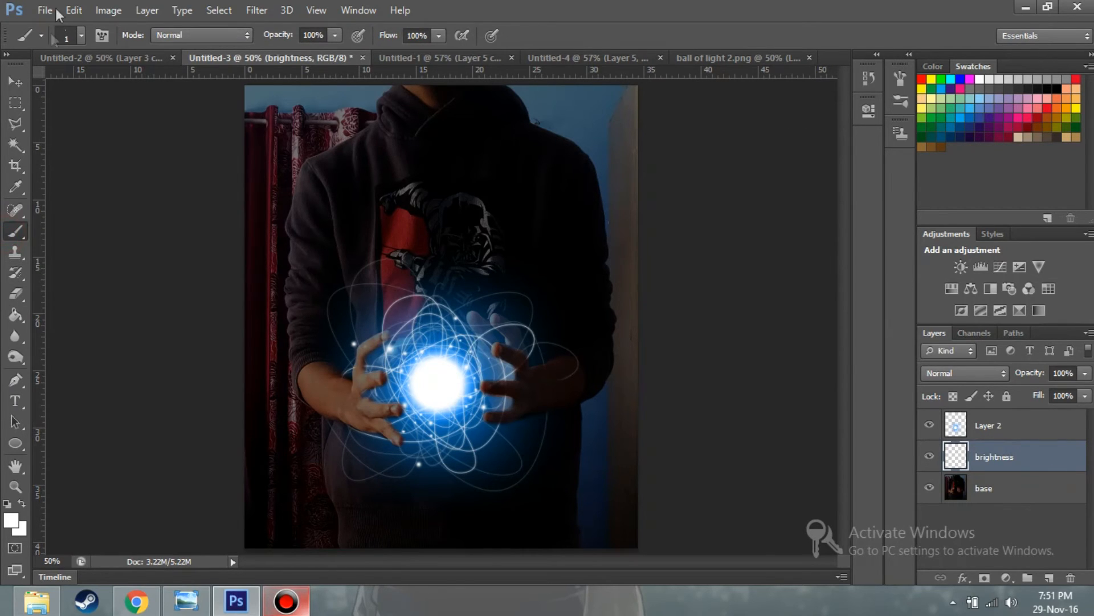
left_click(85, 35)
left_click(108, 87)
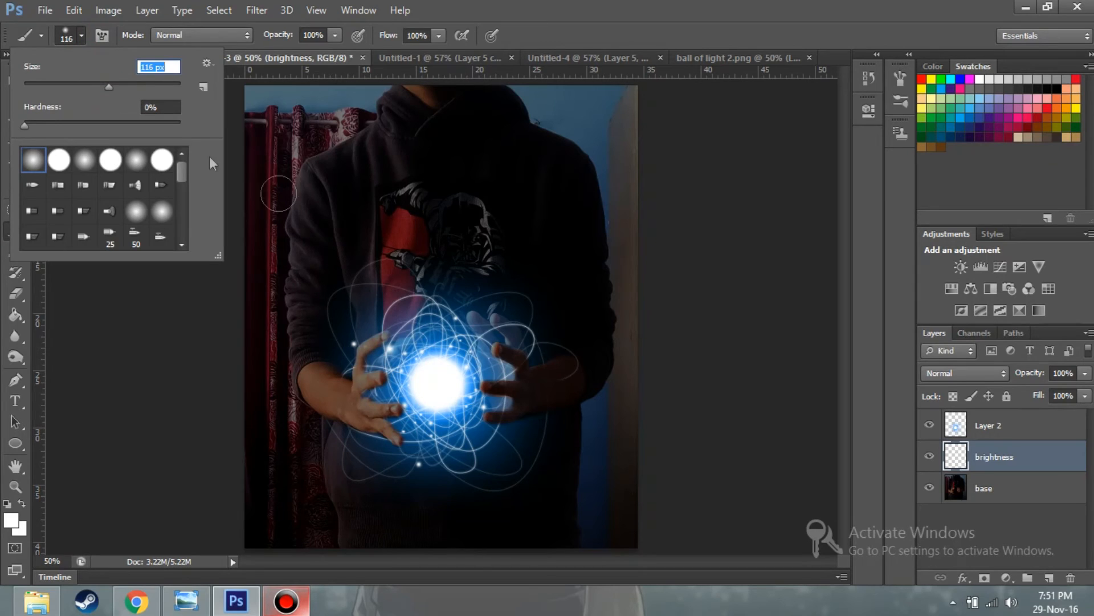
left_click_drag(121, 81, 144, 84)
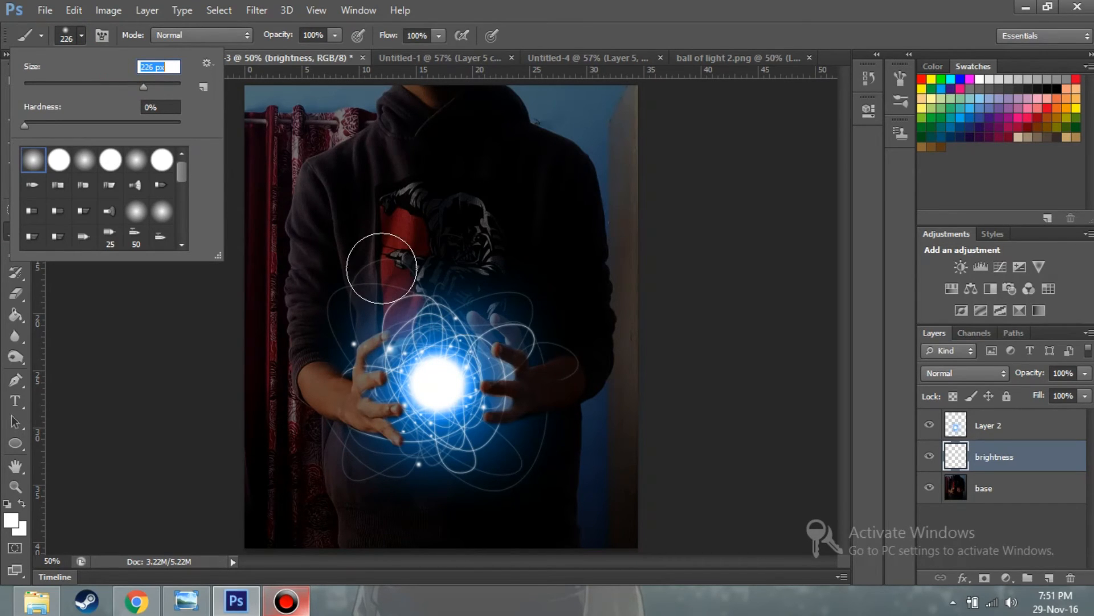
left_click_drag(447, 282, 426, 349)
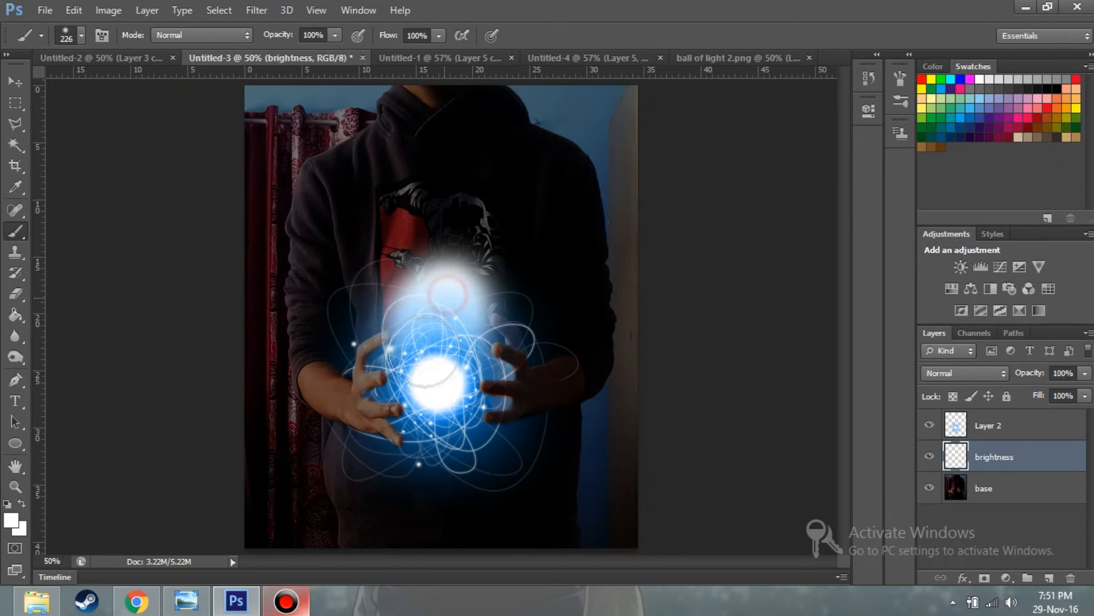
left_click(928, 426)
mouse_move(420, 329)
left_mouse_down()
mouse_move(407, 371)
mouse_move(461, 356)
mouse_move(361, 386)
mouse_move(524, 393)
mouse_move(457, 344)
mouse_move(383, 361)
mouse_move(427, 310)
mouse_move(495, 342)
mouse_move(420, 258)
mouse_move(467, 262)
mouse_move(428, 296)
mouse_move(494, 349)
mouse_move(503, 374)
mouse_move(424, 395)
left_mouse_up()
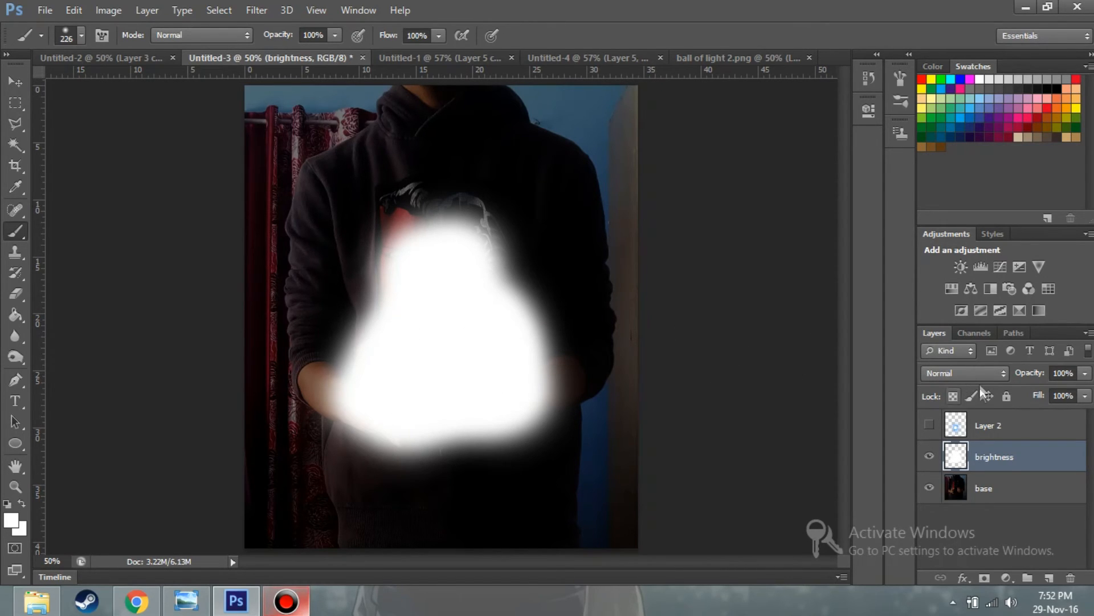
Change the brightness layer's blend mode to Overlay.
left_click(945, 373)
left_click(955, 201)
Compare the photo with and without the brightness layer, both with the orb hidden and with Layer 2 shown.
left_click(923, 458)
left_click(923, 457)
left_click(923, 457)
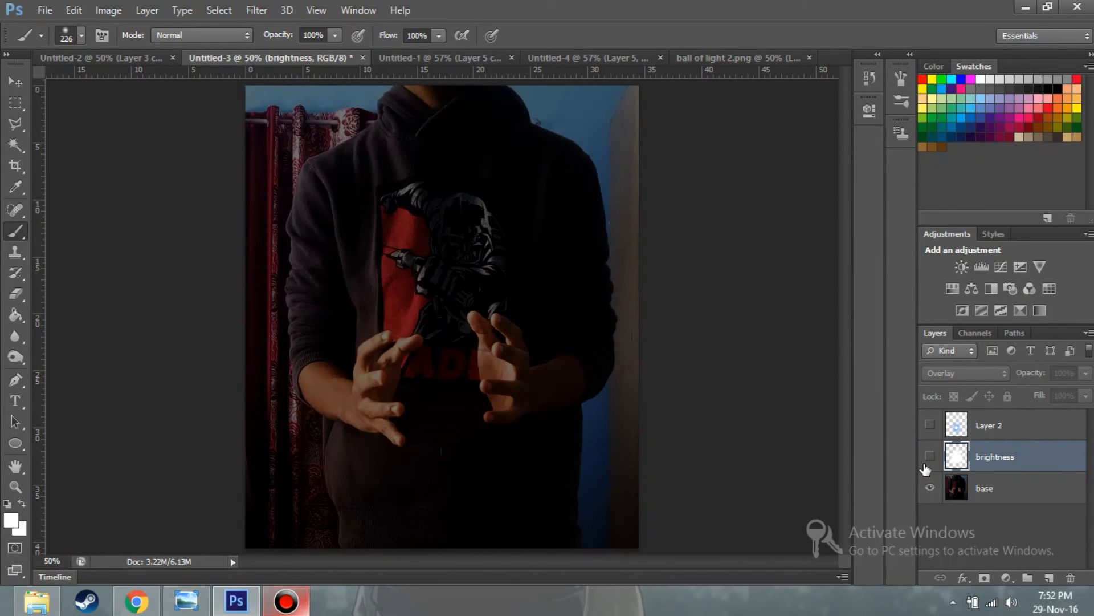
left_click(929, 457)
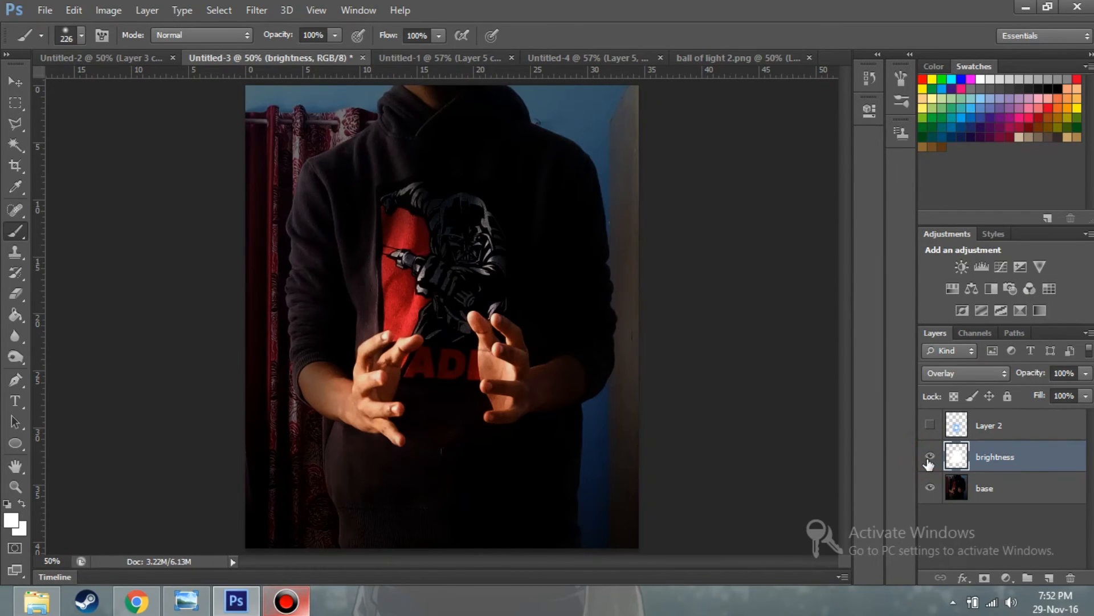
left_click(929, 457)
left_click(929, 424)
left_click(928, 457)
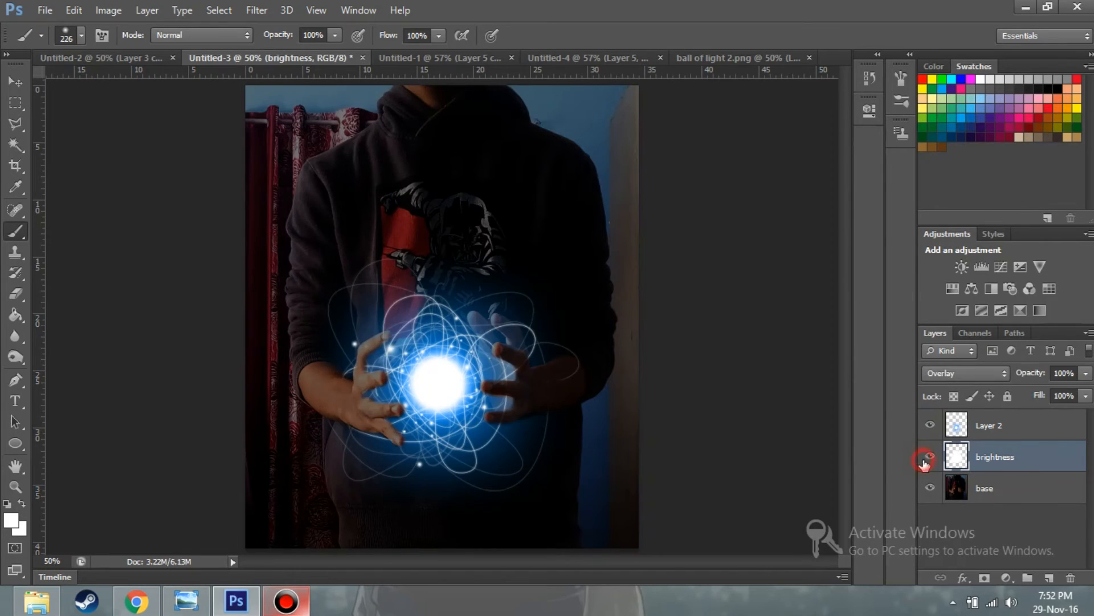
left_click(926, 462)
left_click(926, 462)
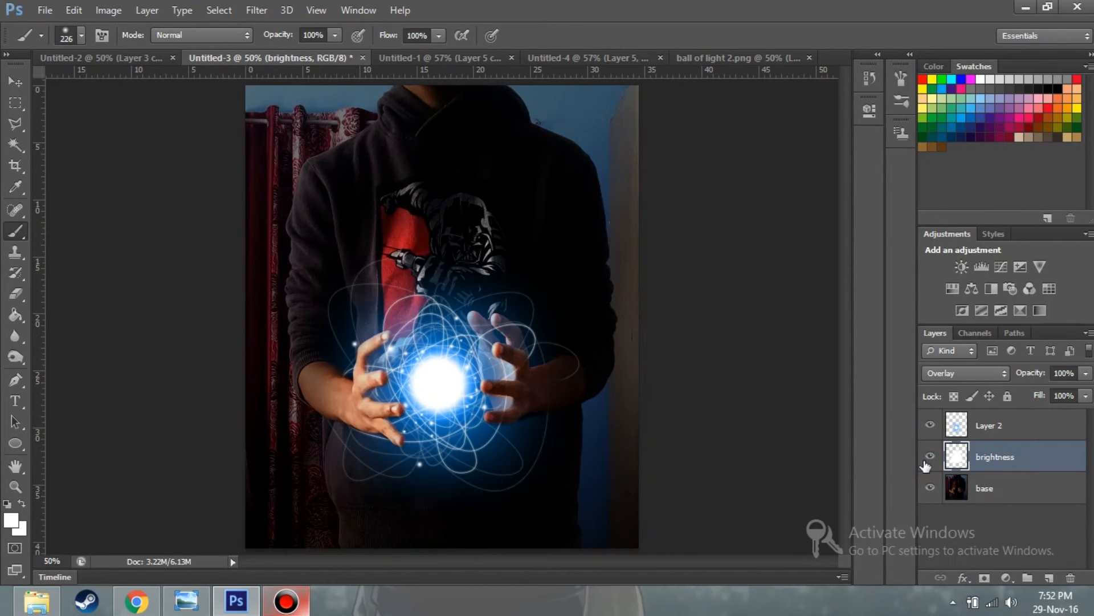
left_click(926, 461)
left_click(926, 462)
Duplicate the brightness layer while Layer 2 is hidden, and show Layer 2 again.
left_click(929, 427)
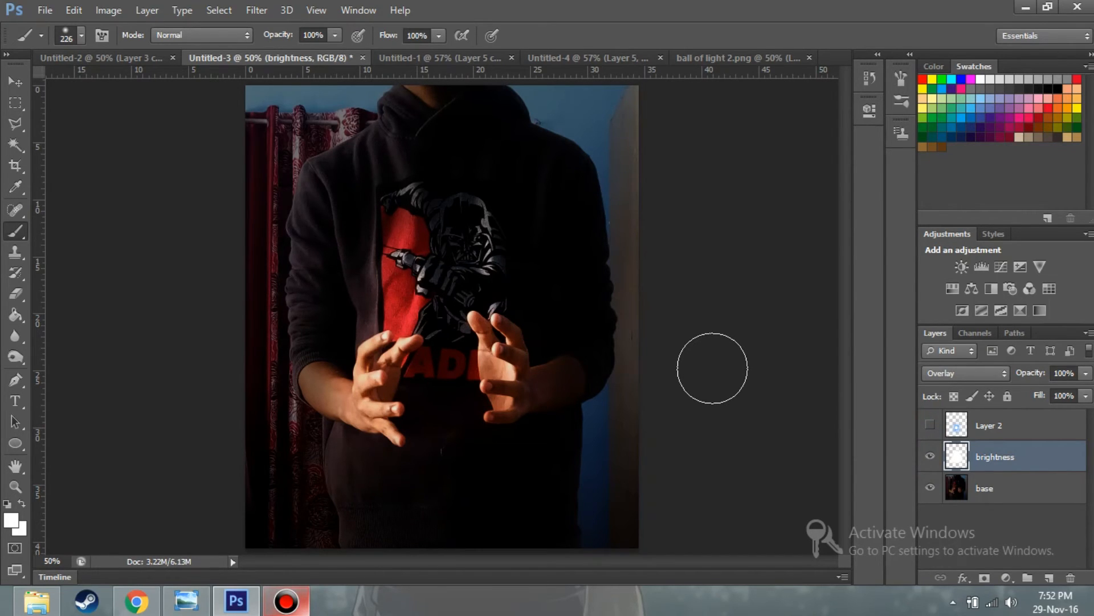
key("ctrl+j")
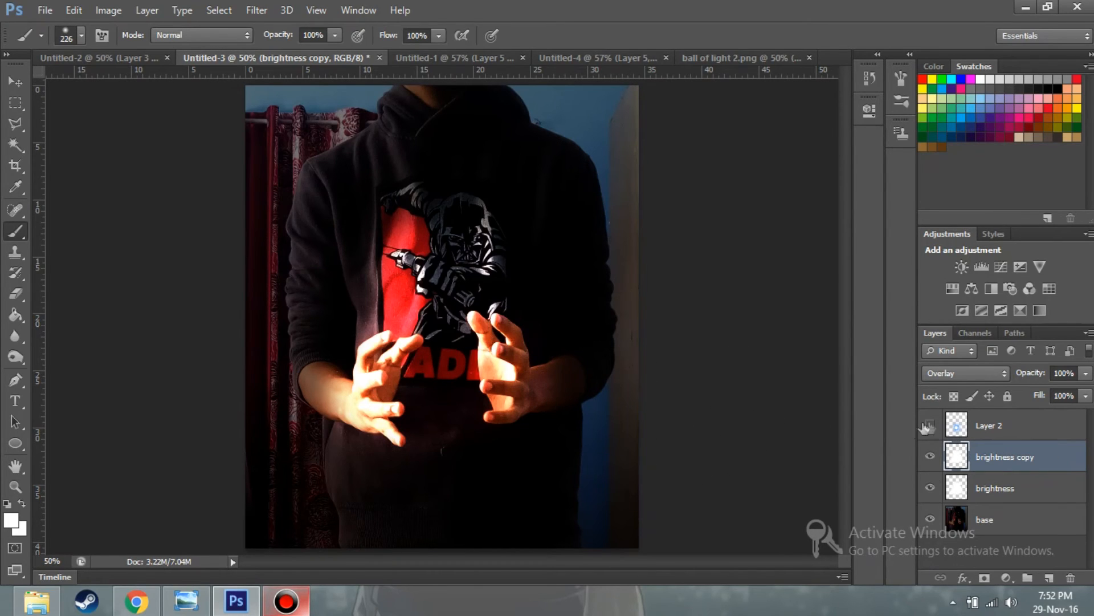
left_click(930, 425)
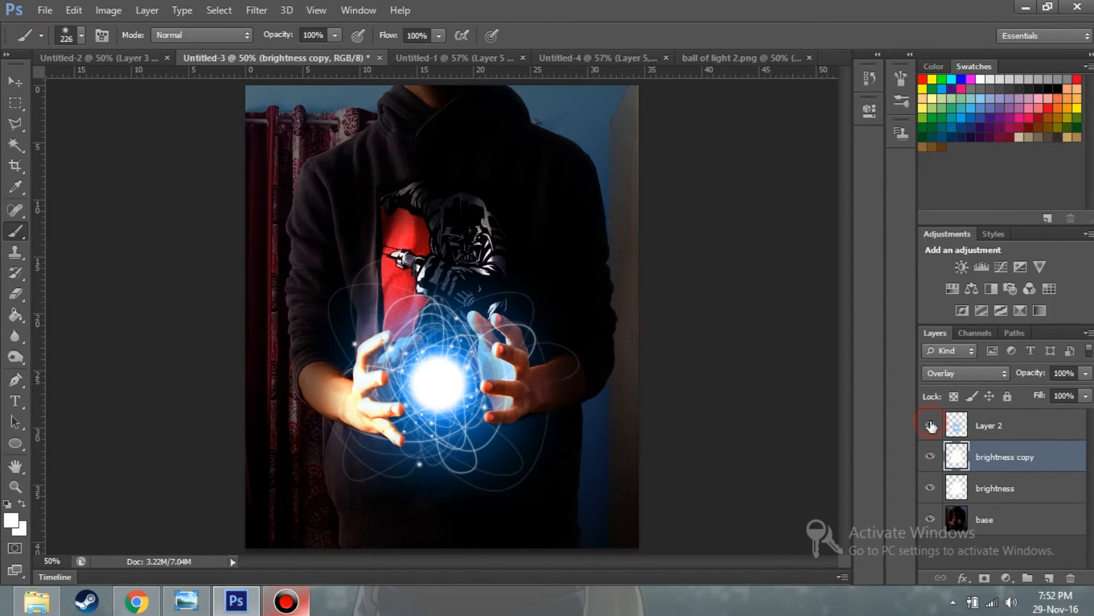
Set Layer 2's blend mode to Screen.
left_click(989, 429)
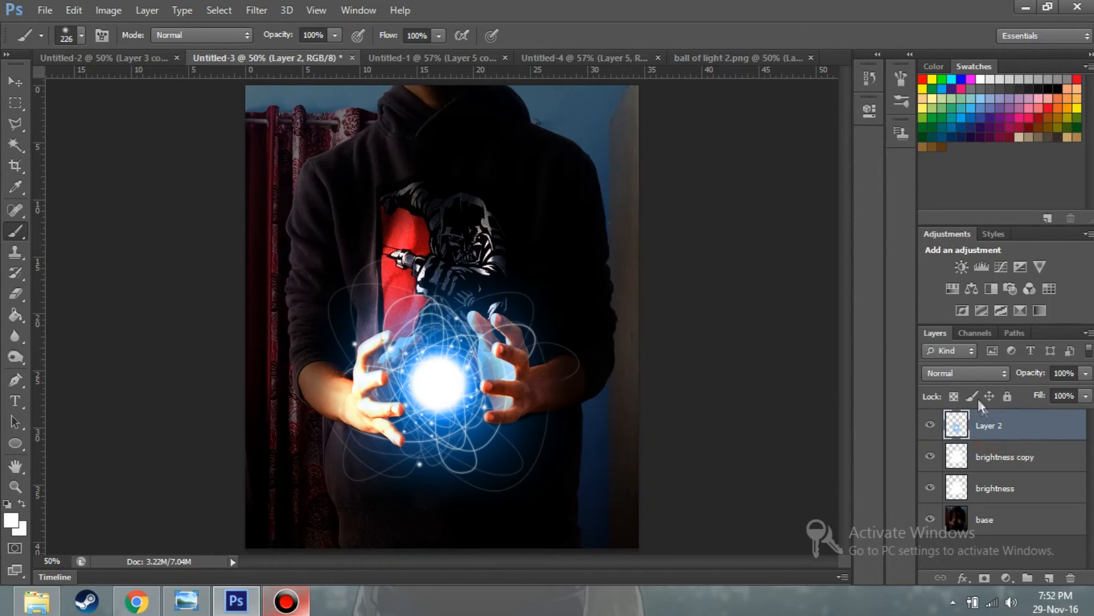
left_click(956, 374)
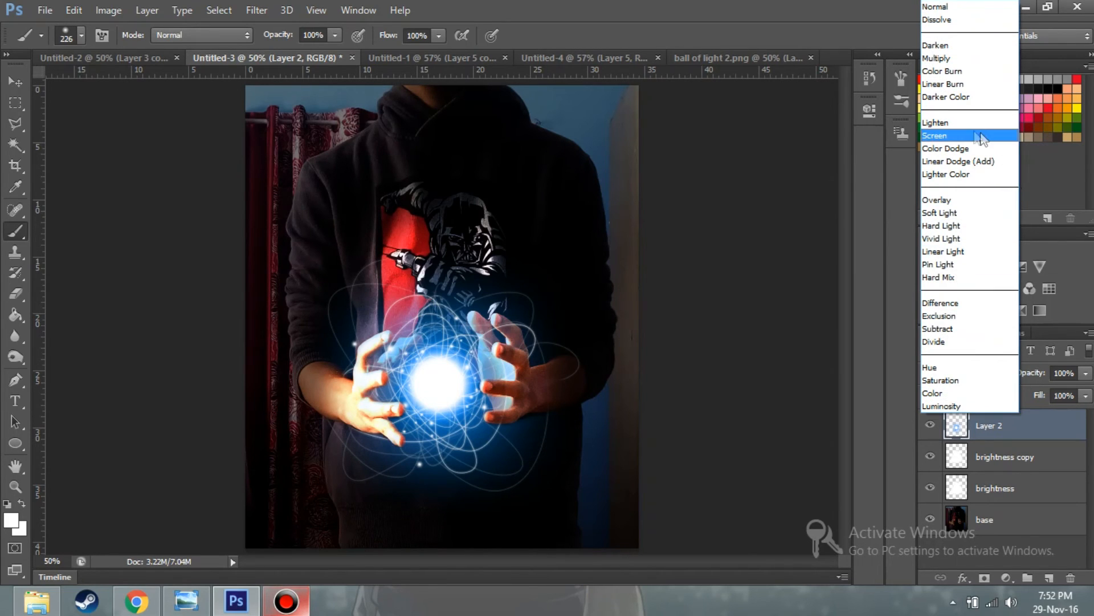
left_click(984, 138)
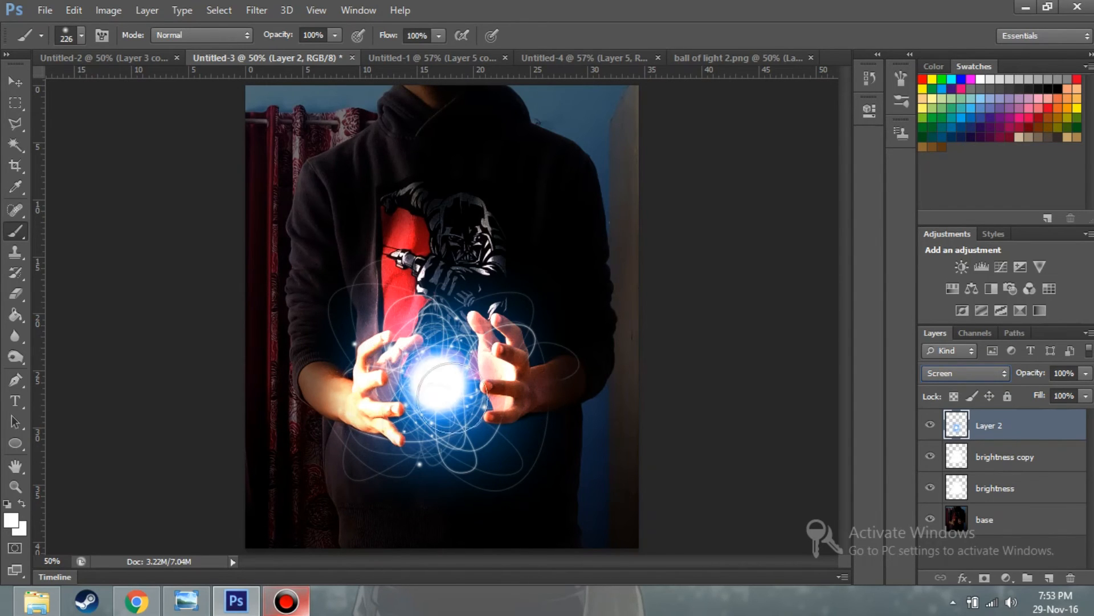
On the brightness copy layer, erase the excess brightness from the left hand's upper finger and wrist, using the Eraser at 23 px and 65 px.
left_click(990, 465)
left_click(15, 485)
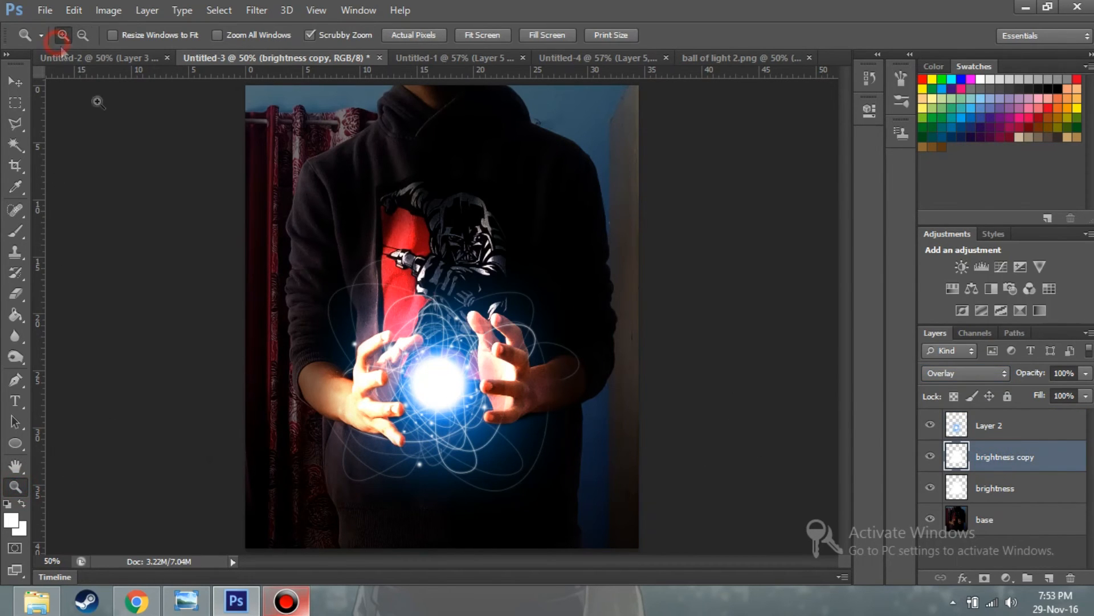
left_click(263, 374)
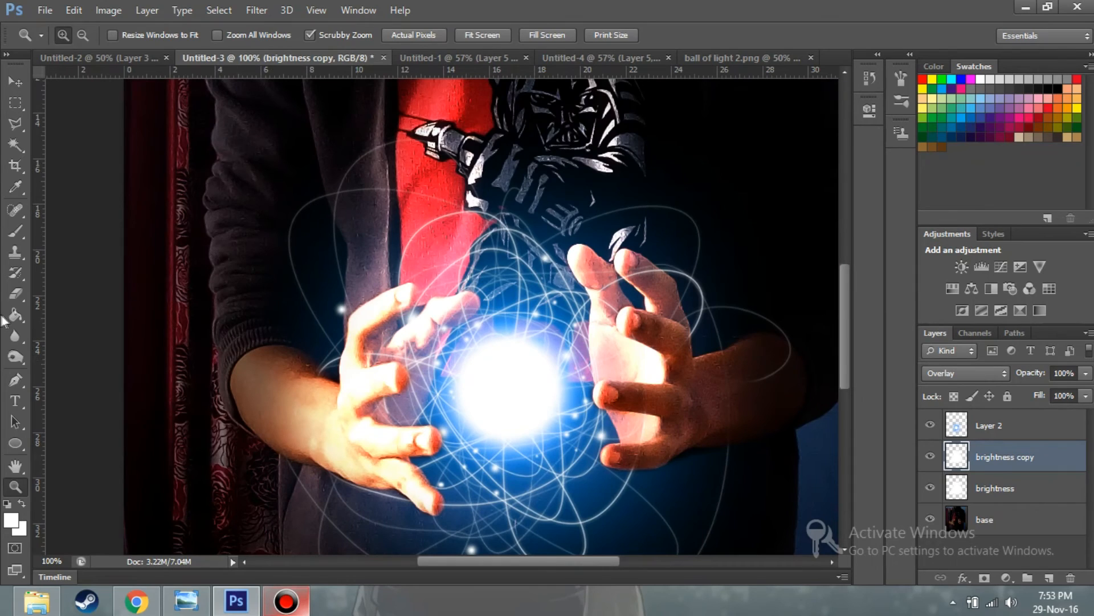
left_click(15, 293)
mouse_move(375, 309)
left_mouse_down()
mouse_move(359, 325)
mouse_move(397, 299)
mouse_move(368, 321)
mouse_move(358, 358)
mouse_move(356, 338)
mouse_move(347, 384)
mouse_move(388, 378)
mouse_move(355, 397)
mouse_move(362, 385)
mouse_move(346, 389)
mouse_move(353, 417)
left_mouse_up()
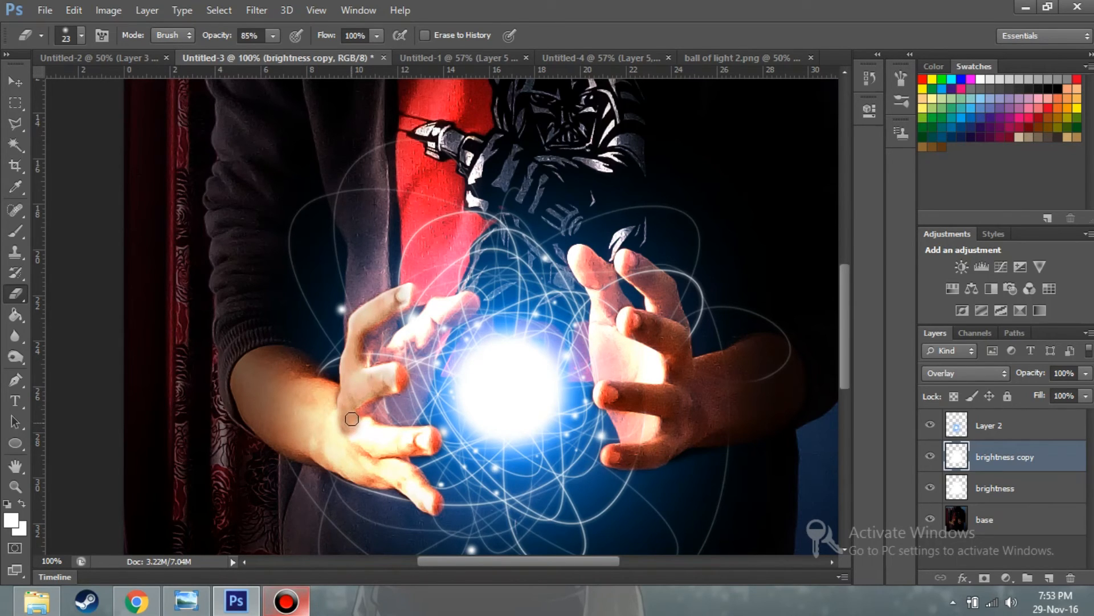
left_click(81, 39)
left_click(74, 89)
mouse_move(324, 450)
left_mouse_down()
mouse_move(315, 407)
mouse_move(323, 448)
mouse_move(357, 470)
mouse_move(295, 400)
mouse_move(312, 399)
mouse_move(322, 414)
mouse_move(313, 439)
left_mouse_up()
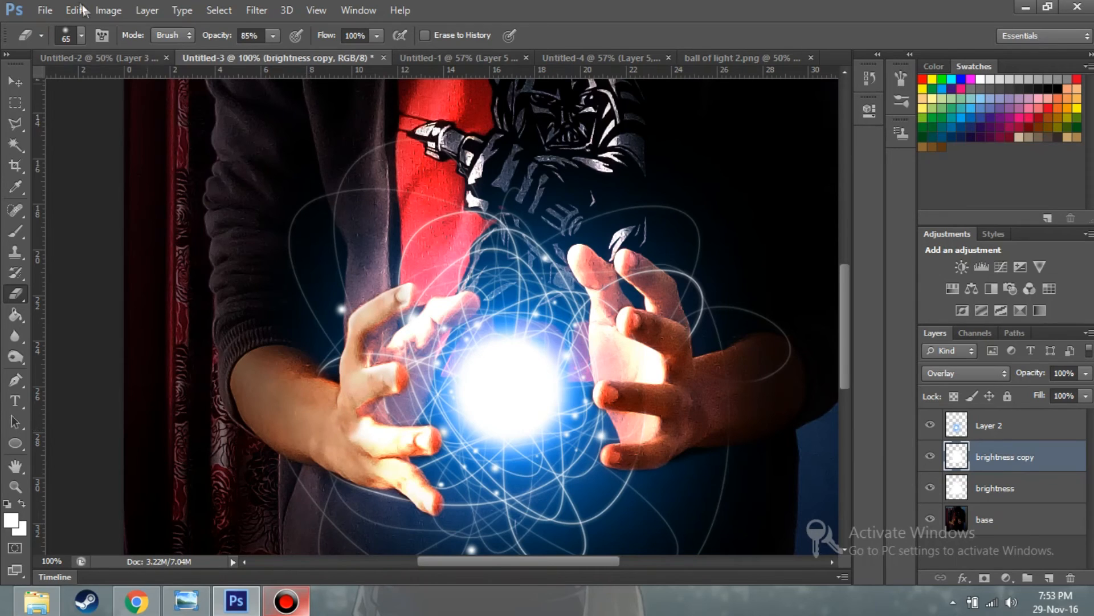
Set the Eraser to 50 px and soften the overbright areas on the lower left fingers and the right hand's fingers.
left_click(80, 39)
left_click(63, 83)
left_click(328, 422)
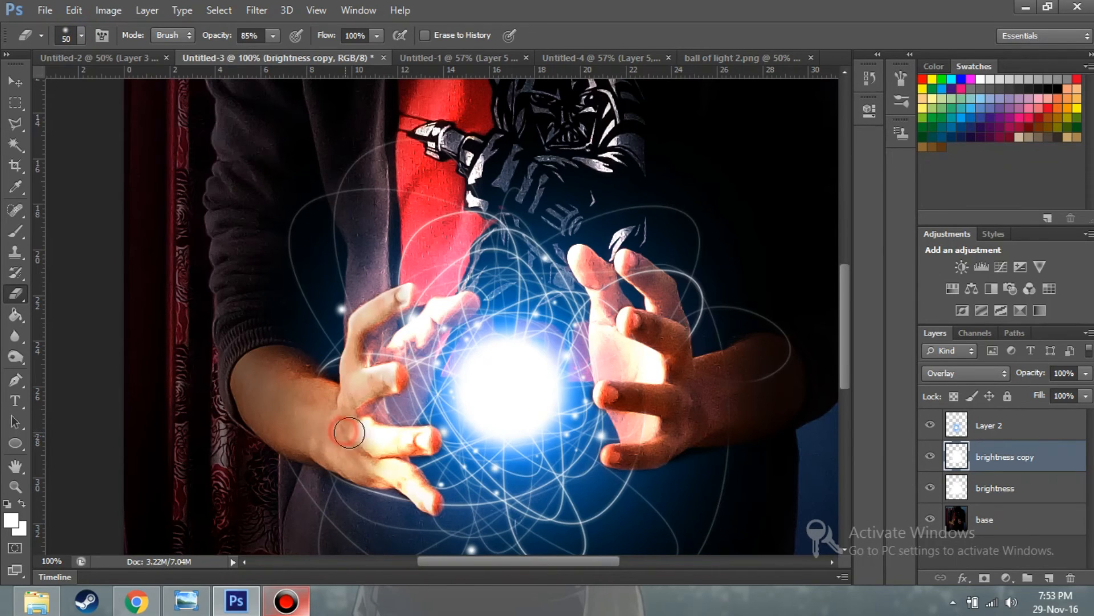
mouse_move(419, 441)
left_mouse_down()
mouse_move(391, 486)
mouse_move(383, 451)
mouse_move(431, 503)
left_mouse_up()
mouse_move(632, 276)
left_mouse_down()
mouse_move(676, 305)
mouse_move(696, 358)
mouse_move(658, 327)
mouse_move(624, 323)
mouse_move(693, 355)
mouse_move(645, 395)
mouse_move(607, 390)
left_mouse_up()
left_click_drag(616, 456, 644, 456)
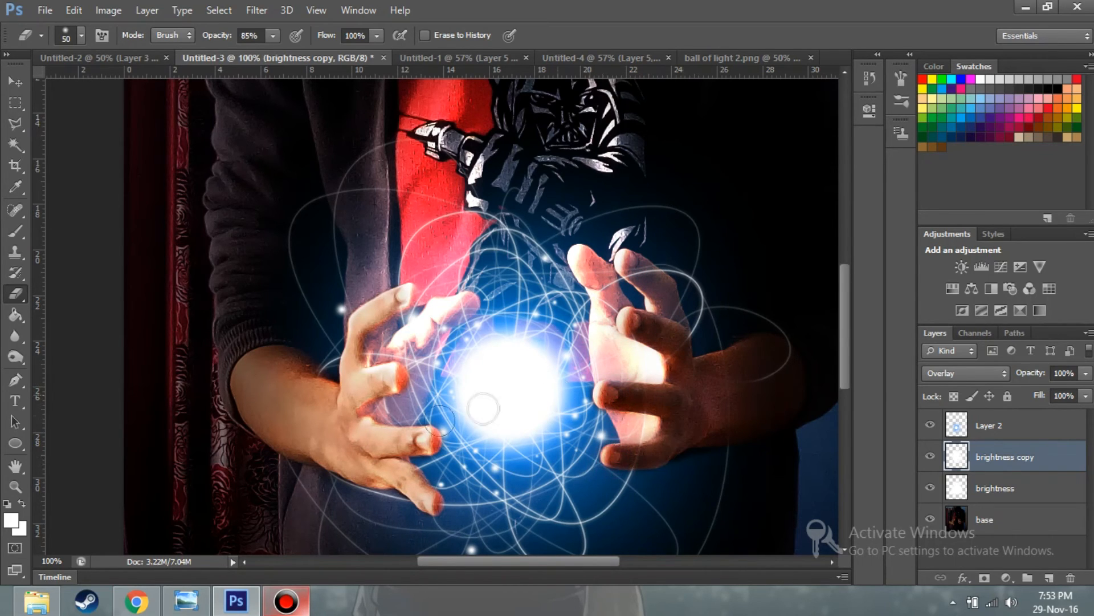
left_click(15, 487)
left_click(241, 266, "alt")
left_click(241, 266, "alt")
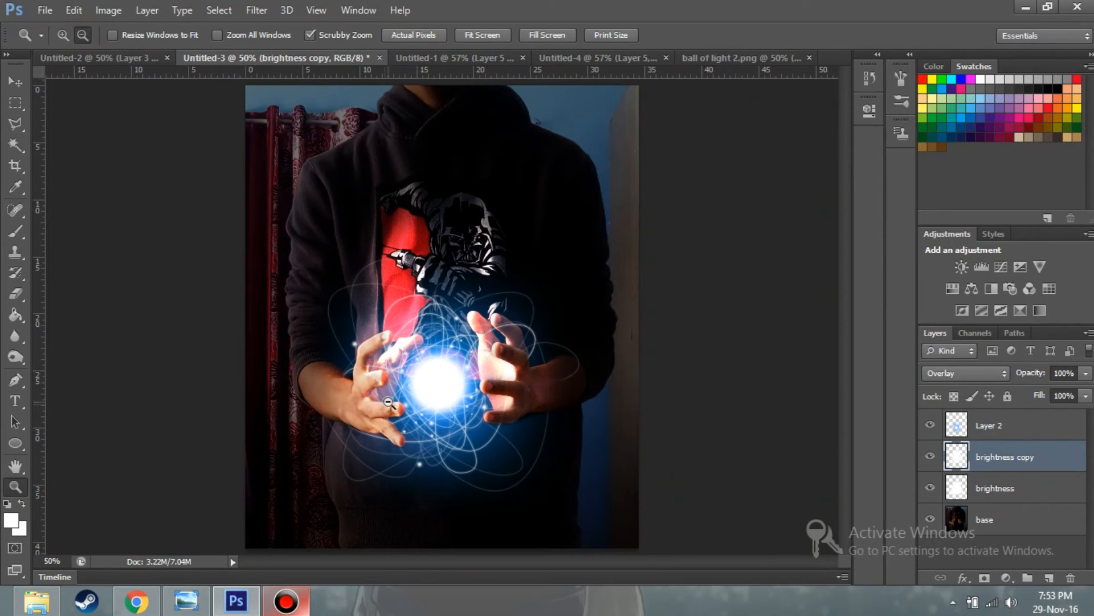
Apply Levels to Layer 2 with input values 37, 0.57 and 216, and compare the image with the brightness copy layer hidden.
key("v")
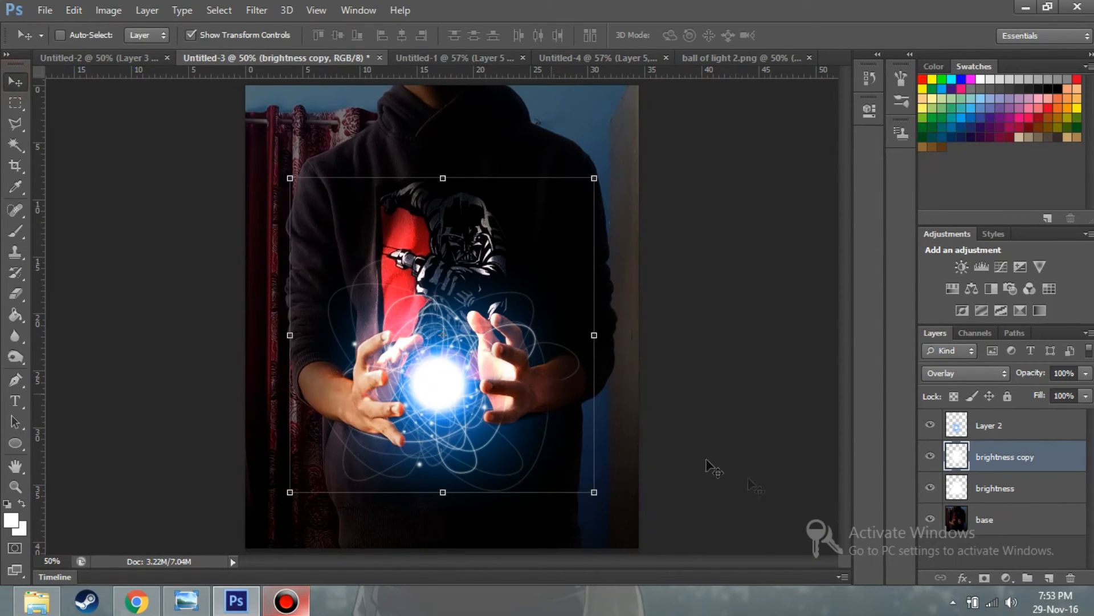
left_click(1060, 424)
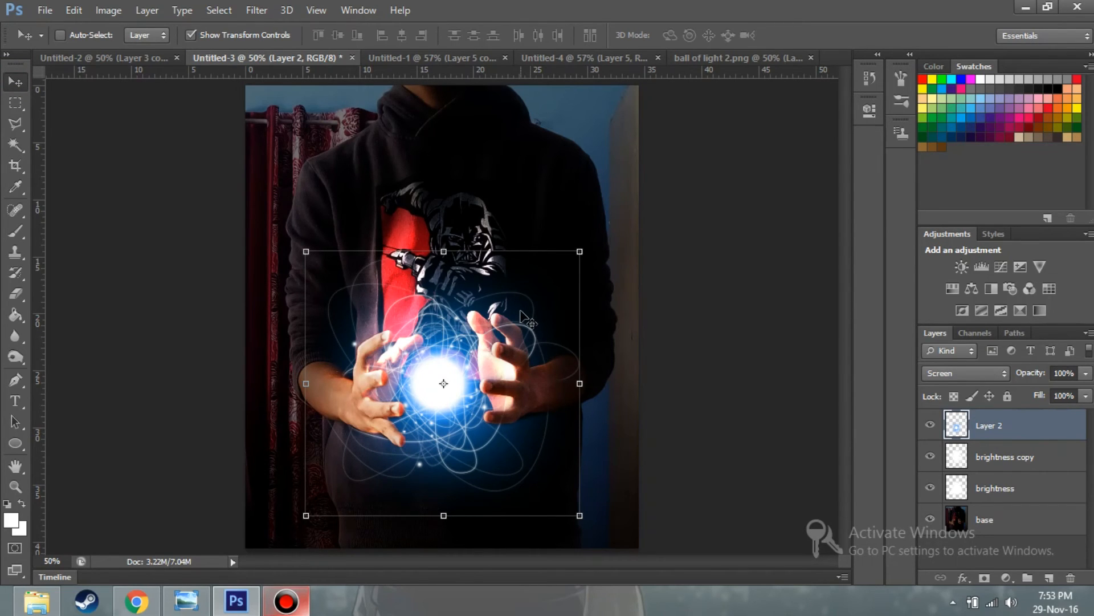
key("ctrl+l")
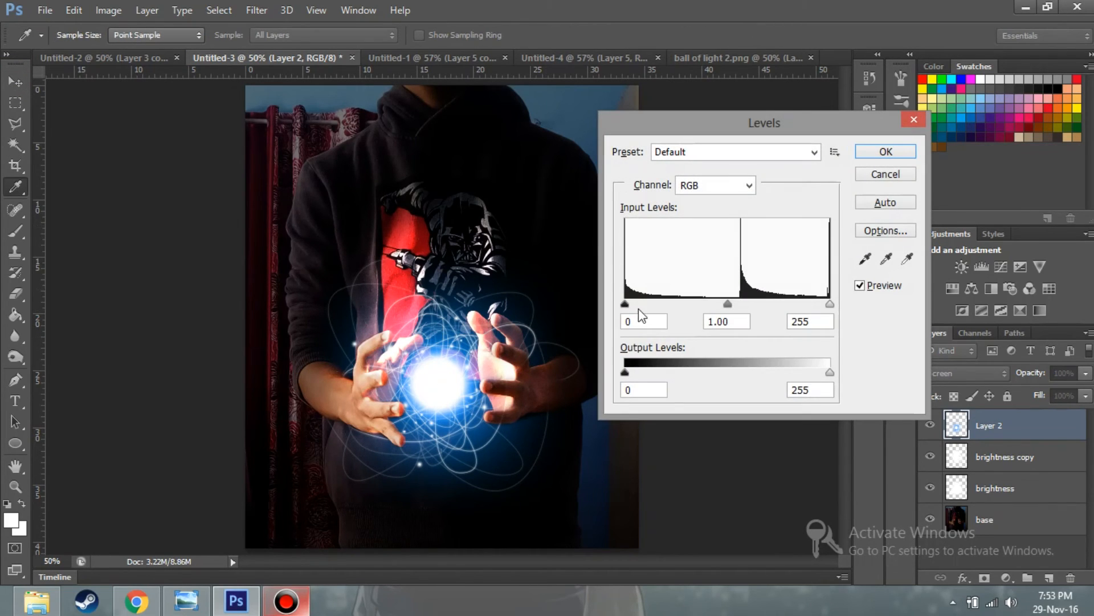
left_click_drag(630, 305, 606, 293)
left_click(726, 302)
left_click_drag(726, 302, 762, 307)
mouse_move(623, 299)
left_mouse_down()
mouse_move(654, 308)
mouse_move(576, 309)
mouse_move(737, 306)
mouse_move(624, 306)
left_mouse_up()
left_click_drag(830, 304, 798, 307)
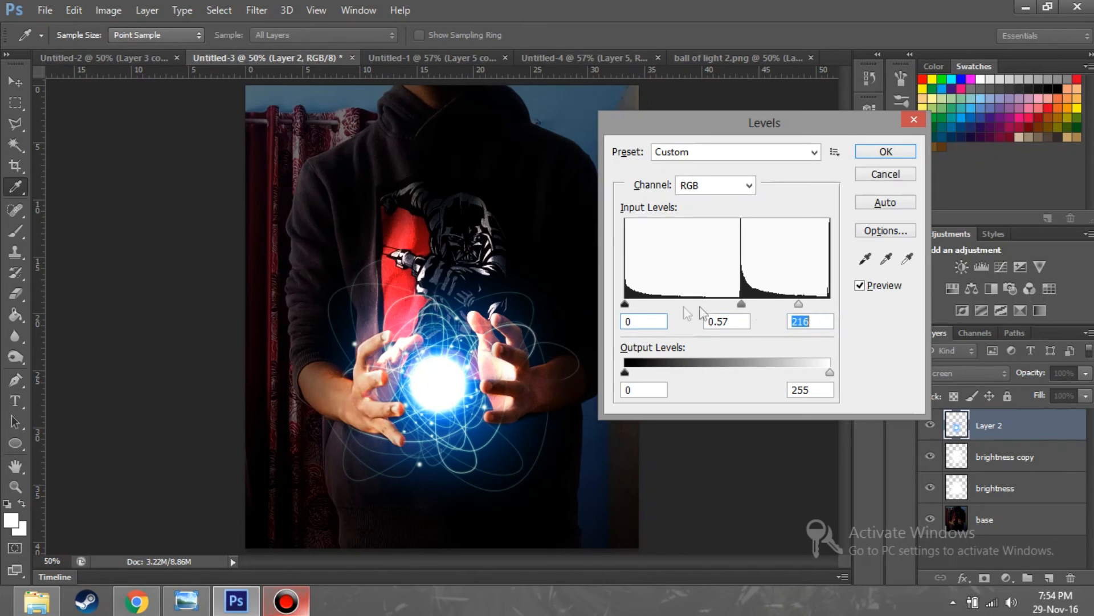
left_click_drag(636, 305, 659, 314)
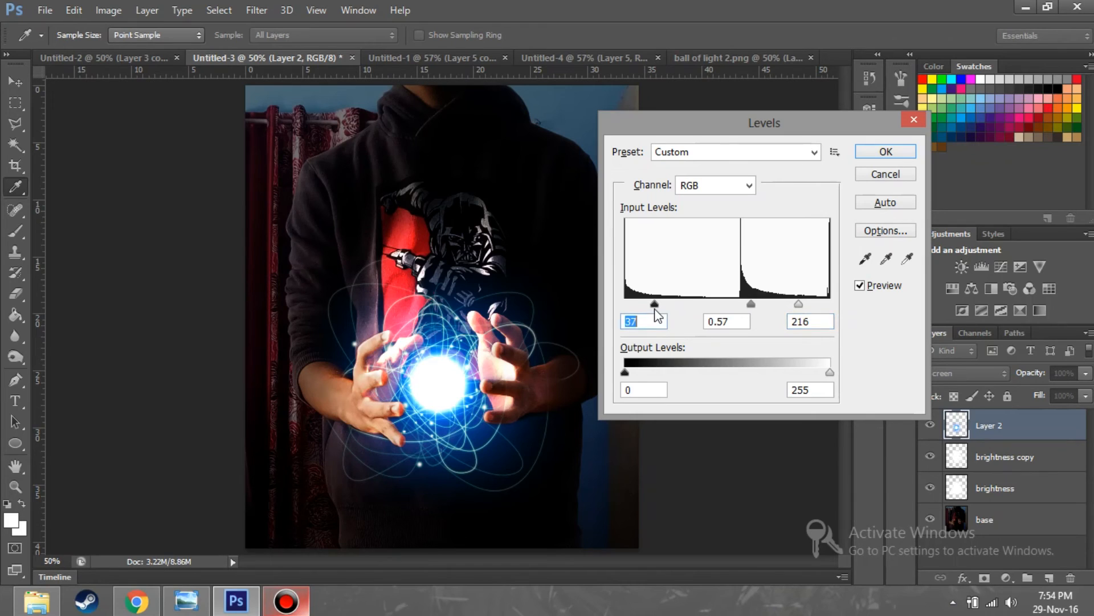
left_click(887, 153)
key("v")
left_click(930, 456)
left_click(931, 456)
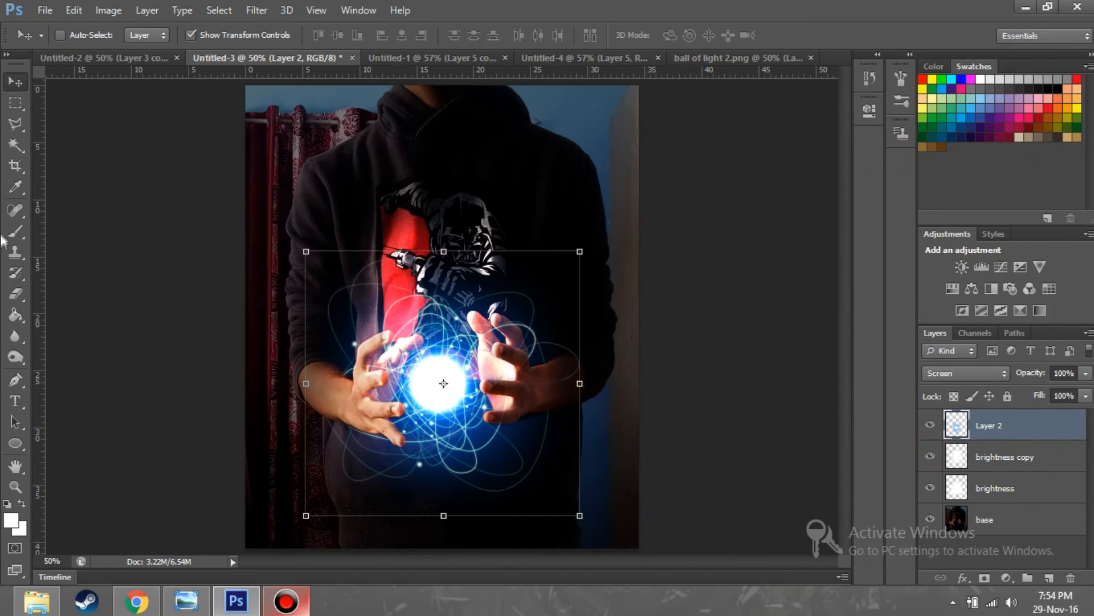
Select a beam-shaped wedge from the orb out past the photo's left edge with the Polygonal Lasso.
left_click(22, 105)
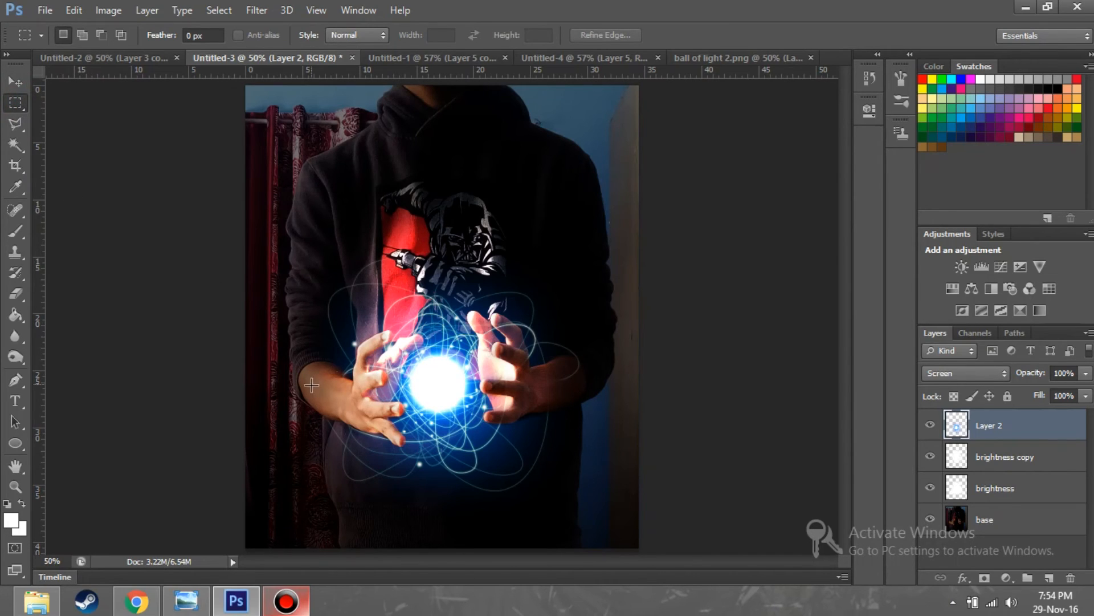
left_click(9, 129)
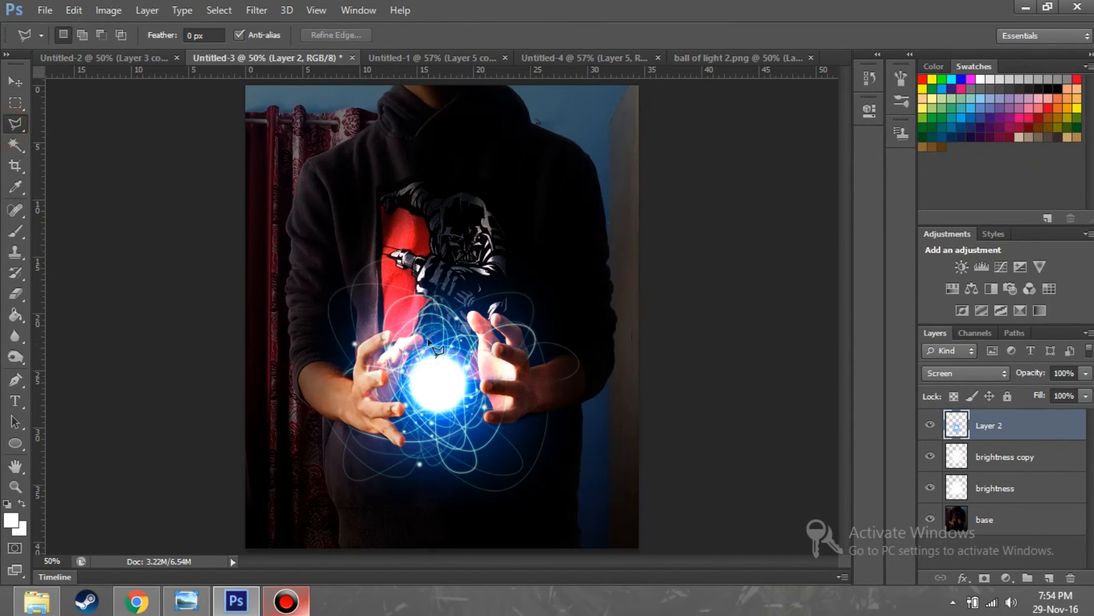
left_click(386, 343)
double_click(217, 220)
left_click(207, 215)
left_click(182, 404)
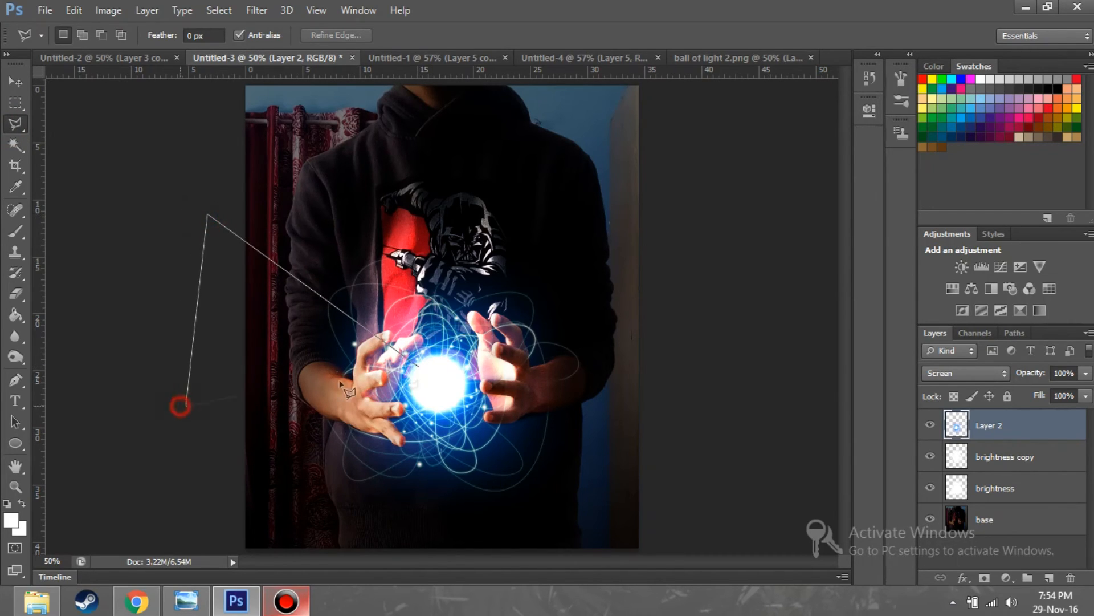
left_click(215, 319)
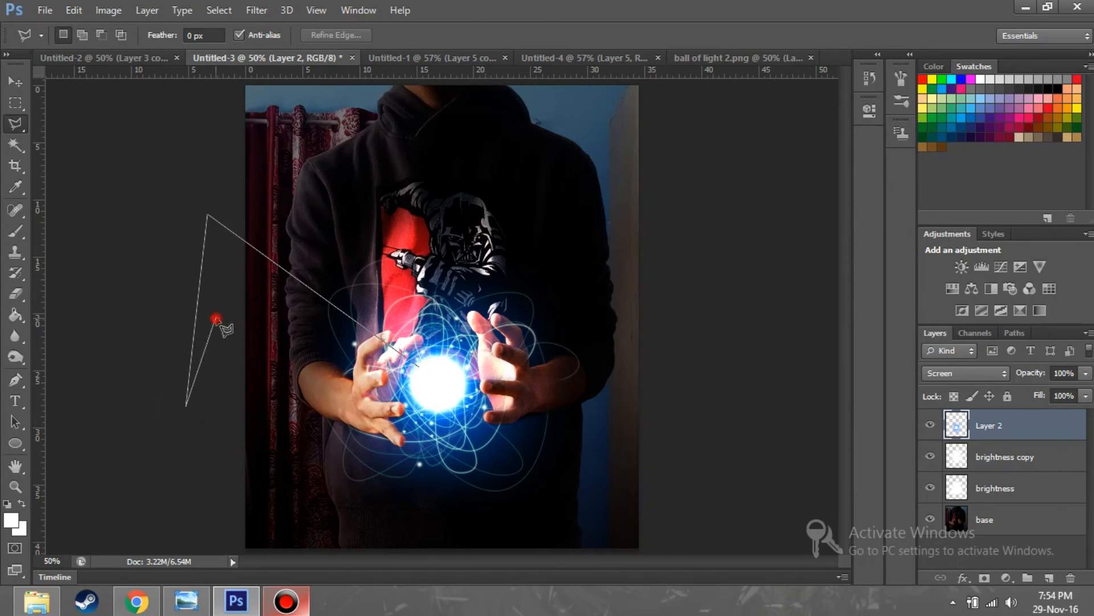
left_click(419, 368)
left_click(424, 377)
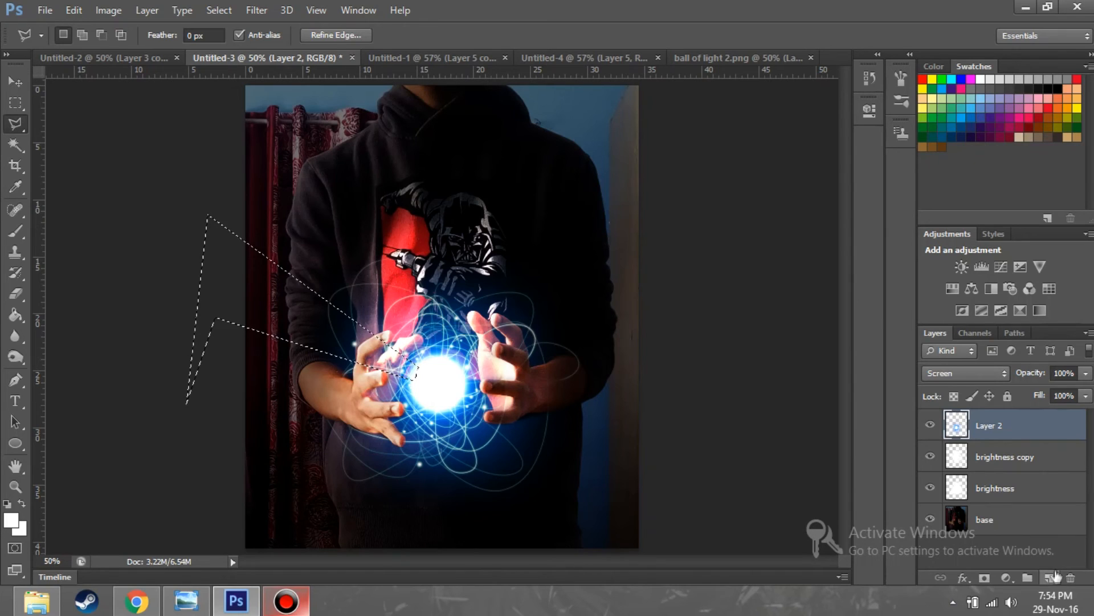
Add a new layer above Layer 2, paint the wedge selection solid white with a large brush, and deselect.
key("ctrl+shift+alt+n")
left_click(19, 237)
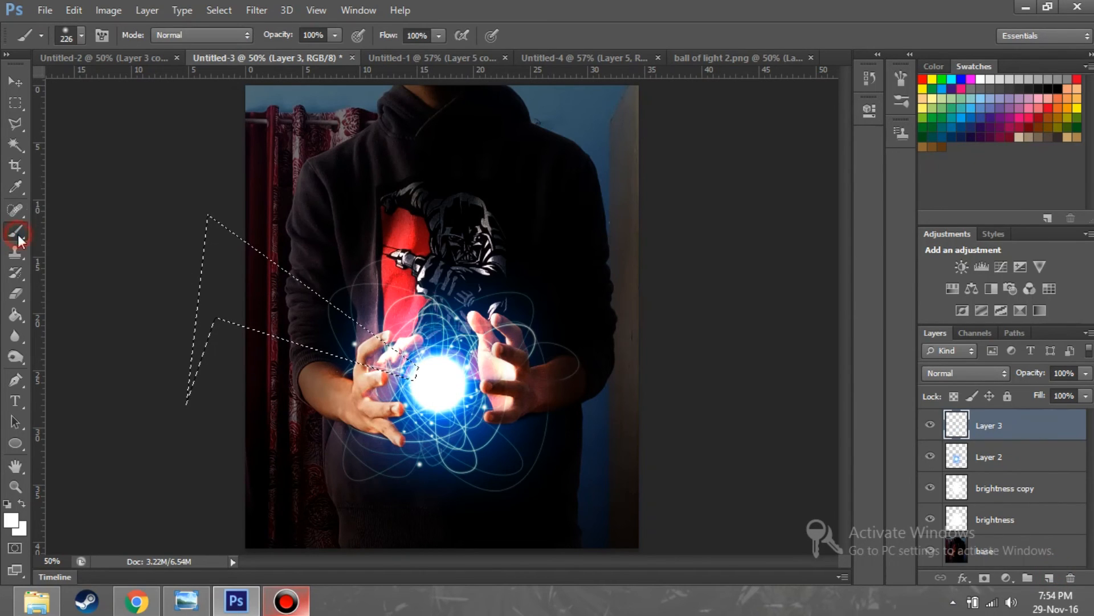
left_click(83, 37)
left_click_drag(94, 87, 151, 90)
mouse_move(260, 300)
left_mouse_down()
mouse_move(265, 325)
mouse_move(403, 376)
mouse_move(414, 367)
mouse_move(387, 362)
mouse_move(464, 396)
left_mouse_up()
key("m")
left_click(155, 151)
Soften the white beam's lower and upper edges with the Eraser at 97 px and 100% opacity.
left_click(15, 293)
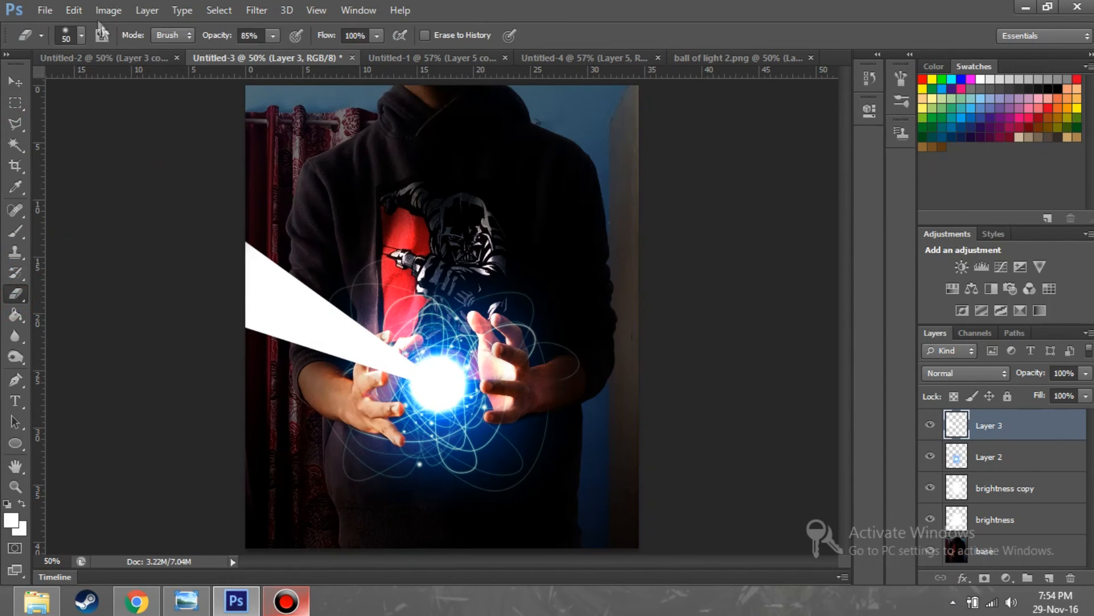
left_click(82, 35)
left_click_drag(66, 86, 69, 87)
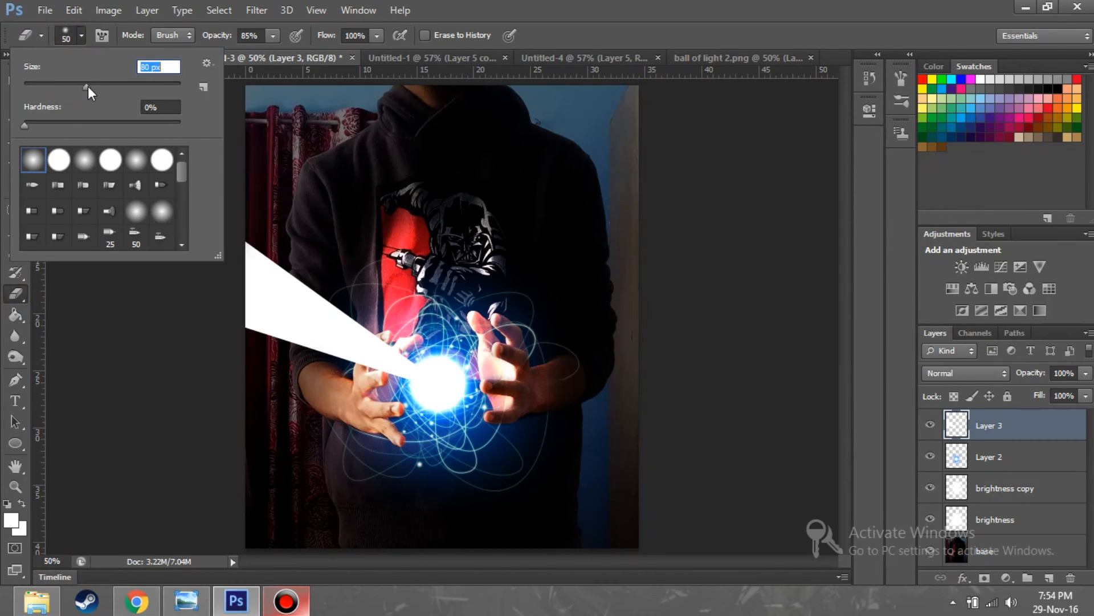
left_click_drag(220, 327, 349, 373)
key("ctrl+z")
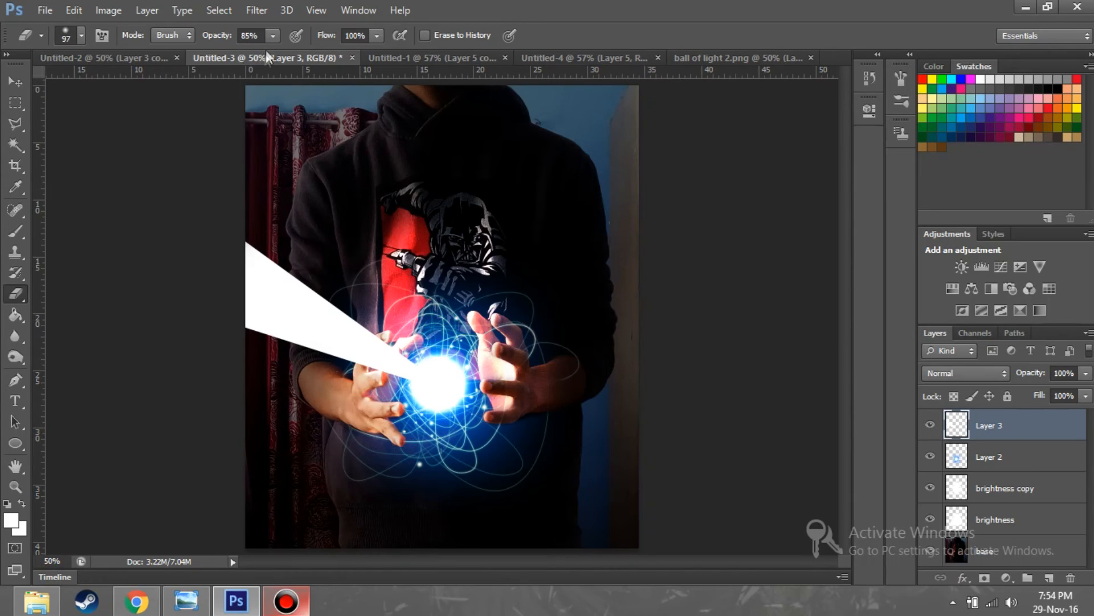
left_click_drag(270, 53, 292, 52)
mouse_move(220, 327)
left_mouse_down()
mouse_move(319, 356)
mouse_move(383, 397)
left_mouse_up()
key("ctrl+z")
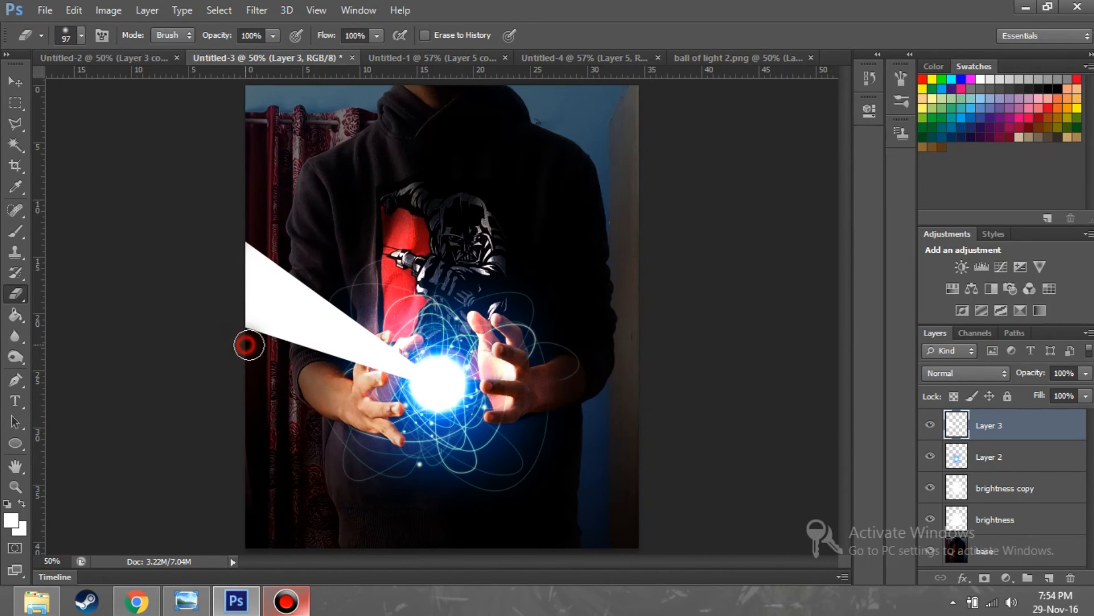
mouse_move(257, 345)
left_mouse_down()
mouse_move(364, 373)
mouse_move(389, 349)
left_mouse_up()
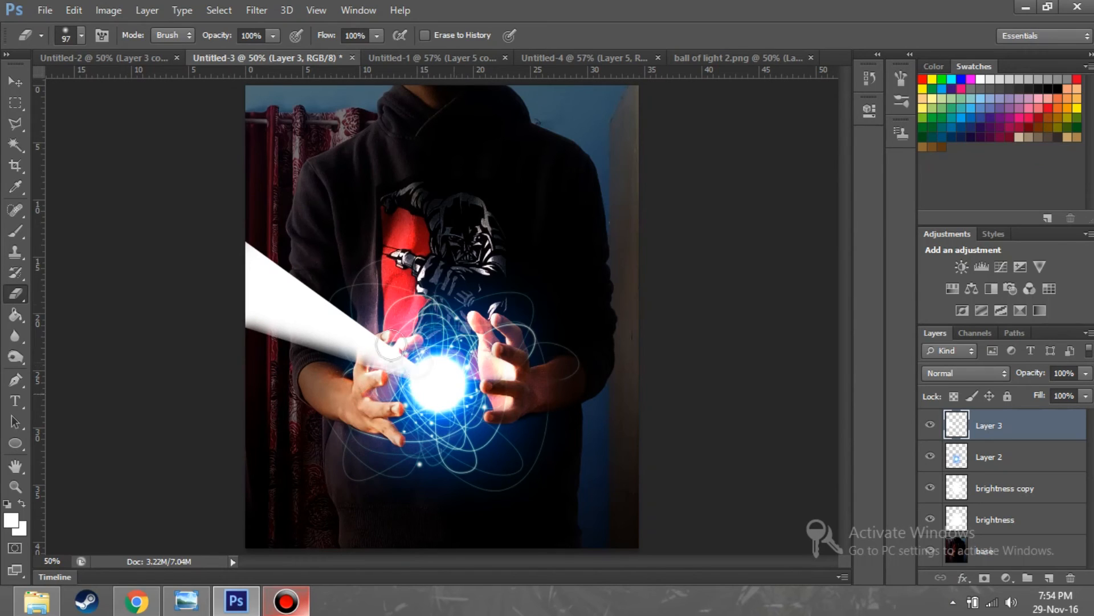
mouse_move(257, 231)
left_mouse_down()
mouse_move(399, 352)
mouse_move(453, 379)
left_mouse_up()
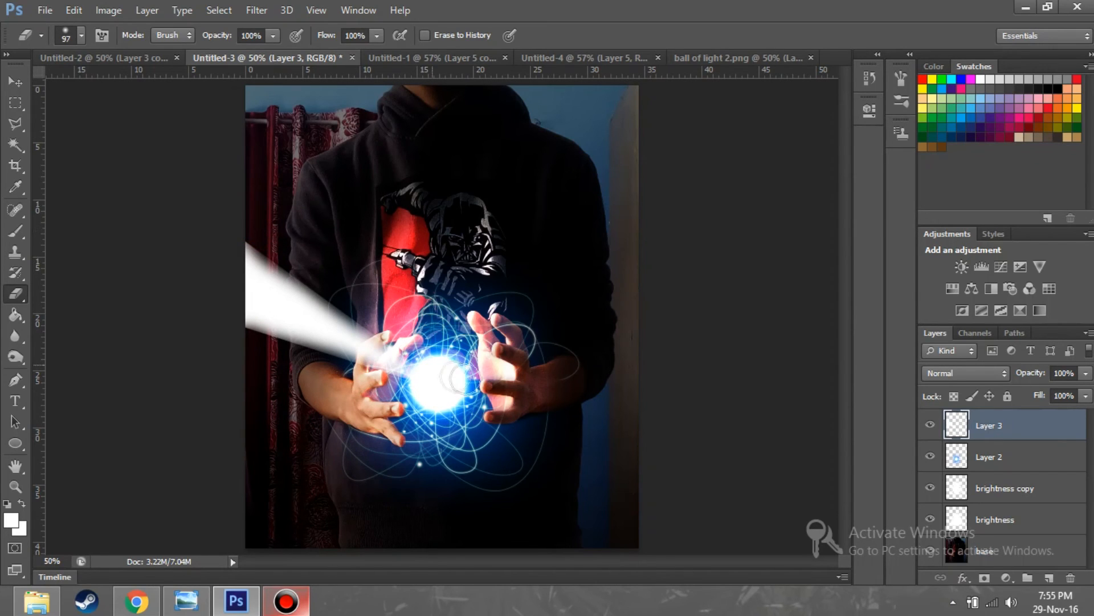
Move Layer 3 directly above the base layer and erase a little more along the beam's edge.
mouse_move(1005, 423)
left_mouse_down()
mouse_move(1000, 446)
mouse_move(998, 424)
mouse_move(1001, 436)
left_mouse_up()
left_click_drag(1059, 423, 1004, 532)
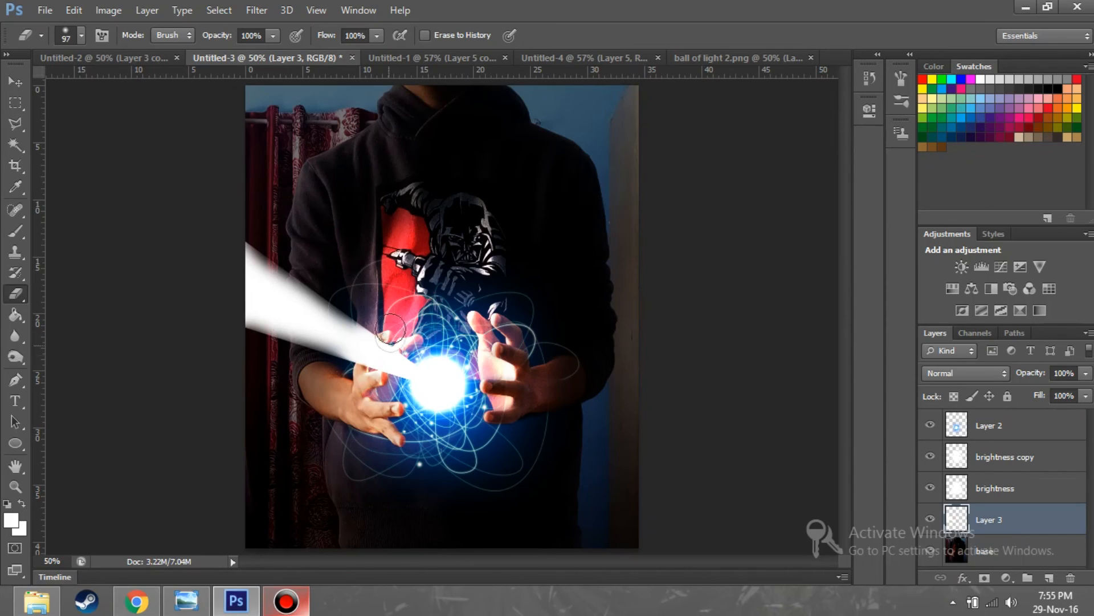
mouse_move(374, 315)
left_mouse_down()
mouse_move(430, 368)
mouse_move(324, 361)
mouse_move(418, 393)
mouse_move(219, 338)
left_mouse_up()
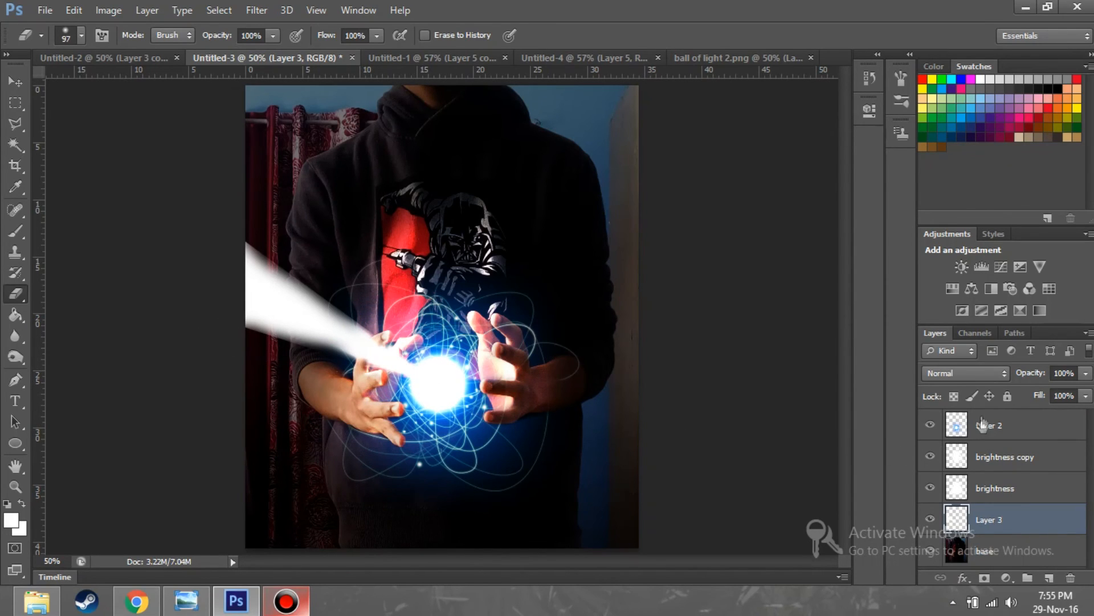
Set Layer 3's blend mode to Overlay and compare the photo with the beam hidden and shown.
left_click(943, 374)
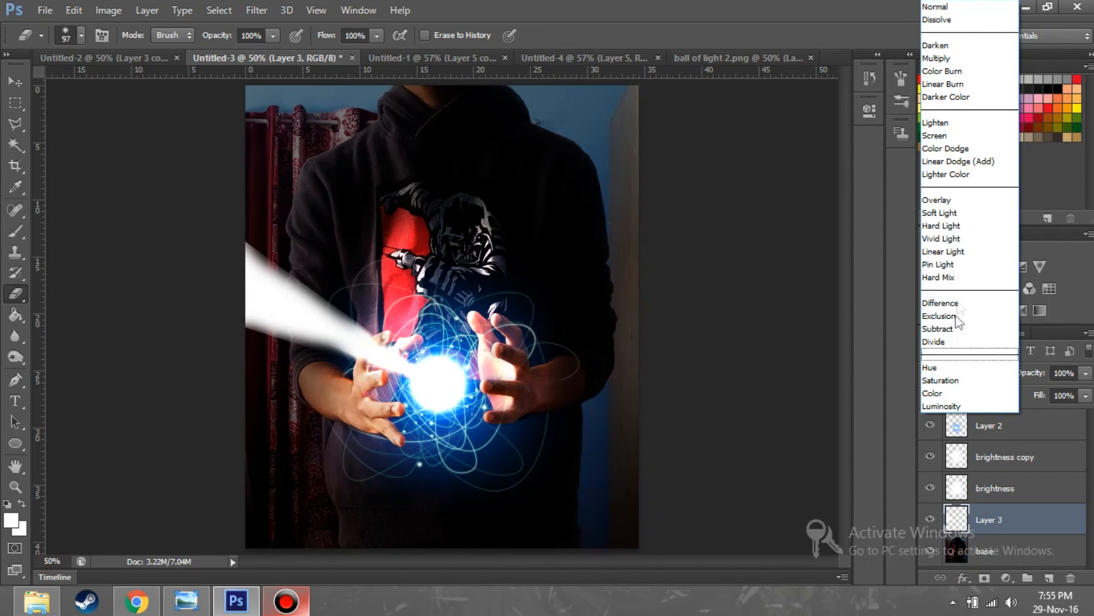
left_click(968, 201)
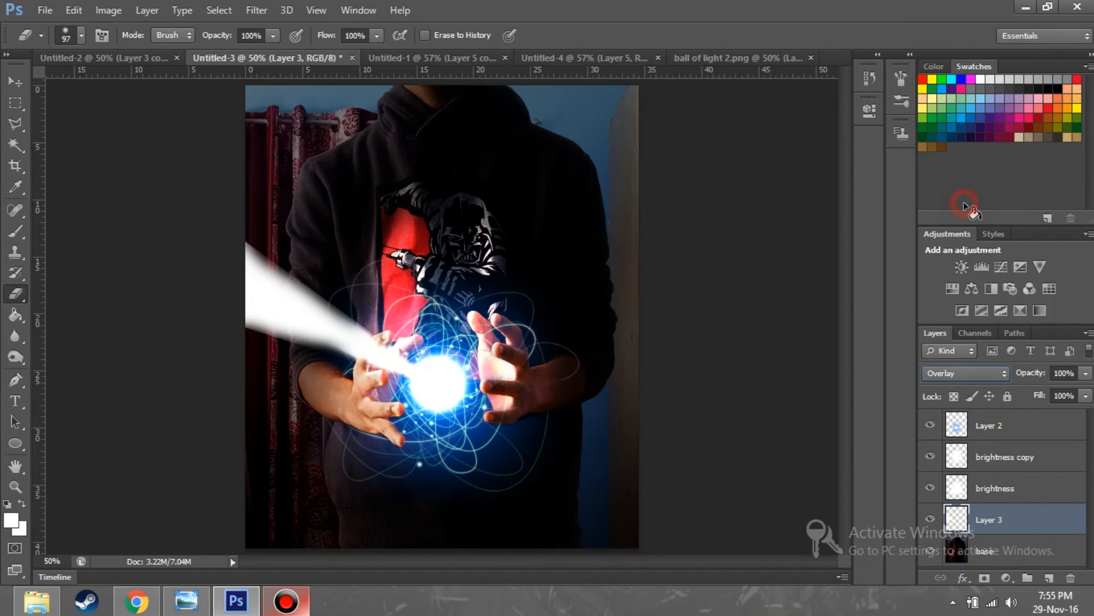
left_click(4, 86)
left_click_drag(377, 335, 378, 339)
left_click(928, 523)
left_click(929, 525)
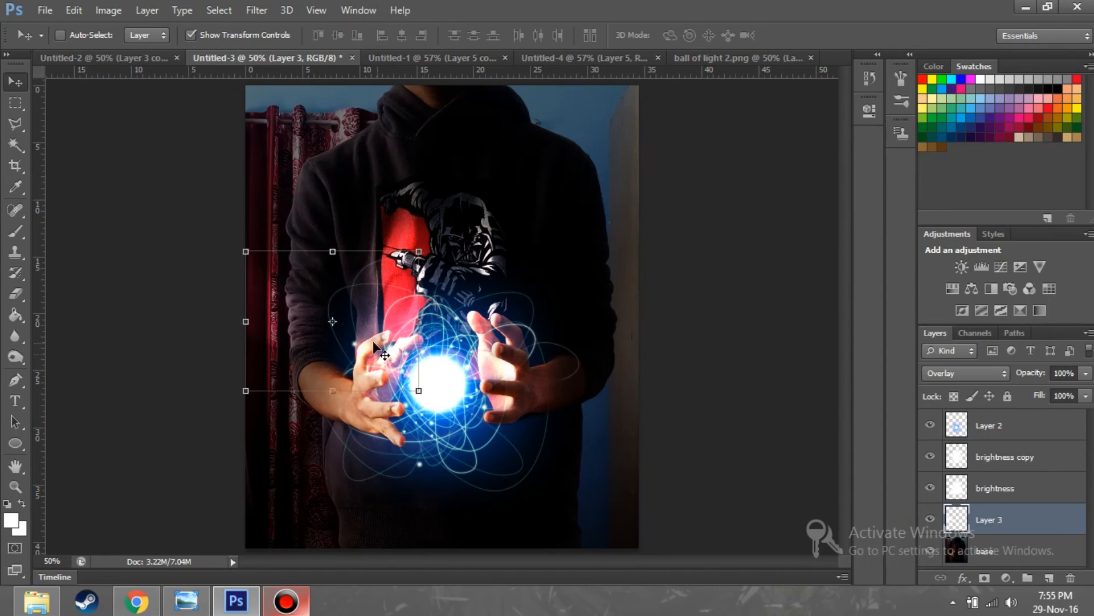
left_click_drag(350, 347, 350, 347)
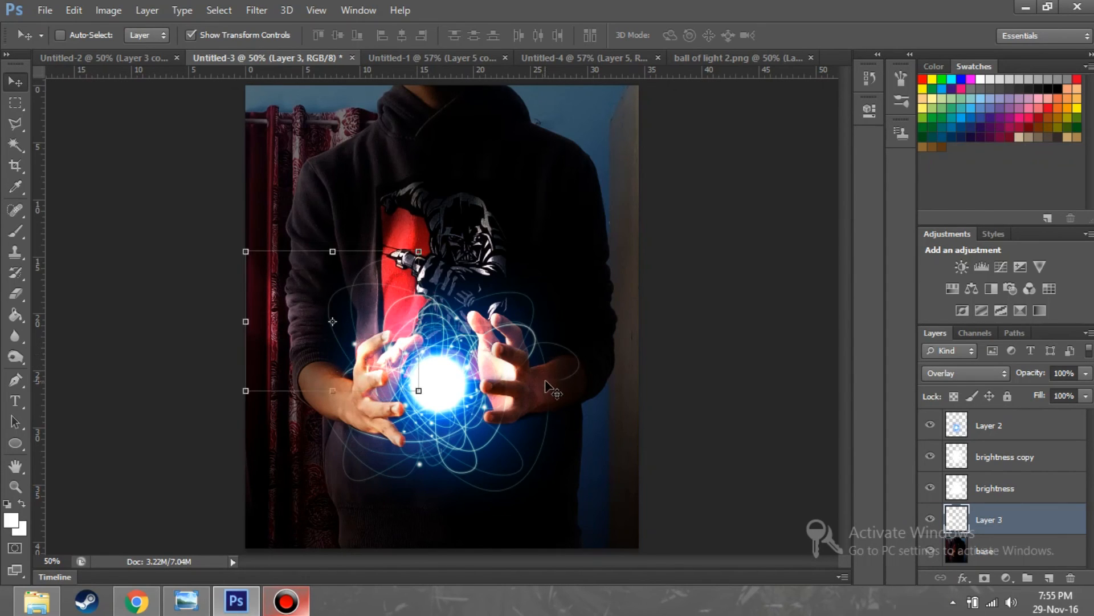
Duplicate the light beam, rotate the copy to -41.69°, and place it below the original, running from the left hand across the curtain.
left_click(417, 377)
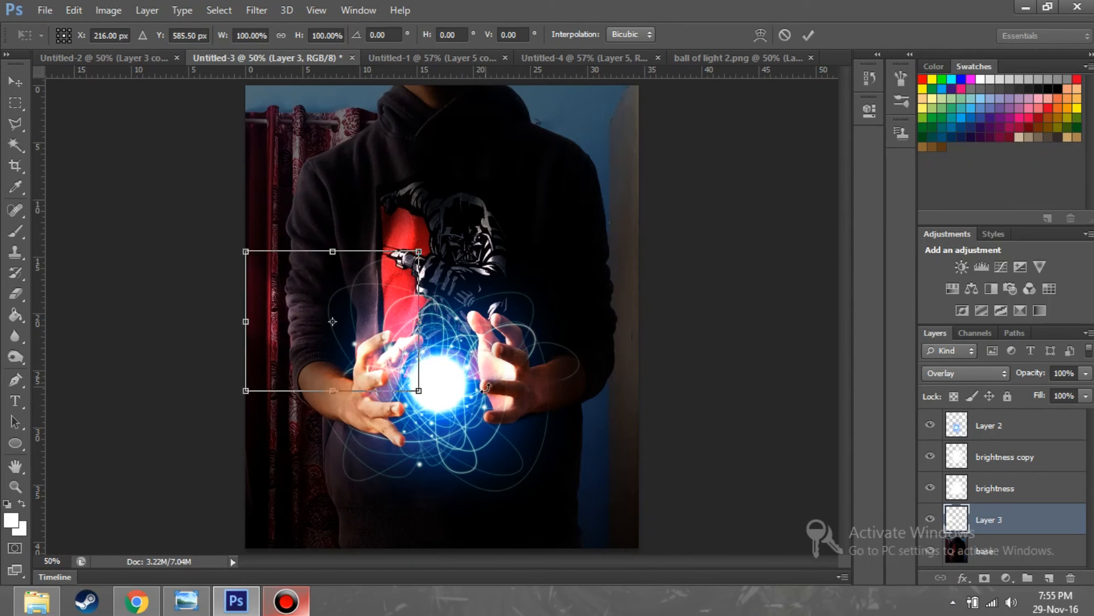
left_click_drag(442, 420, 508, 322)
left_click_drag(371, 322, 329, 408)
left_click_drag(456, 385, 459, 376)
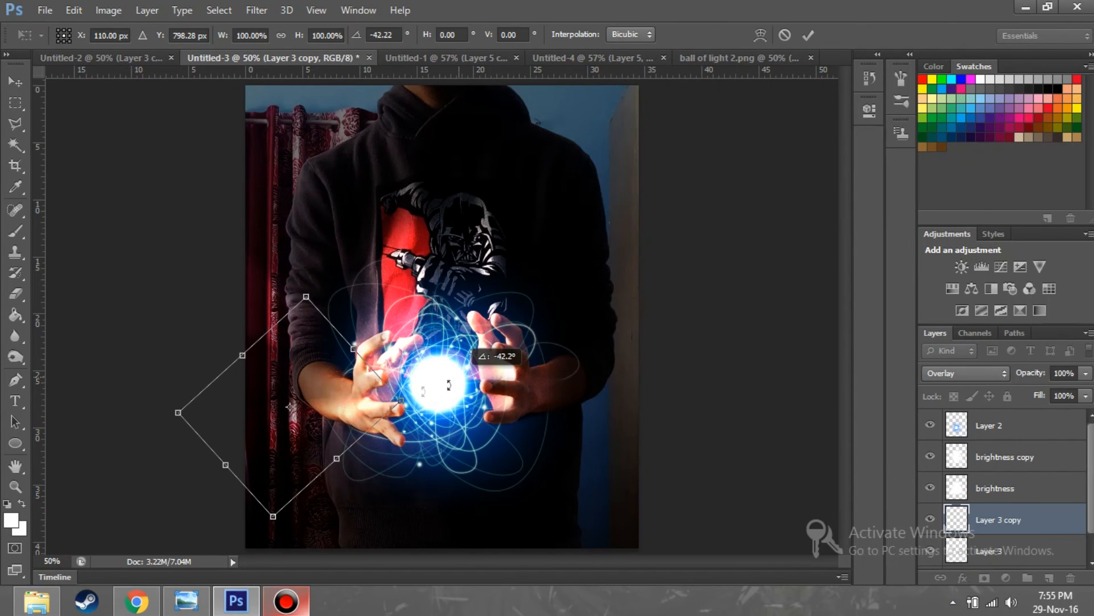
left_click_drag(312, 406, 306, 415)
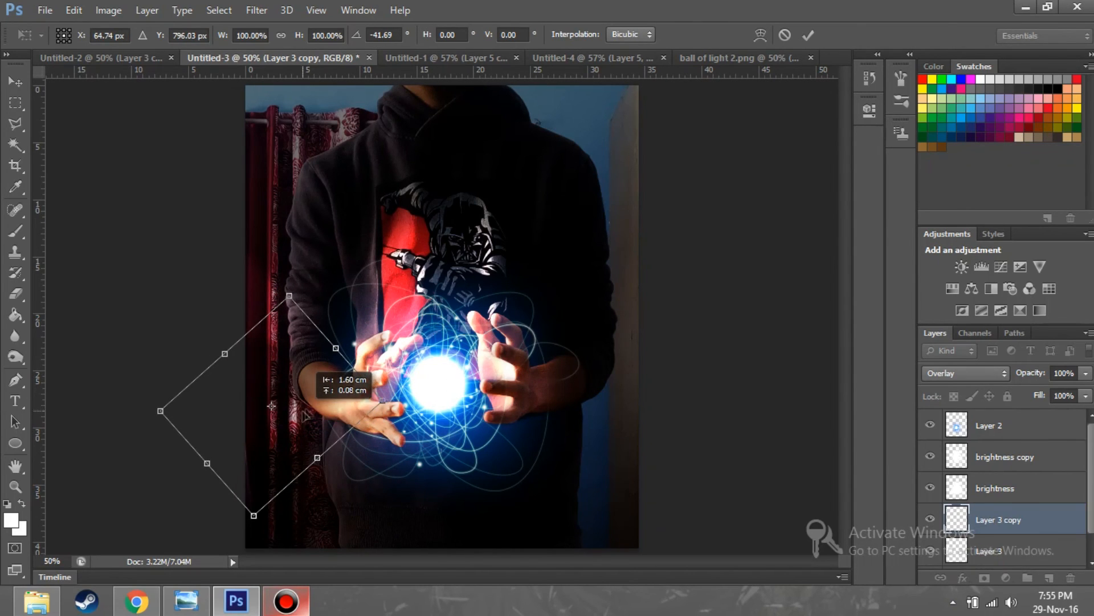
left_click(808, 35)
Duplicate the beam again, rotate the copy to -26.87°, and place it running from the lower left fingers toward the photo's bottom-left corner.
key("ctrl+e")
key("ctrl+alt+t")
left_click_drag(319, 451, 339, 491)
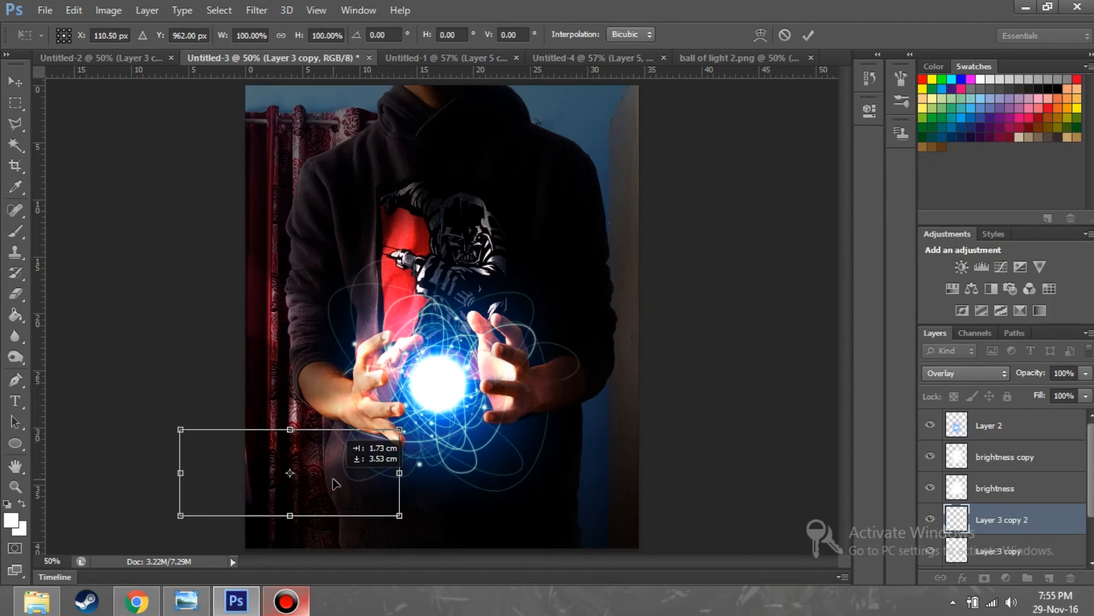
left_click_drag(472, 472, 456, 383)
left_click_drag(361, 449, 378, 467)
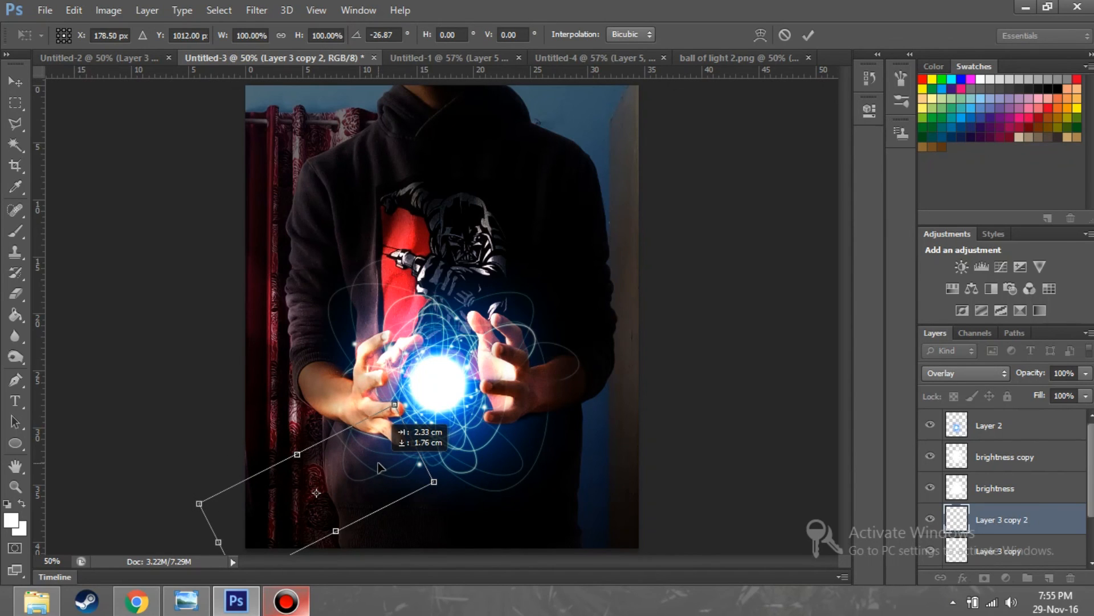
left_click_drag(385, 424, 386, 425)
left_click(810, 35)
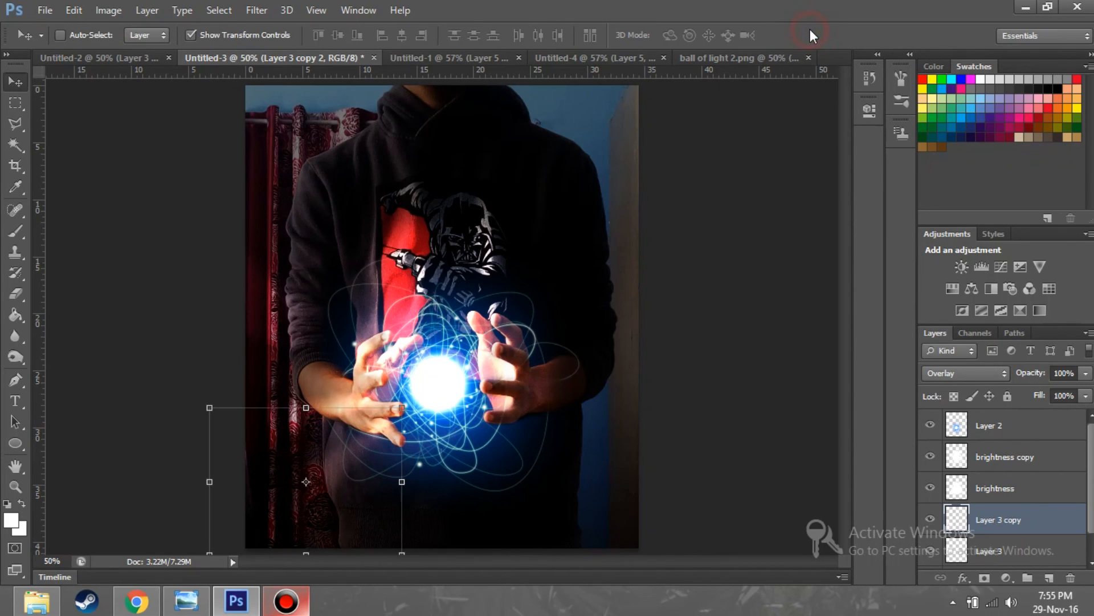
Make a third beam copy, turn it around to point right, and position it from the right hand toward the door frame.
key("ctrl+t")
left_click_drag(291, 515, 514, 308)
left_click_drag(659, 176, 374, 337)
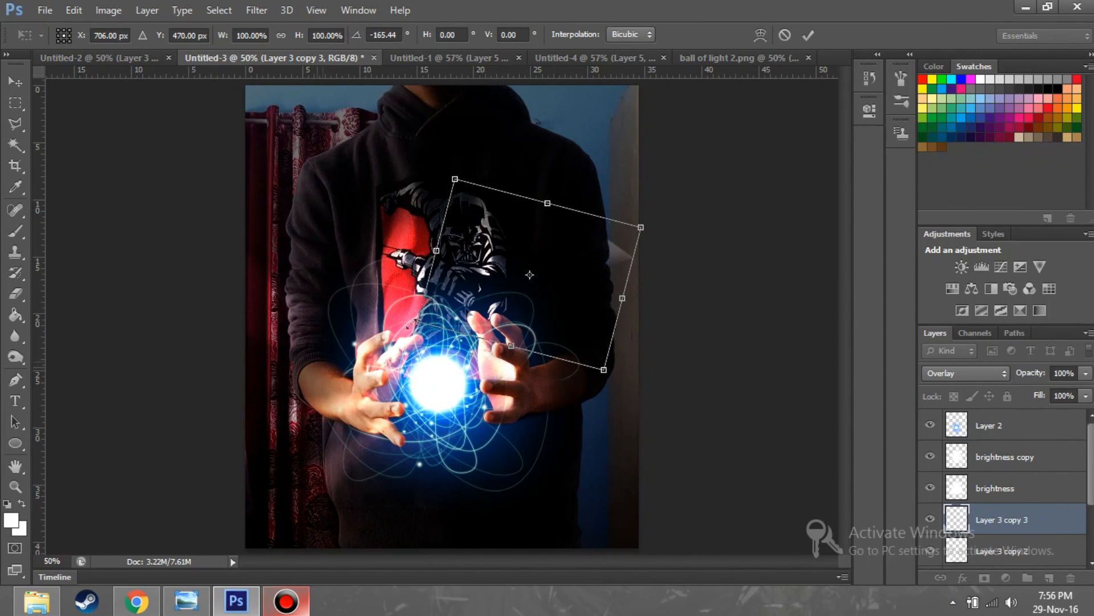
left_click_drag(509, 273, 590, 294)
left_click_drag(735, 231, 767, 254)
left_click_drag(566, 296, 565, 363)
left_click(808, 35)
Make a fourth beam copy, rotate it to 18.40°, and place it over the right hand and forearm toward the door frame.
key("ctrl+t")
mouse_move(753, 351)
left_mouse_down()
mouse_move(757, 372)
mouse_move(763, 362)
left_mouse_up()
left_click_drag(547, 366, 546, 364)
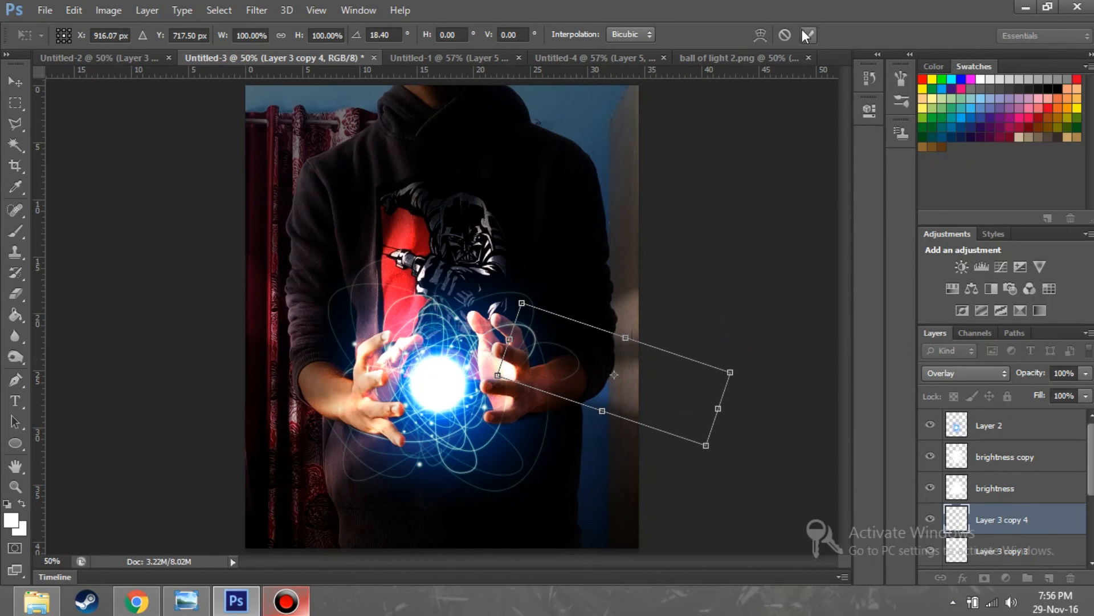
left_click(805, 33)
Make a fifth beam copy, rotate it to 15.20°, and place it below the right hand toward the photo's lower right.
key("ctrl+t")
left_click_drag(759, 382, 754, 435)
left_click_drag(574, 373, 549, 428)
left_click_drag(733, 442, 741, 426)
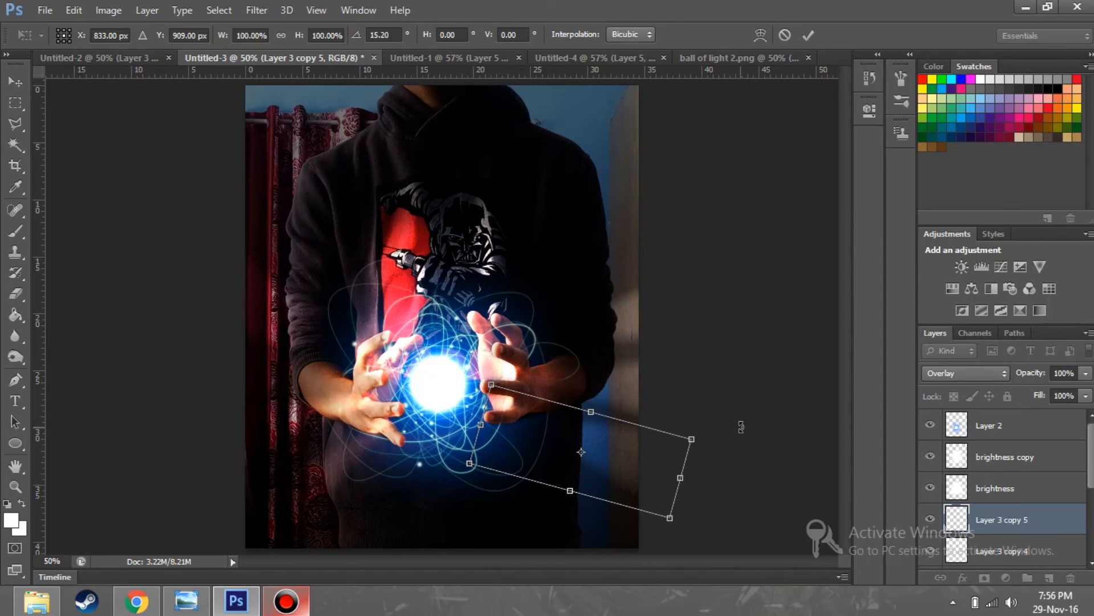
left_click(811, 34)
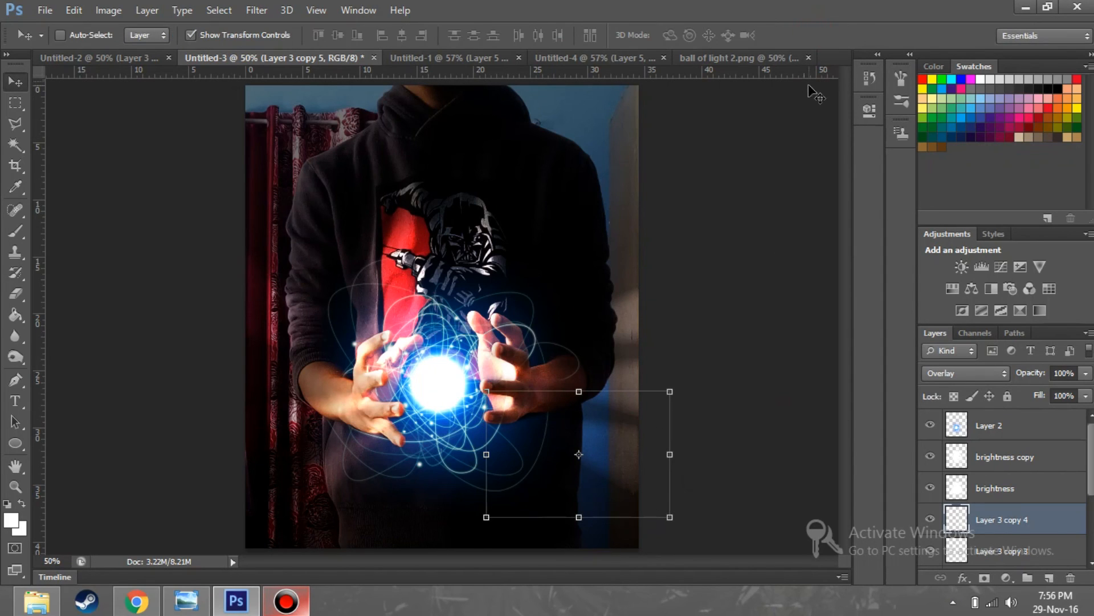
left_click(12, 103)
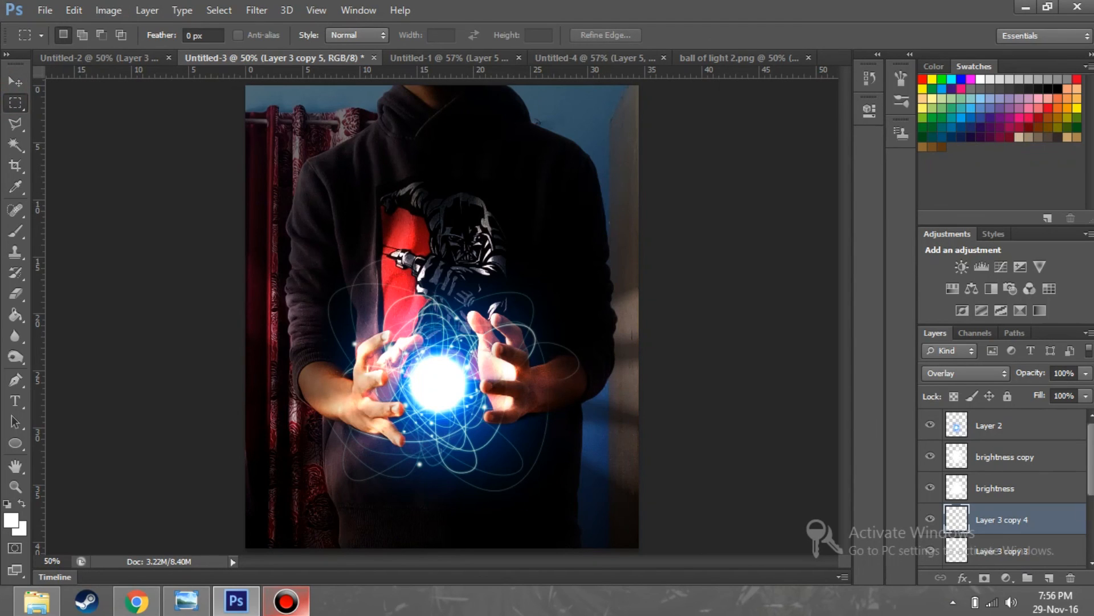
Add a new empty layer directly above the base layer, beneath the beam layers.
left_click_drag(1091, 488, 1091, 551)
left_click(1035, 554)
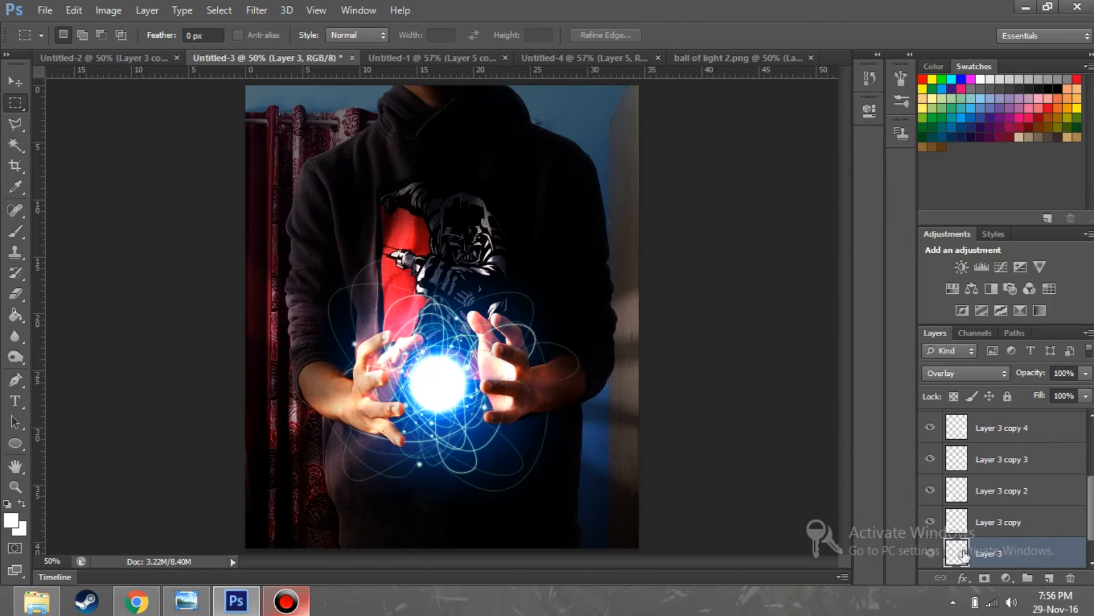
left_click(930, 554)
left_click(930, 554)
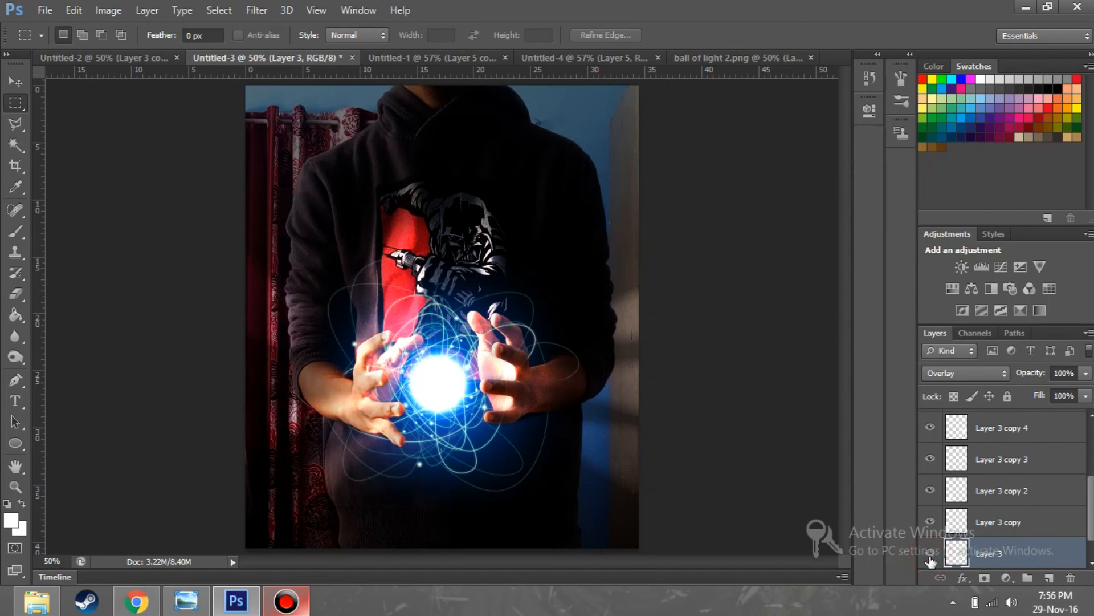
left_click(1085, 515)
scroll(1088, 547, "down", 1)
left_click(1003, 562)
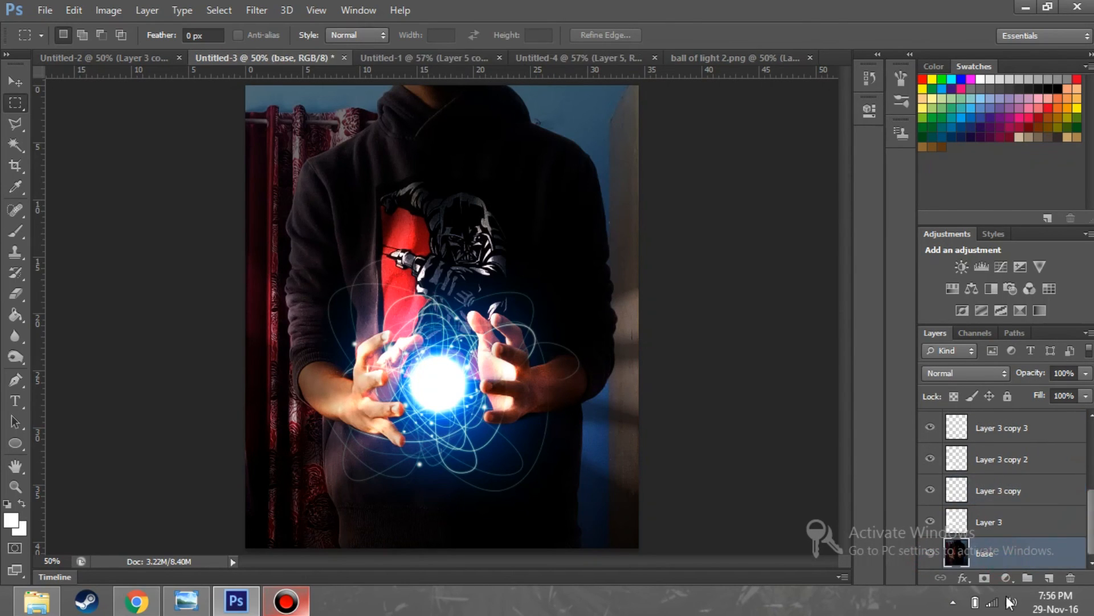
left_click(1049, 577)
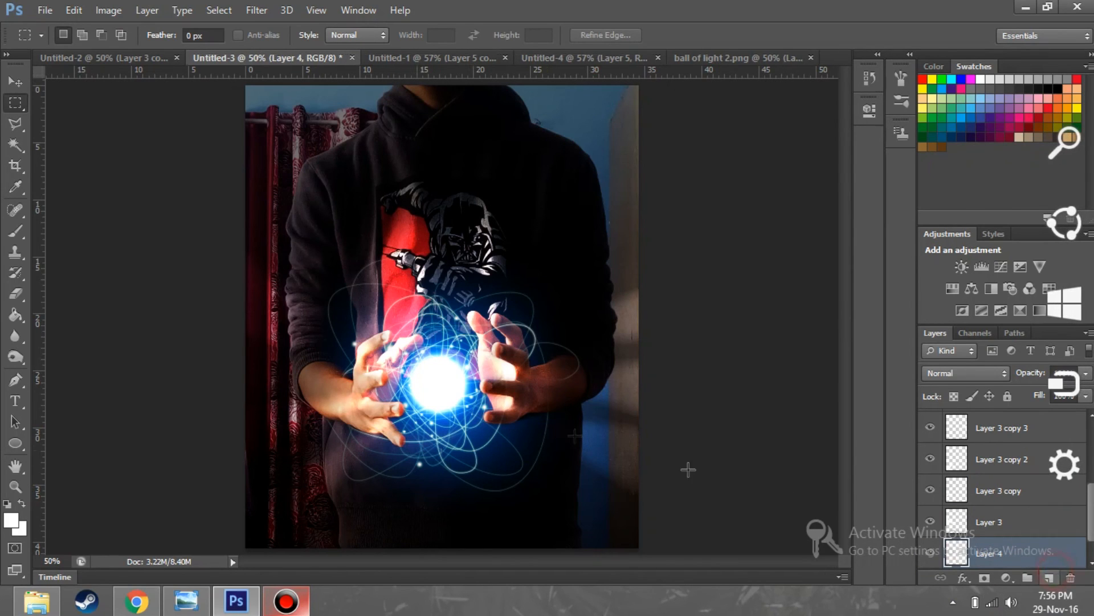
Paint a soft white area over the shirt print and hands with the 319 px brush, set the layer to Overlay, and compare with it hidden.
left_click(15, 231)
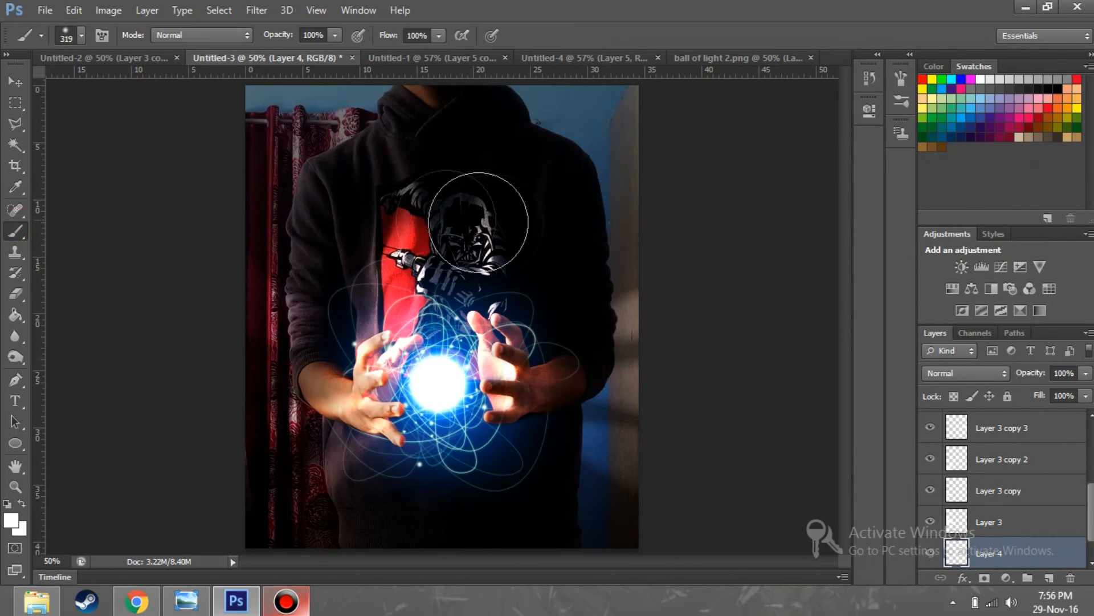
mouse_move(433, 228)
left_mouse_down()
mouse_move(403, 261)
mouse_move(453, 252)
mouse_move(475, 281)
mouse_move(475, 271)
mouse_move(396, 341)
mouse_move(429, 377)
mouse_move(475, 364)
mouse_move(469, 378)
mouse_move(426, 395)
left_mouse_up()
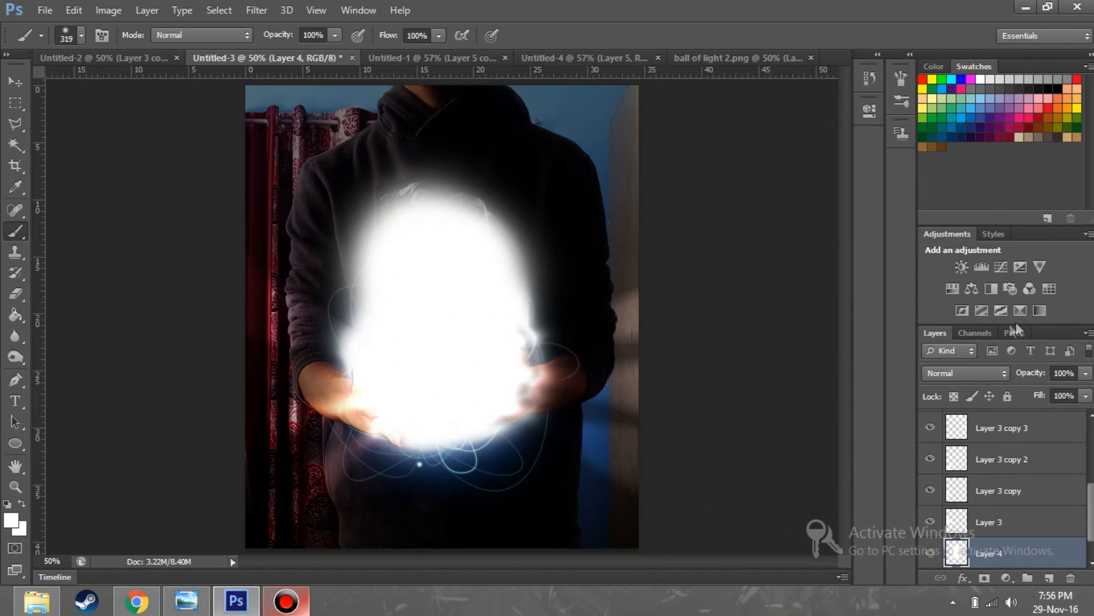
left_click(975, 377)
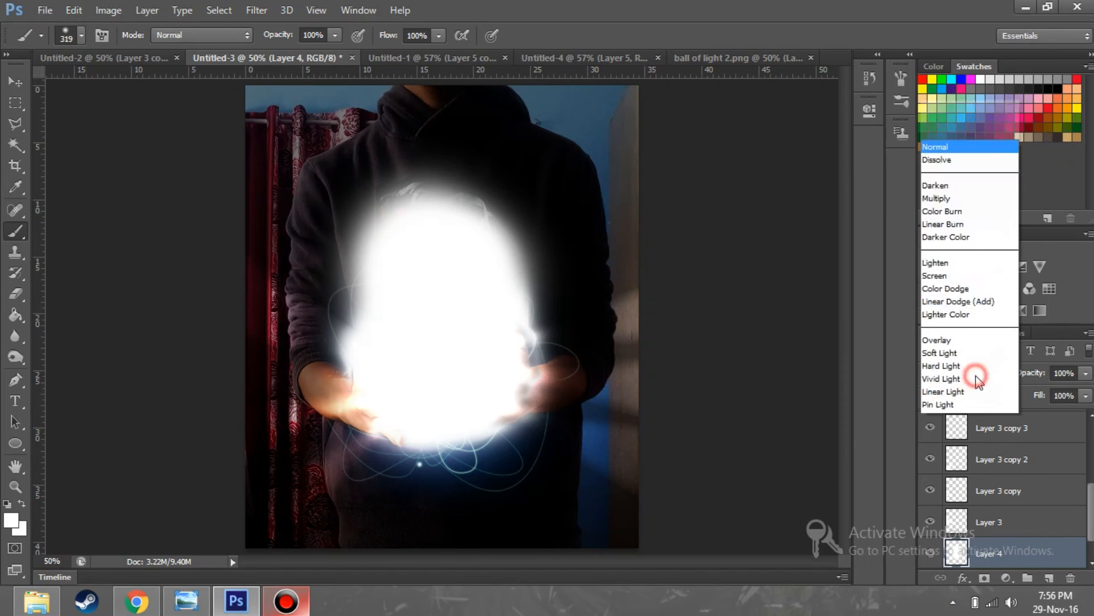
left_click(957, 198)
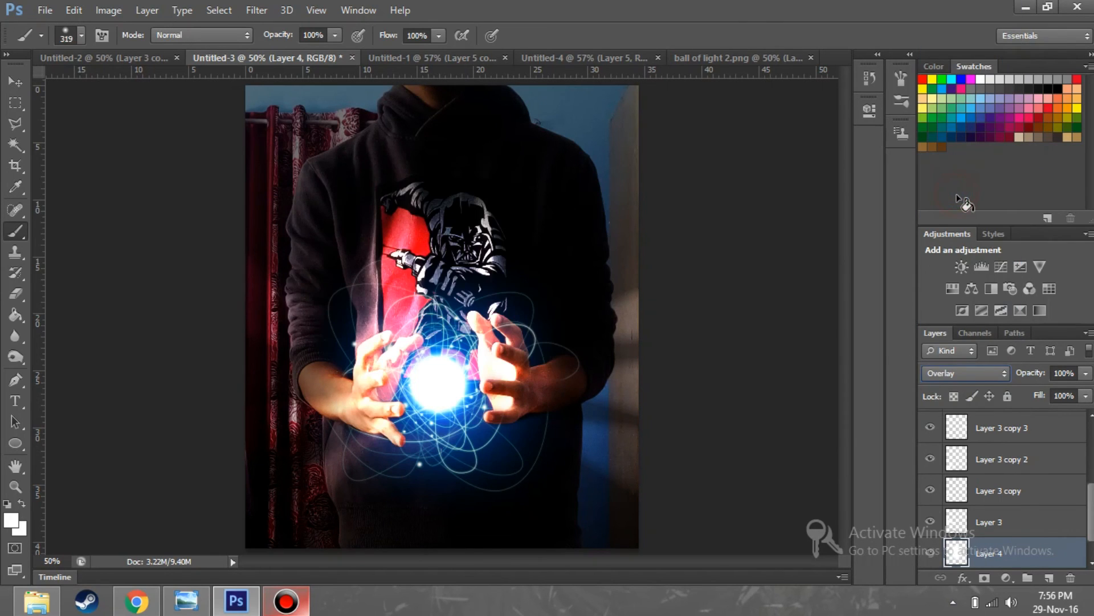
left_click(931, 551)
left_click(931, 551)
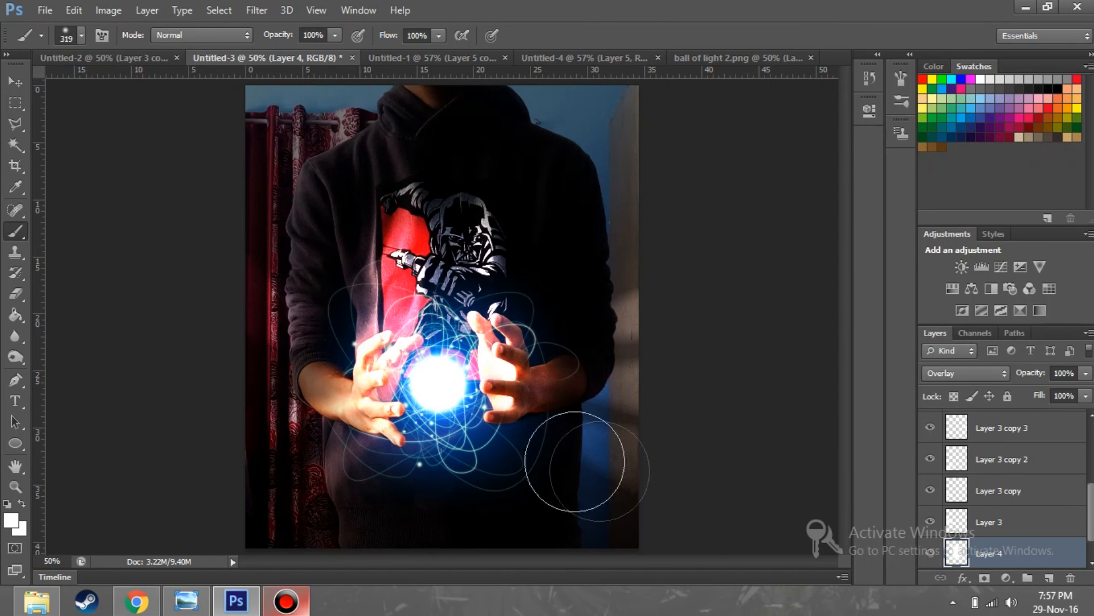
Add a Color Overlay style to the white glow layer and set the overlay's blend mode to Overlay.
right_click(1054, 552)
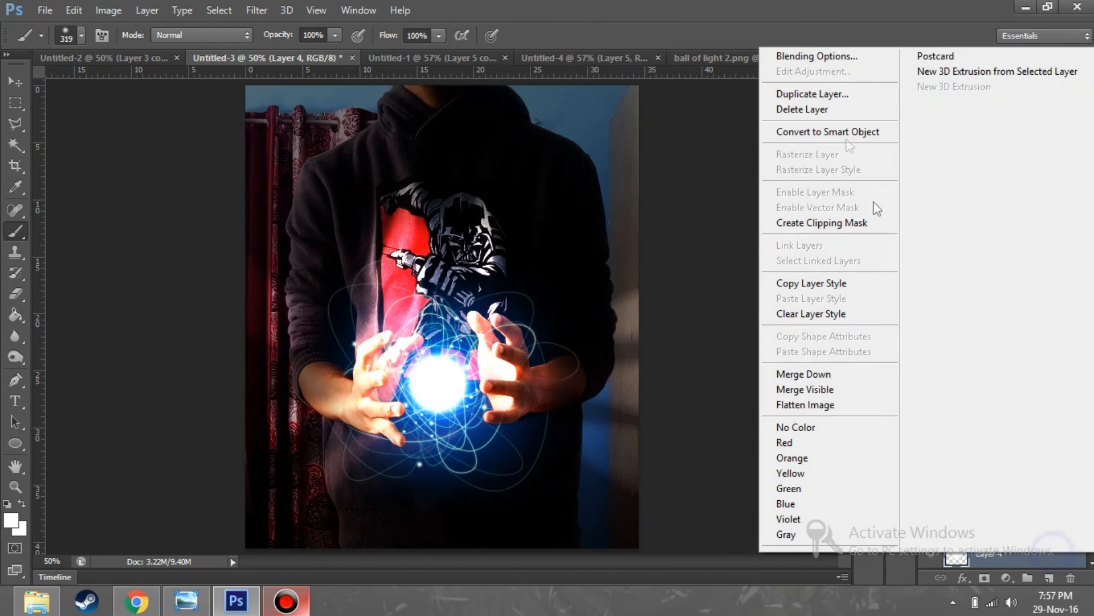
left_click(825, 57)
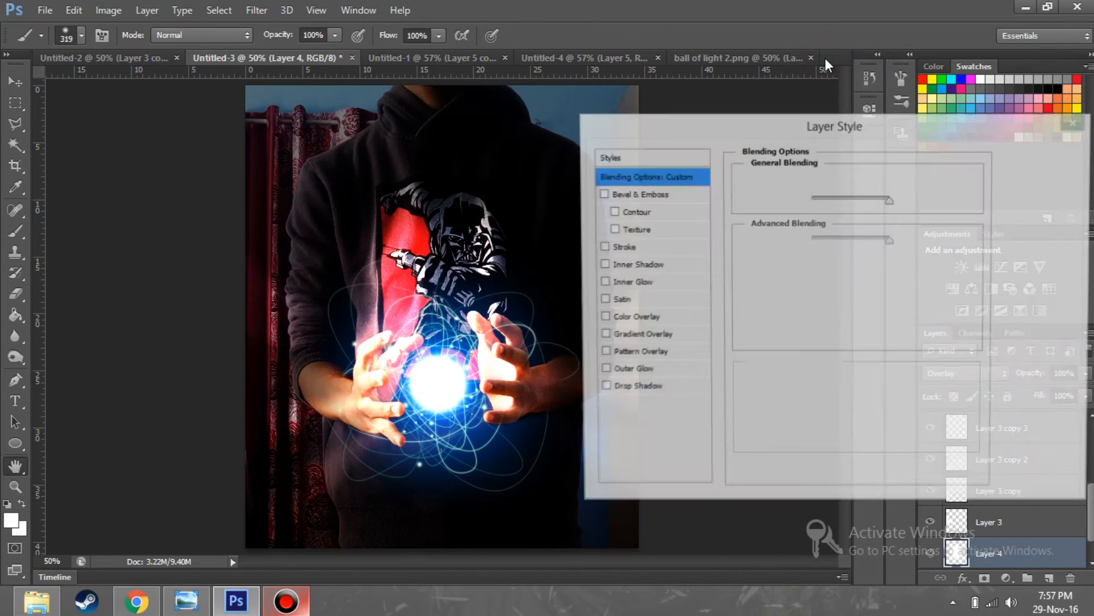
left_click_drag(631, 125, 699, 94)
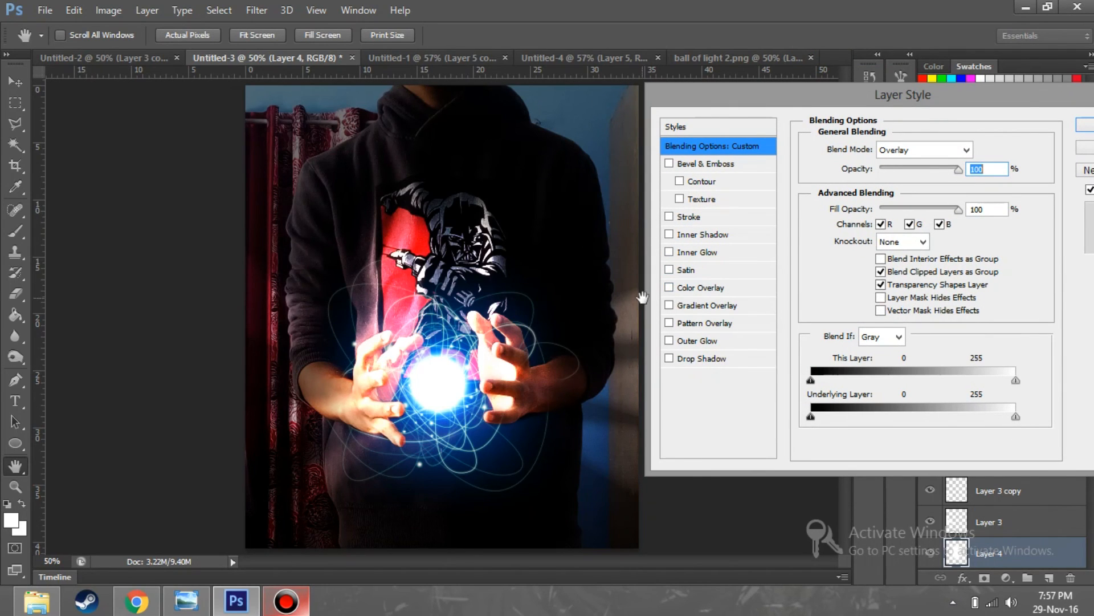
left_click(670, 288)
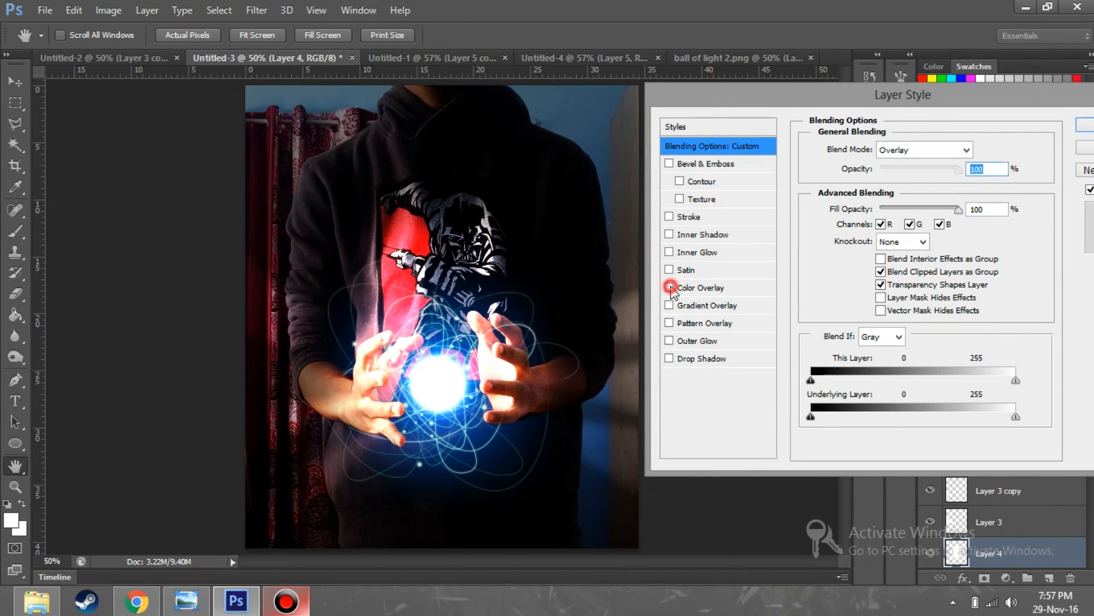
left_click(707, 289)
left_click(916, 149)
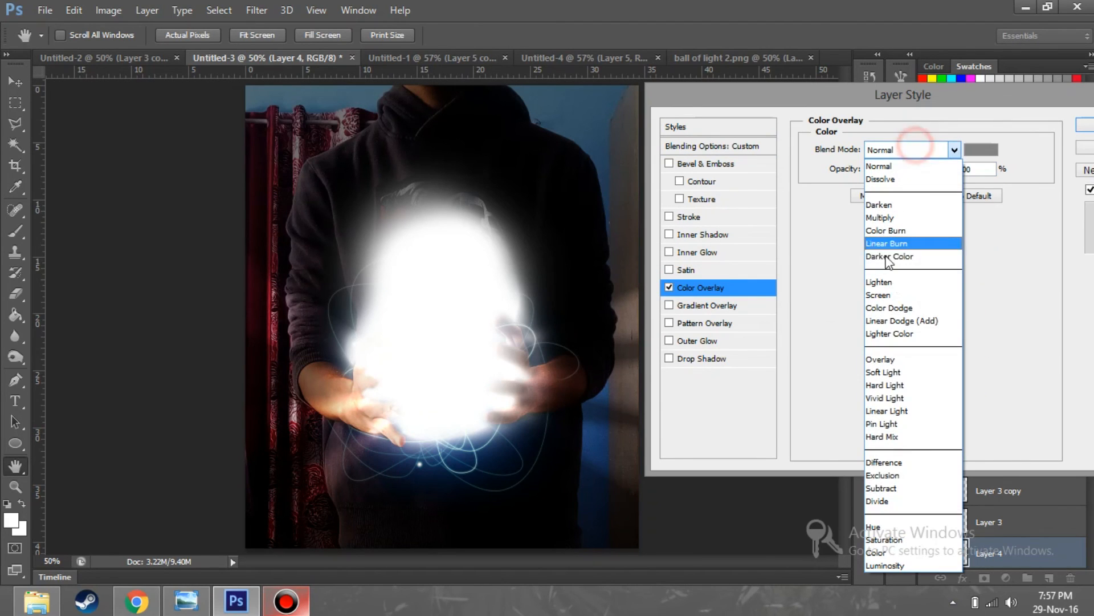
left_click(881, 359)
Set the Color Overlay's colour to a bright, saturated blue with a hue of 208°.
left_click(981, 149)
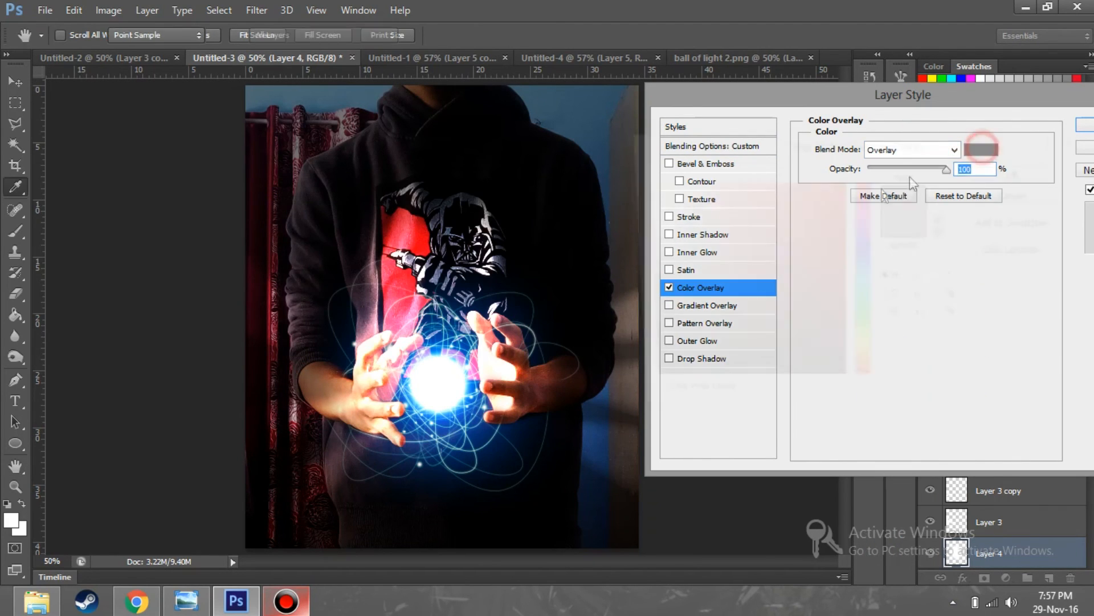
left_click(864, 269)
left_click_drag(760, 249, 941, 146)
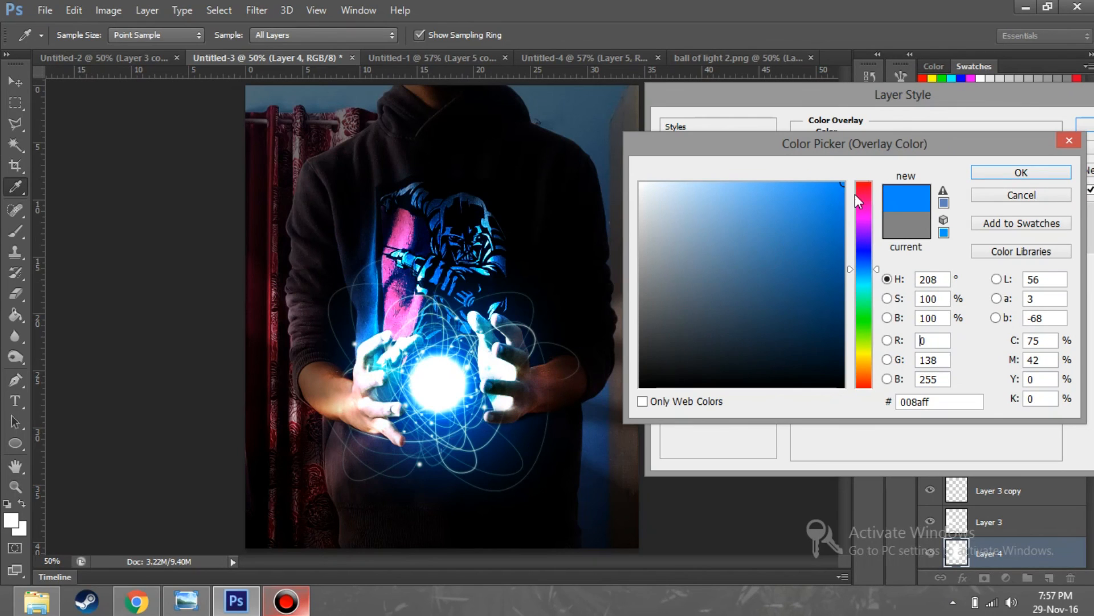
mouse_move(824, 225)
left_mouse_down()
mouse_move(809, 227)
mouse_move(805, 204)
left_mouse_up()
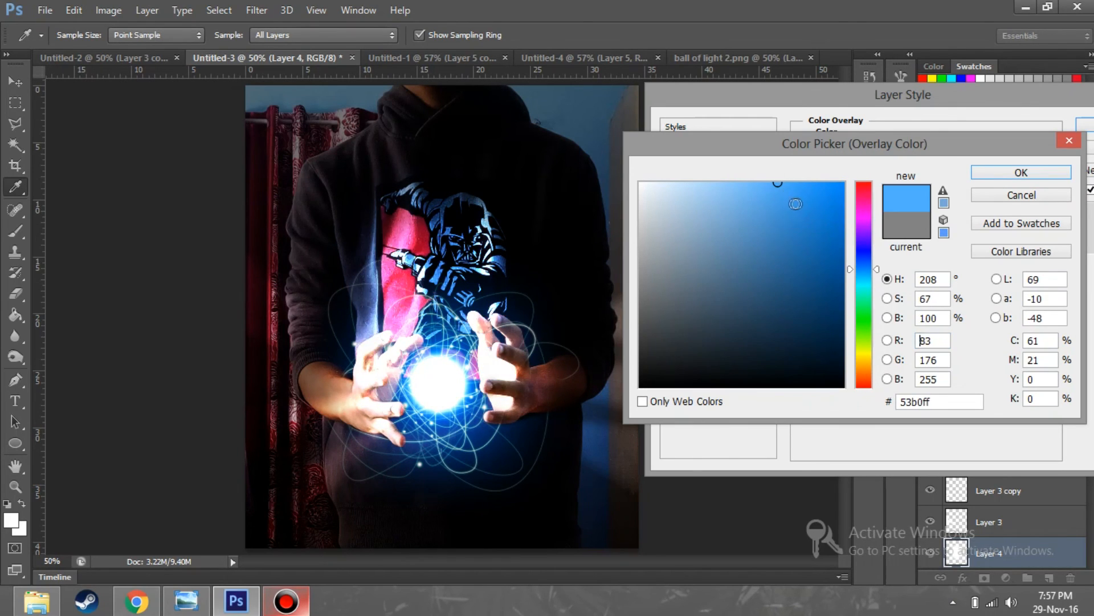
left_click(800, 203)
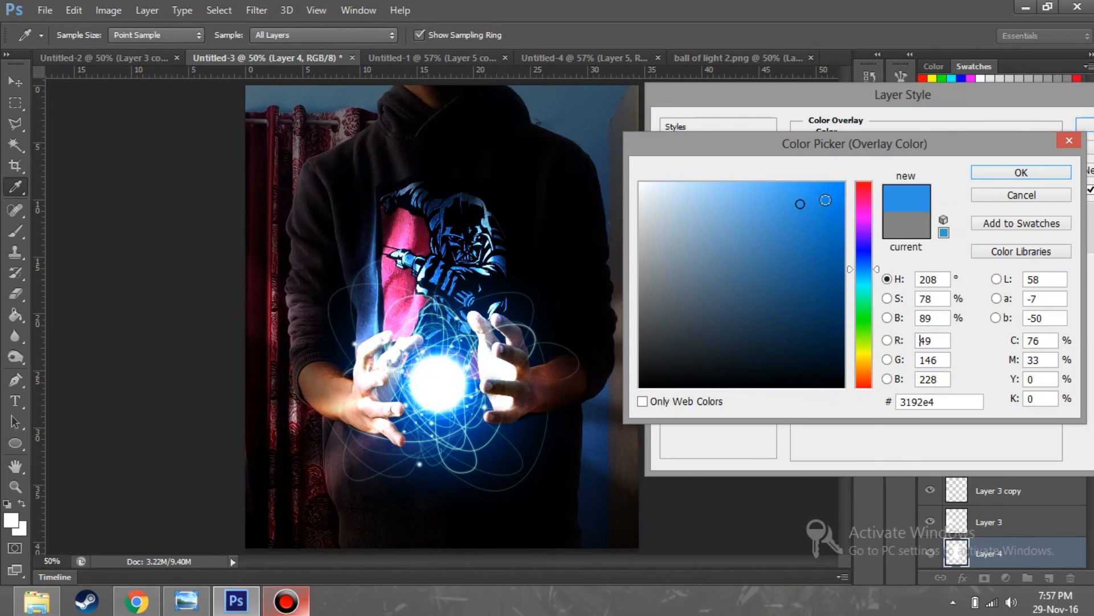
left_click(826, 183)
left_click_drag(827, 183, 819, 192)
left_click(1013, 171)
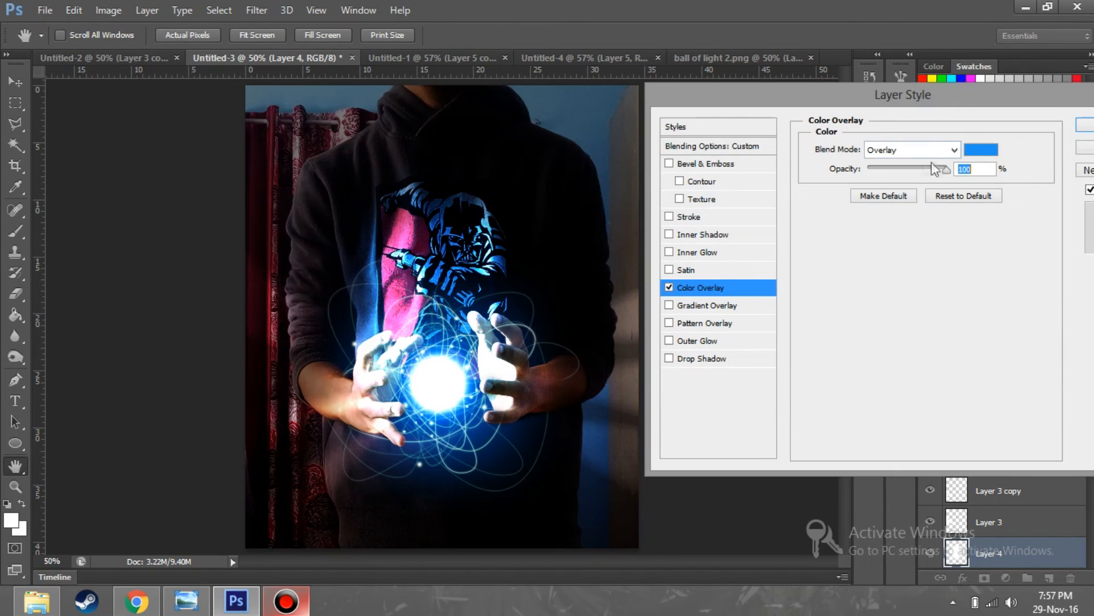
Lower the Color Overlay's opacity slightly below 100% and apply the layer style.
left_click(933, 170)
left_click_drag(922, 172, 945, 172)
left_click(929, 171)
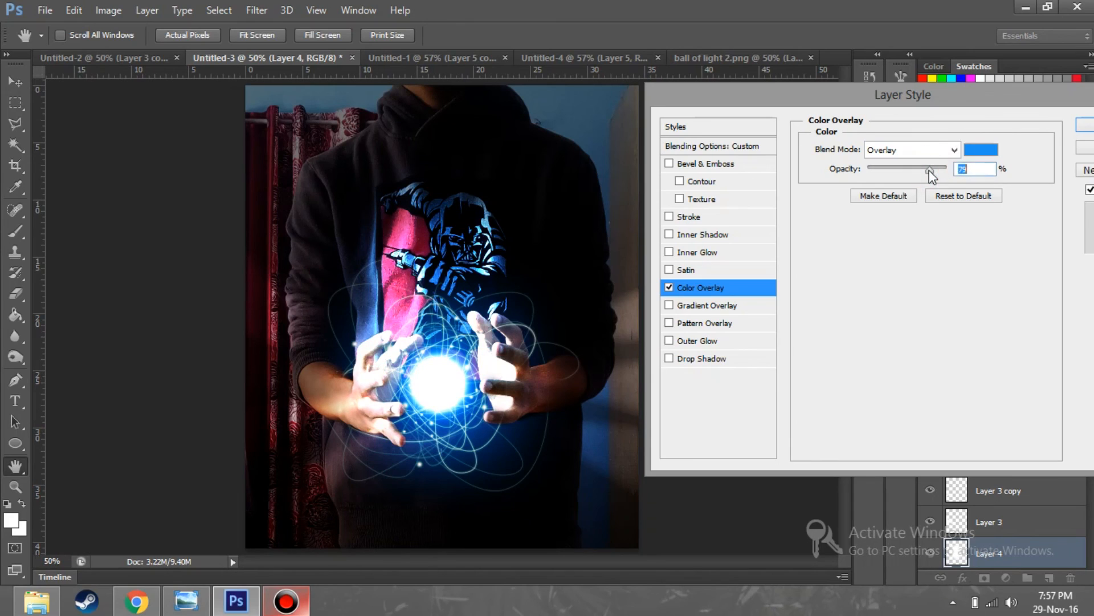
left_click_drag(933, 167, 938, 171)
left_click(938, 169)
left_click(1082, 128)
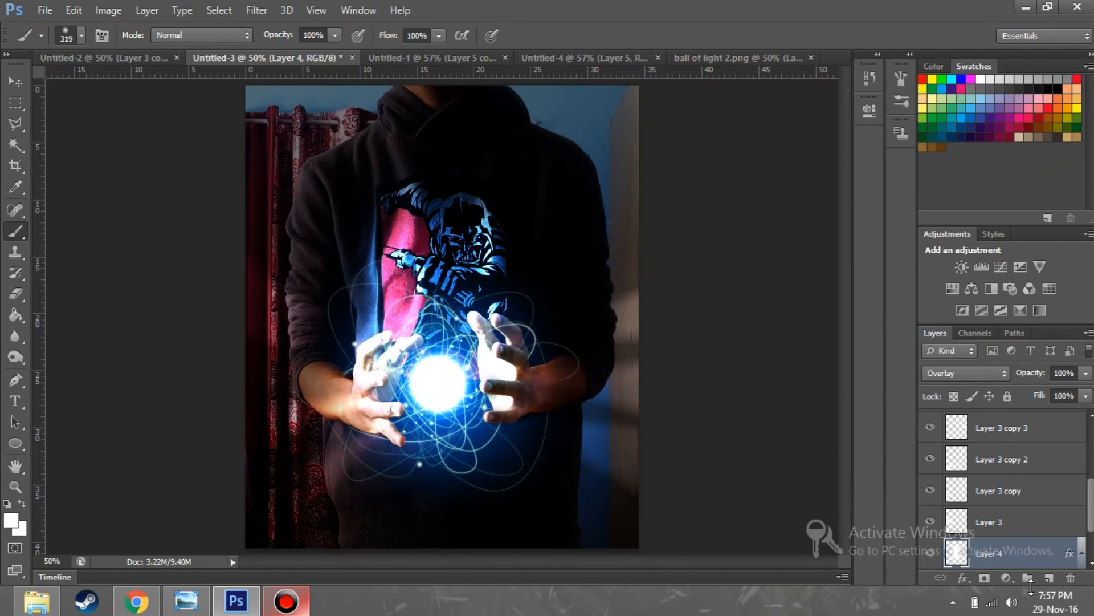